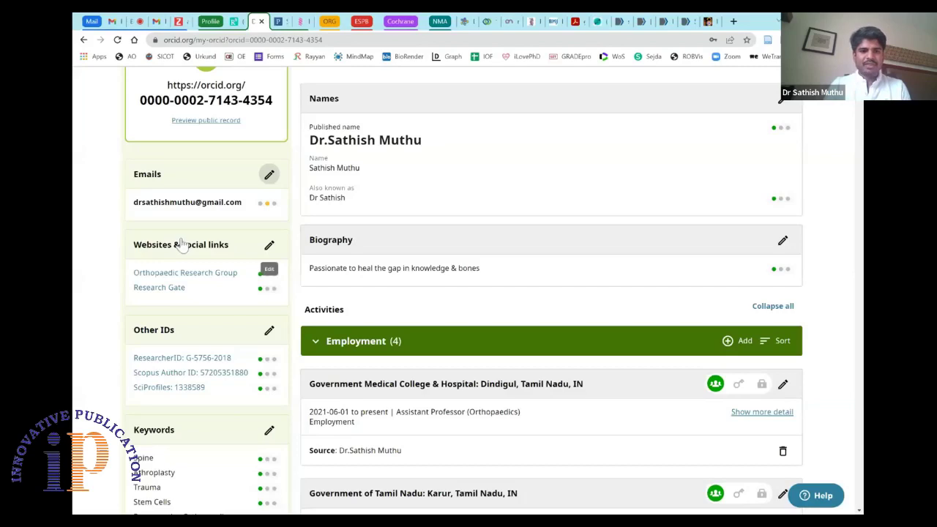
# - Open the Websites & social links editor, review the existing links and their visibility options, and close it without saving
pyautogui.click(269, 245)
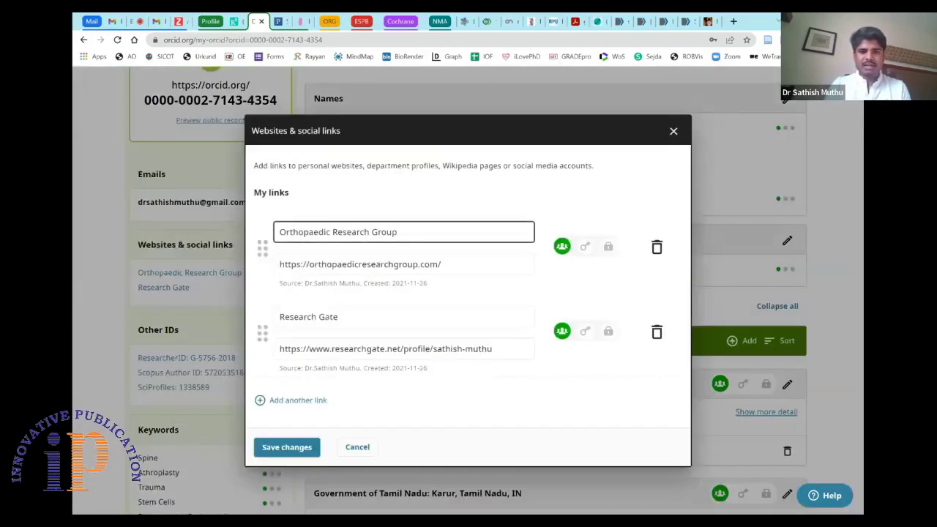
pyautogui.click(421, 258)
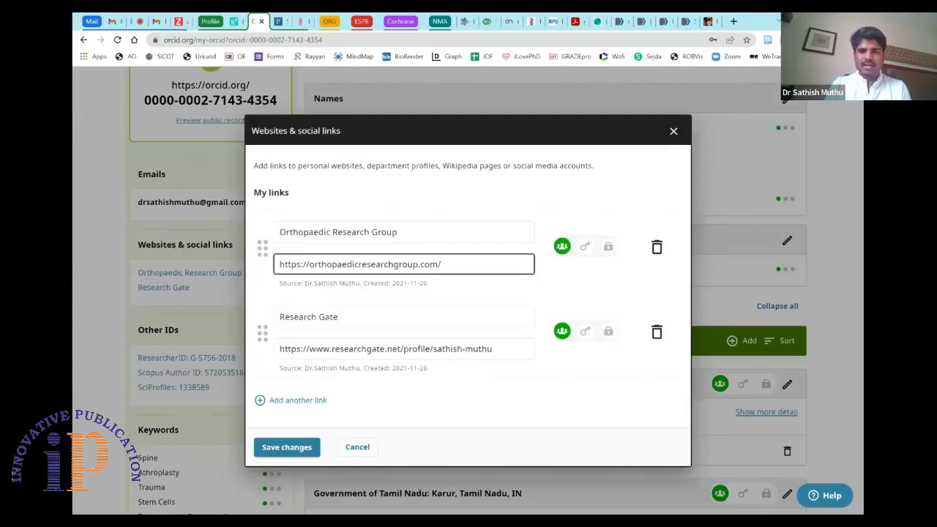
pyautogui.click(605, 248)
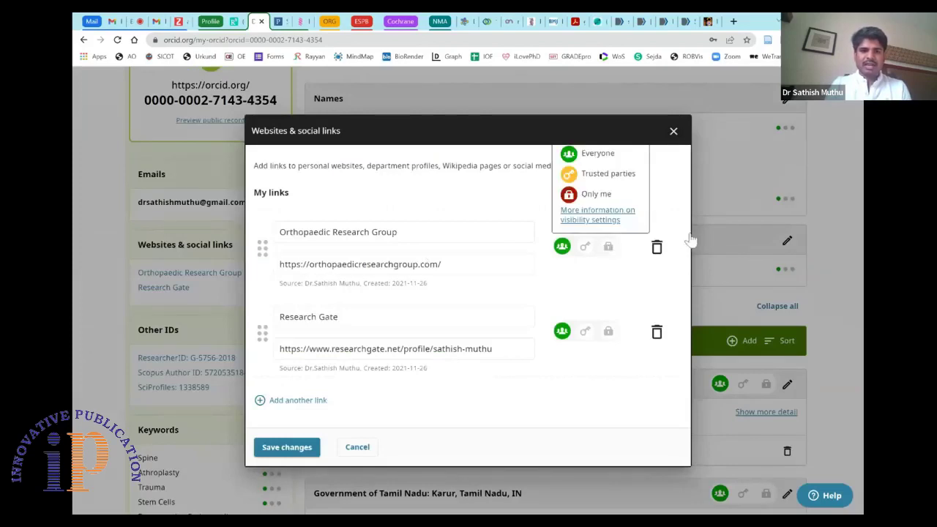
pyautogui.click(295, 350)
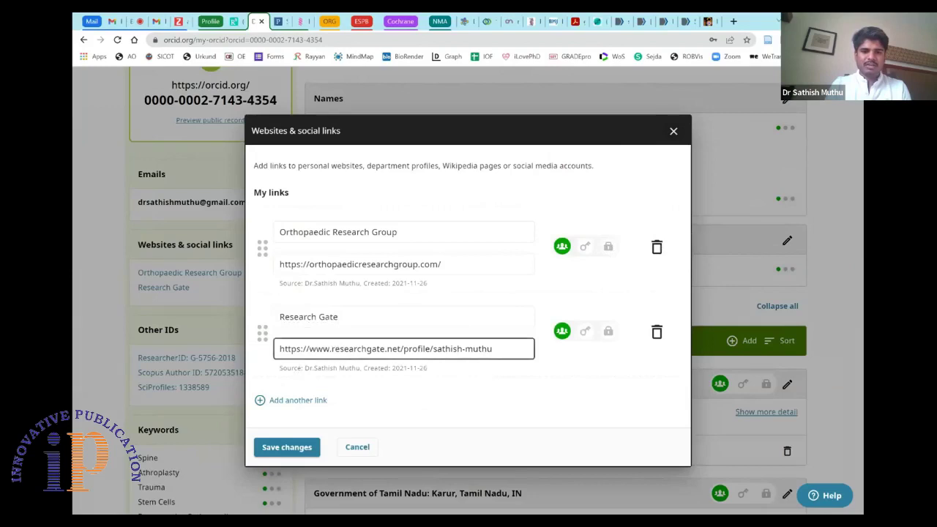
pyautogui.click(340, 410)
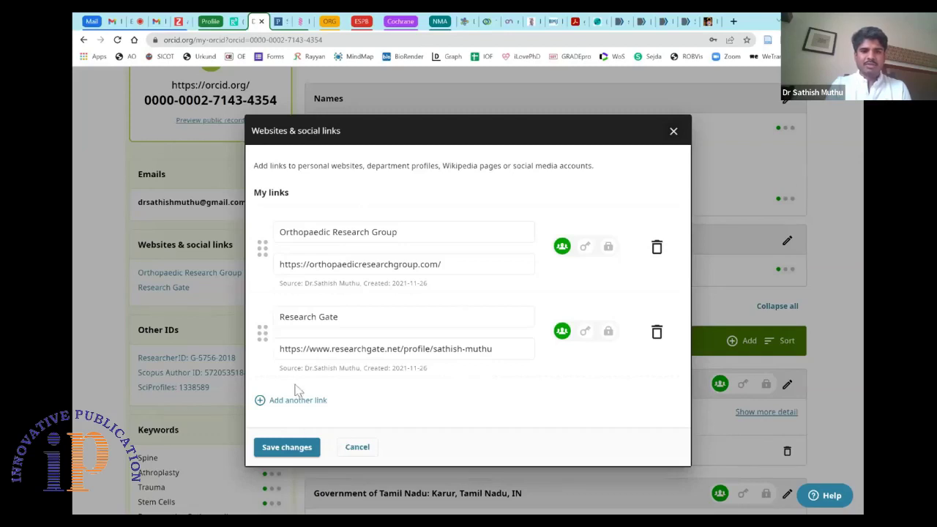
pyautogui.click(278, 264)
pyautogui.click(358, 446)
# - Review the identifiers under Other IDs alongside the linked Publons researcher profile, and close the dialog without saving
pyautogui.scroll(-3, 142, 275)
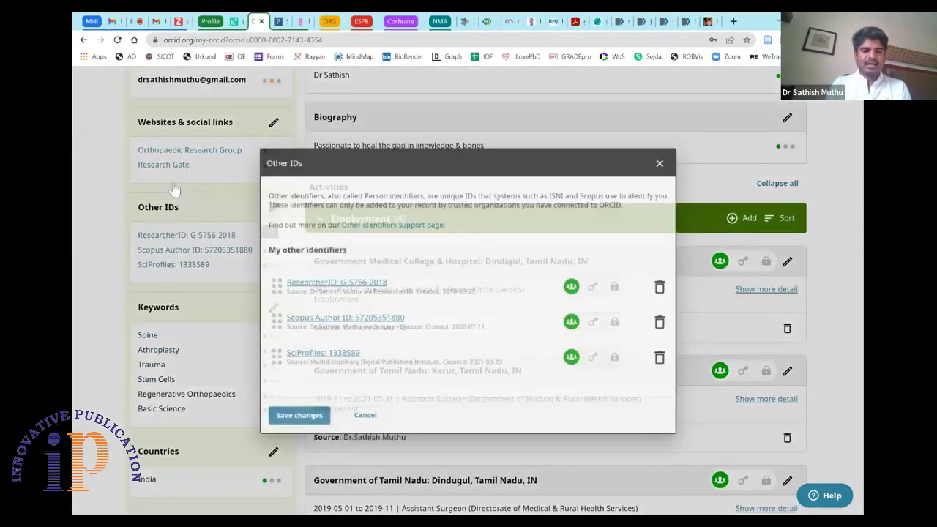
pyautogui.click(269, 208)
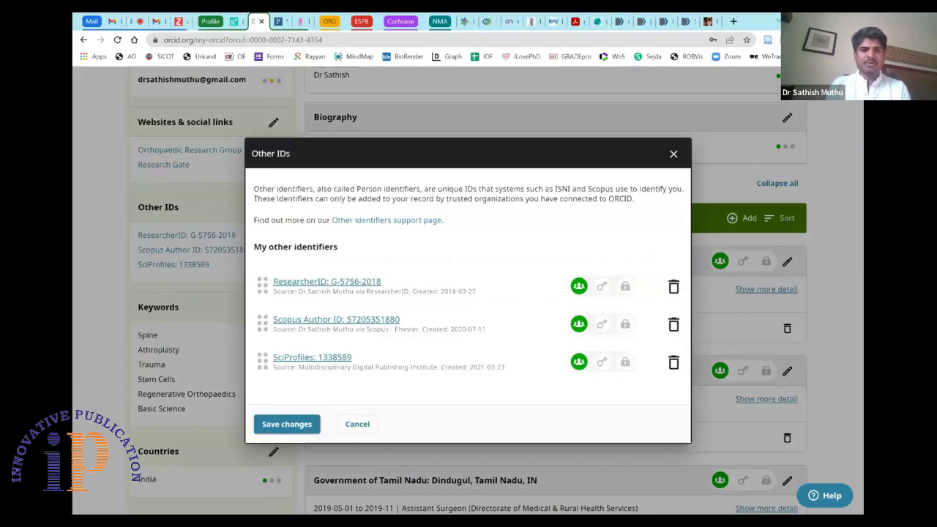
pyautogui.click(278, 20)
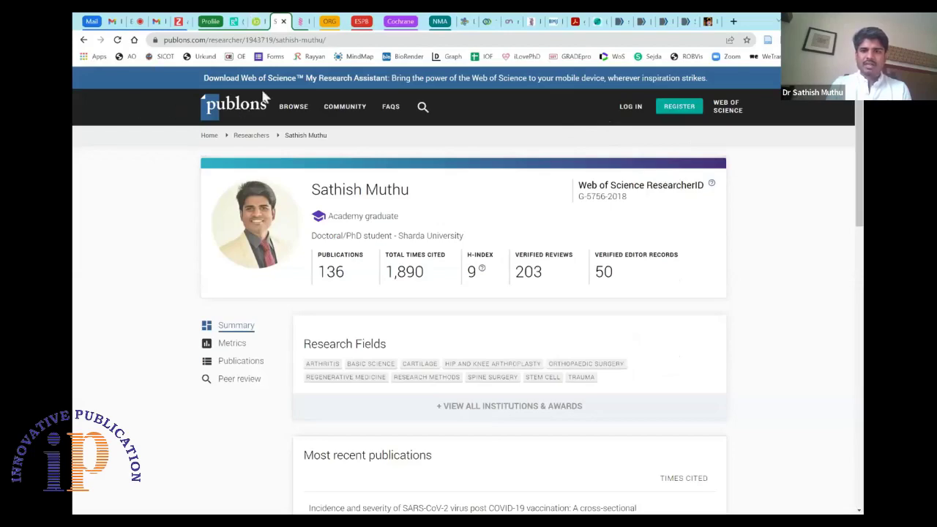
pyautogui.click(258, 21)
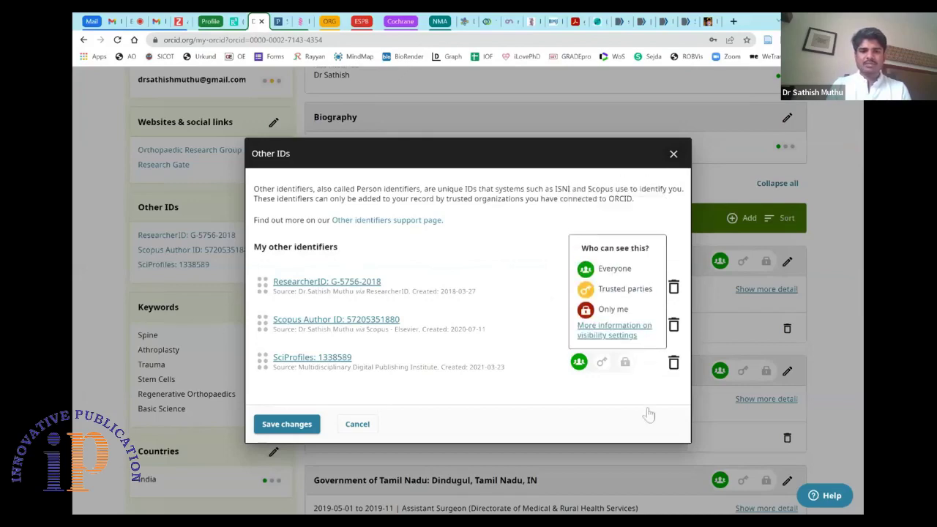
pyautogui.click(357, 425)
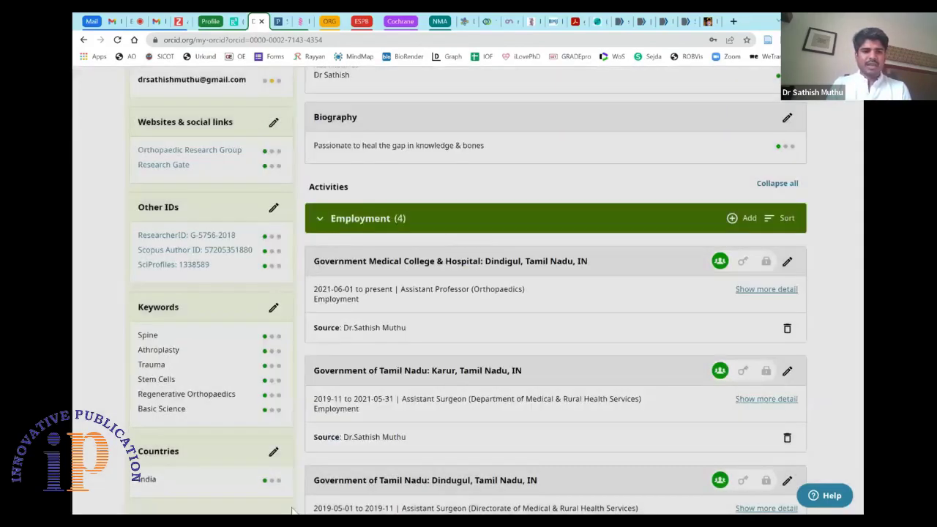
# - Review the record's names, biography, identifiers, keywords, country and employment entries
pyautogui.scroll(-2, 92, 387)
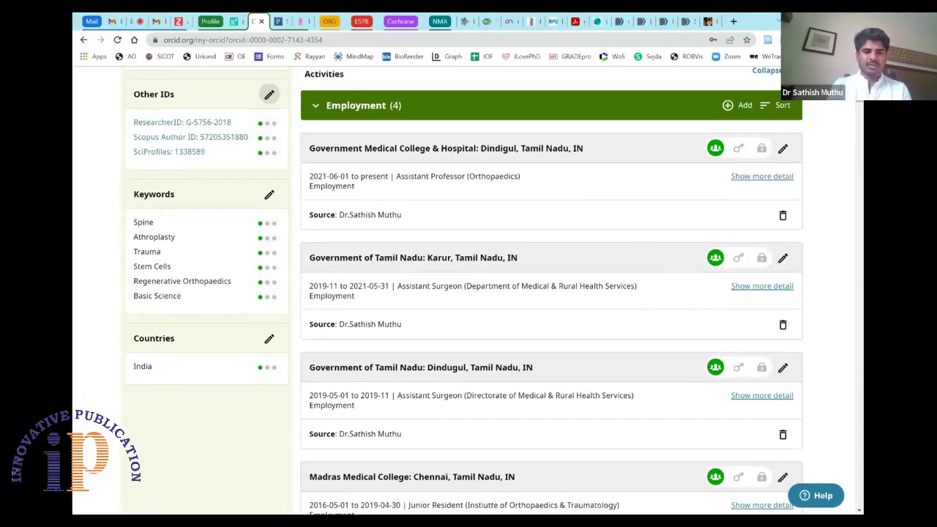
pyautogui.scroll(2, 469, 293)
pyautogui.scroll(3, 469, 293)
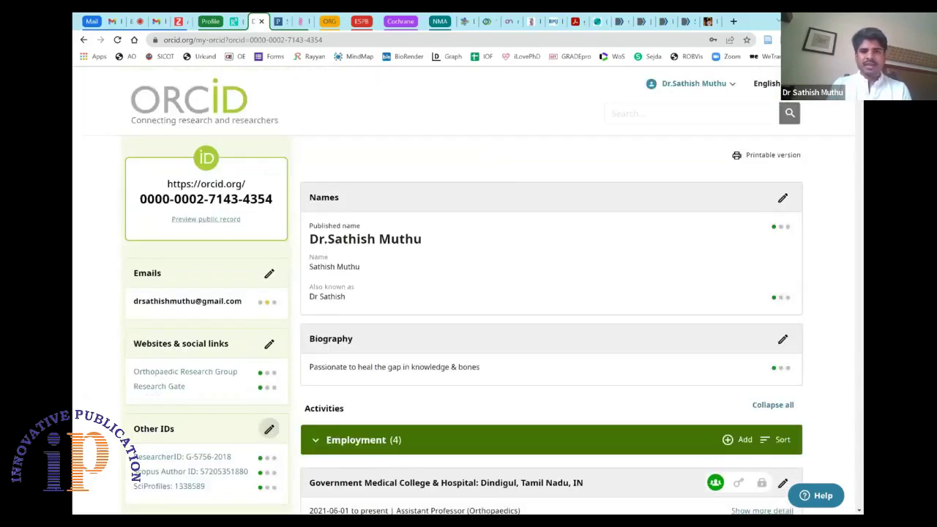
pyautogui.scroll(-1, 483, 340)
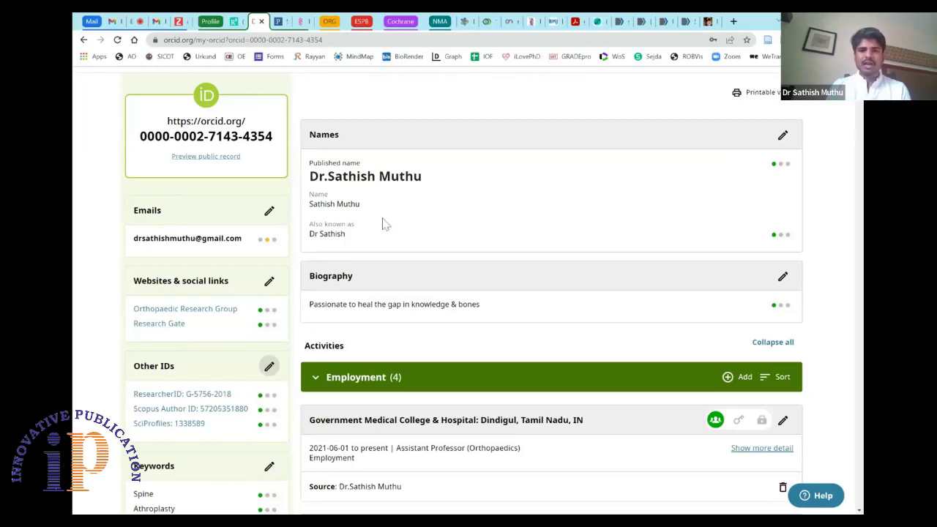
pyautogui.scroll(-2, 358, 227)
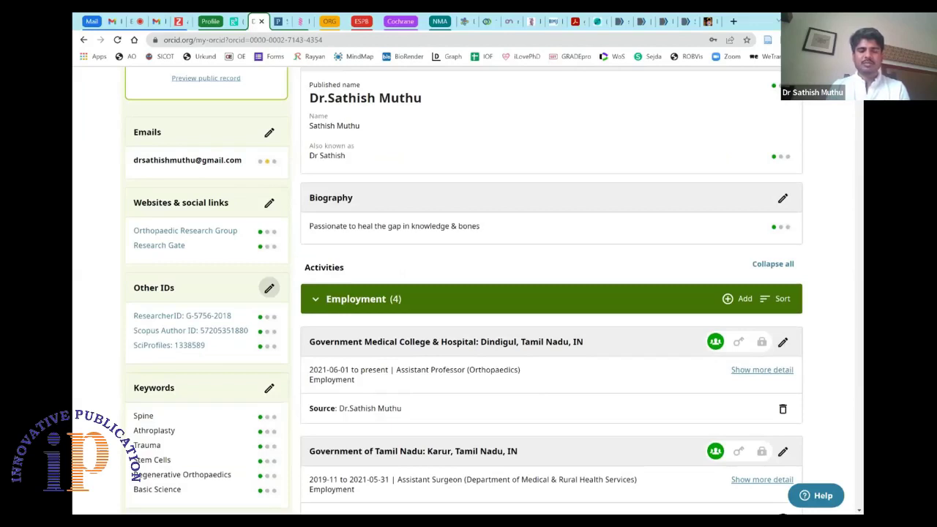
pyautogui.scroll(-1, 469, 293)
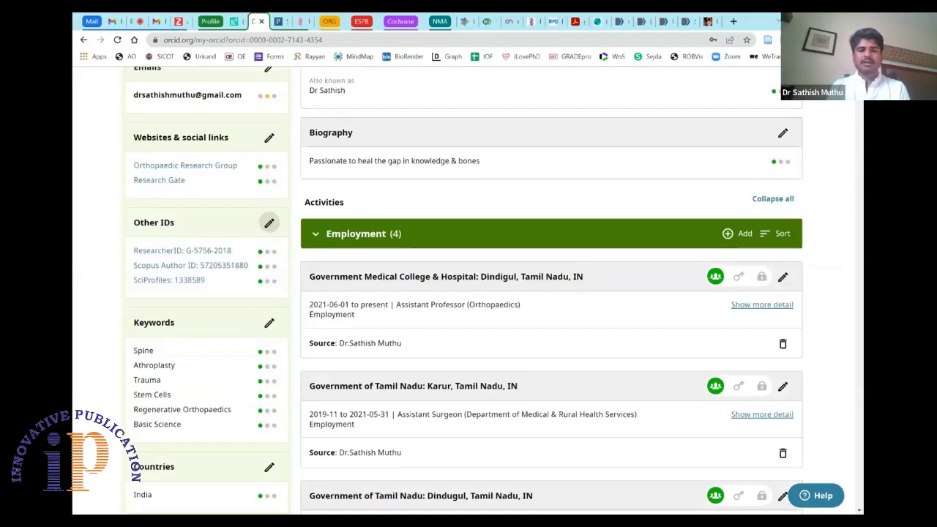
pyautogui.scroll(-1, 468, 293)
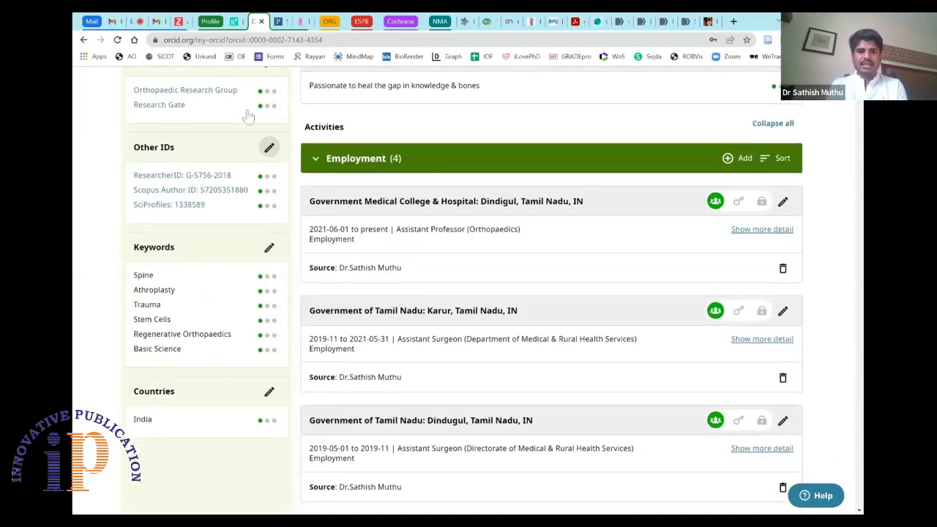
# - Collapse all the Activities sections, from Employment to Peer review, and look over the section list
pyautogui.click(314, 158)
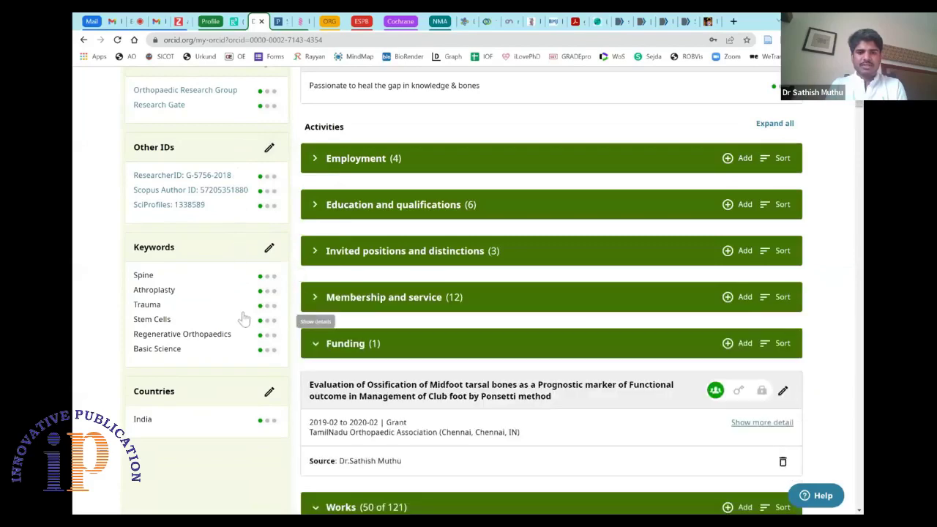
pyautogui.scroll(-1, 245, 316)
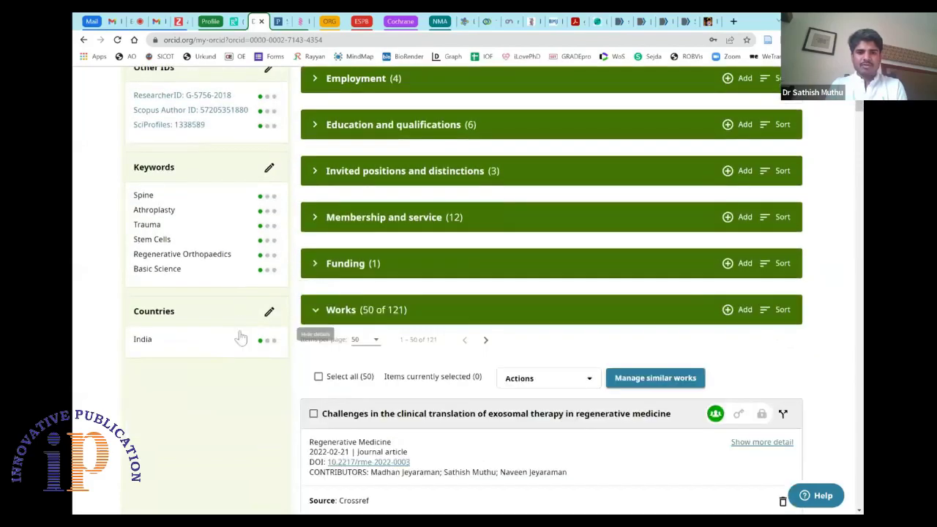
pyautogui.scroll(-1, 241, 337)
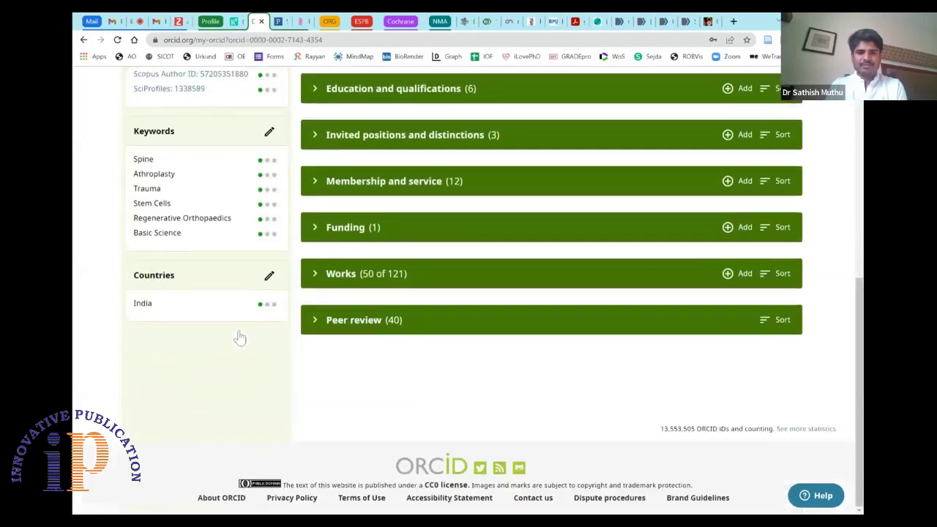
pyautogui.scroll(1, 241, 338)
pyautogui.scroll(1, 241, 338)
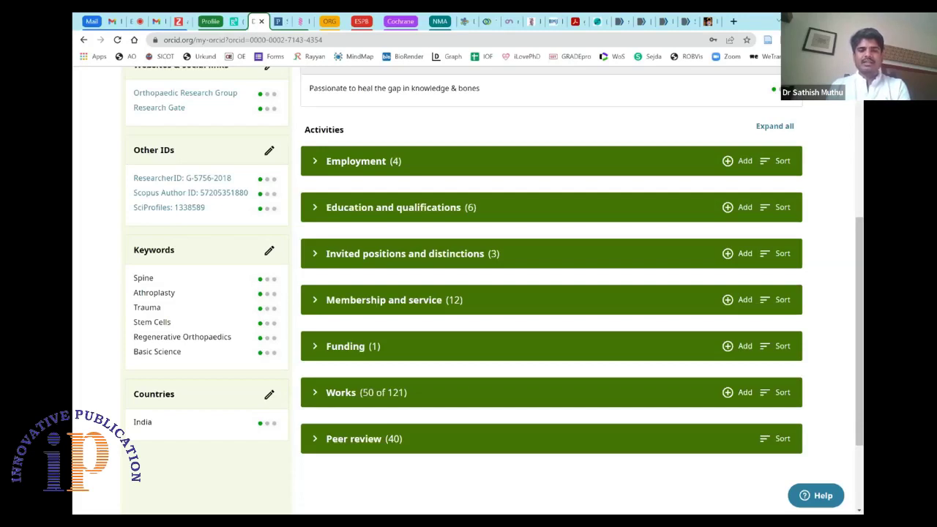
pyautogui.scroll(-1, 495, 260)
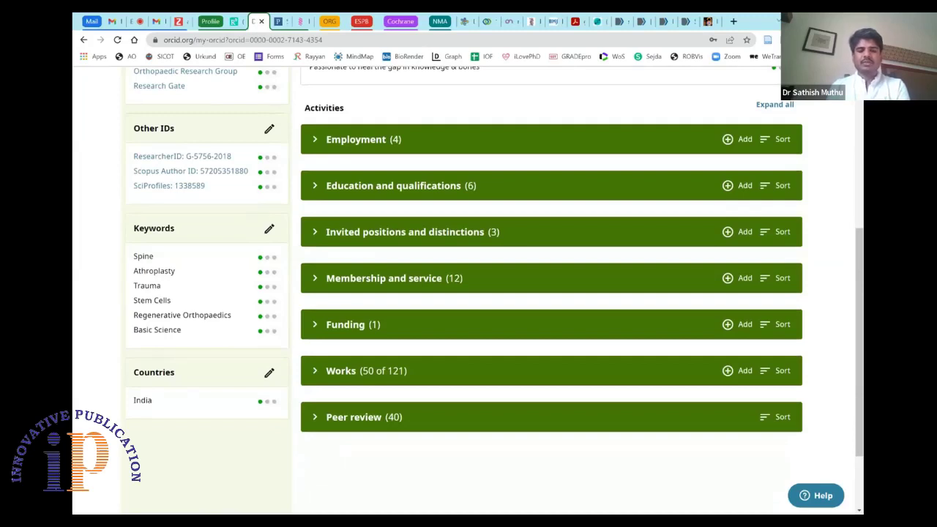
pyautogui.scroll(-1, 279, 390)
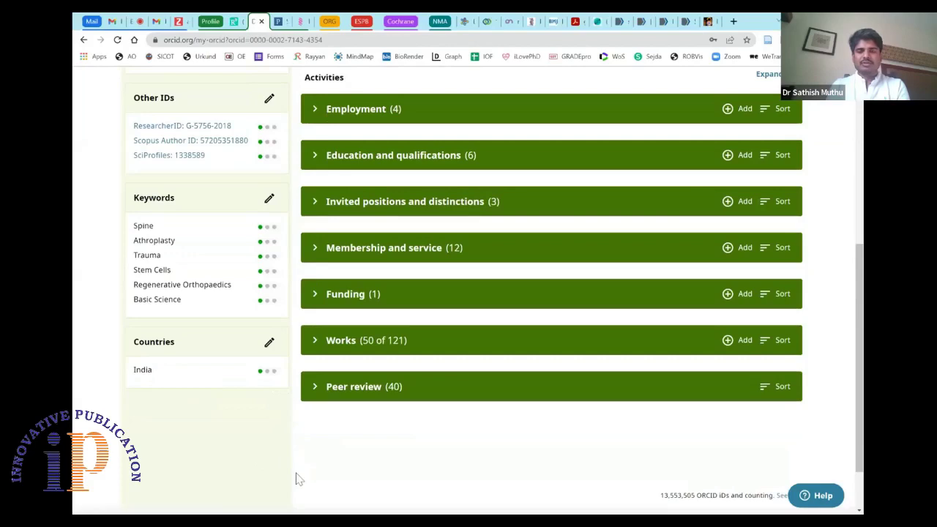
pyautogui.scroll(1, 298, 477)
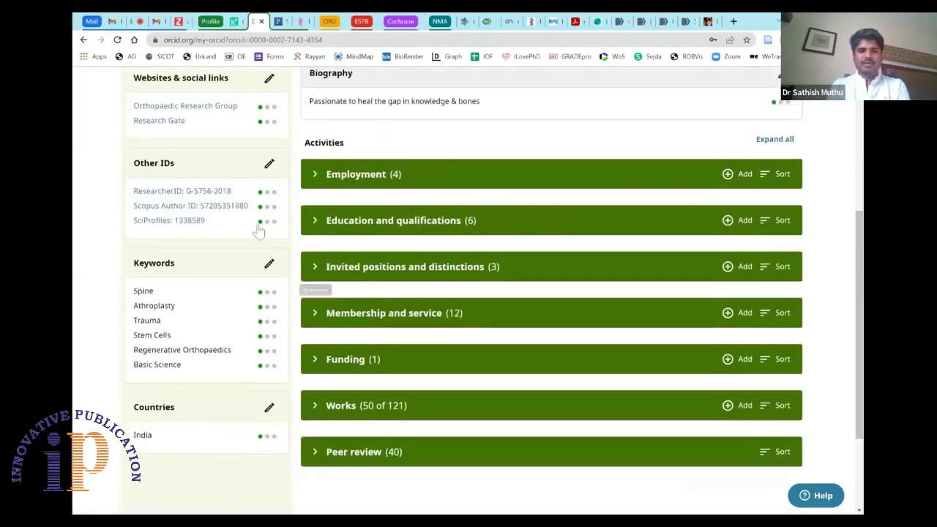
# - Expand Employment, examine the organization, employment details and visibility fields of a new entry form, and cancel it
pyautogui.press('Return')
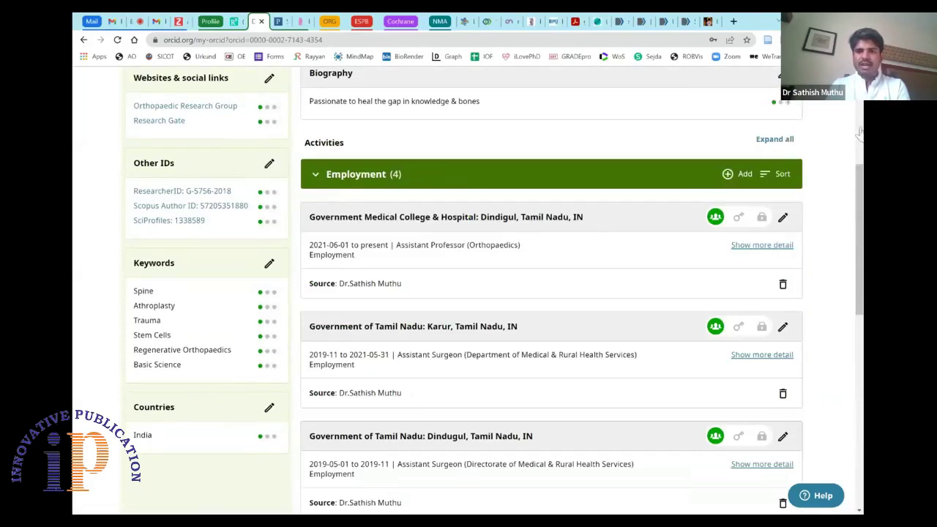
pyautogui.click(737, 174)
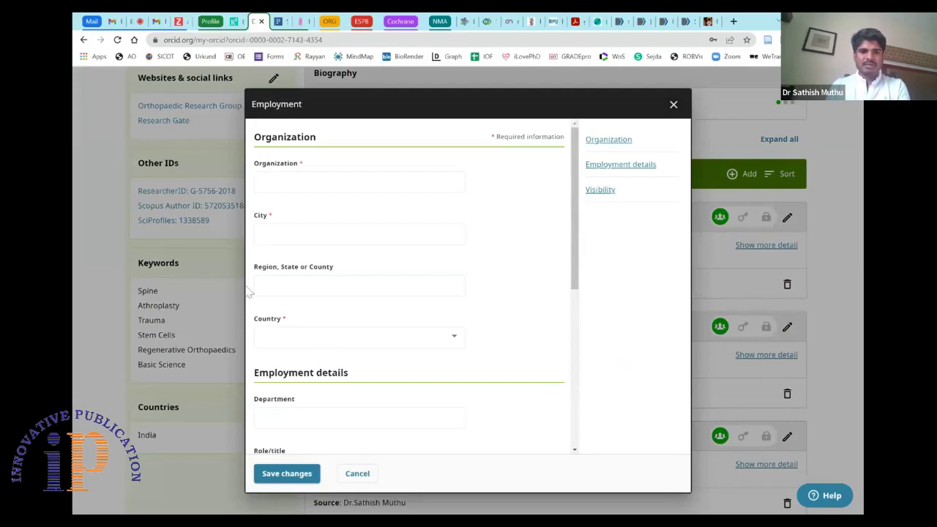
pyautogui.scroll(-3, 251, 385)
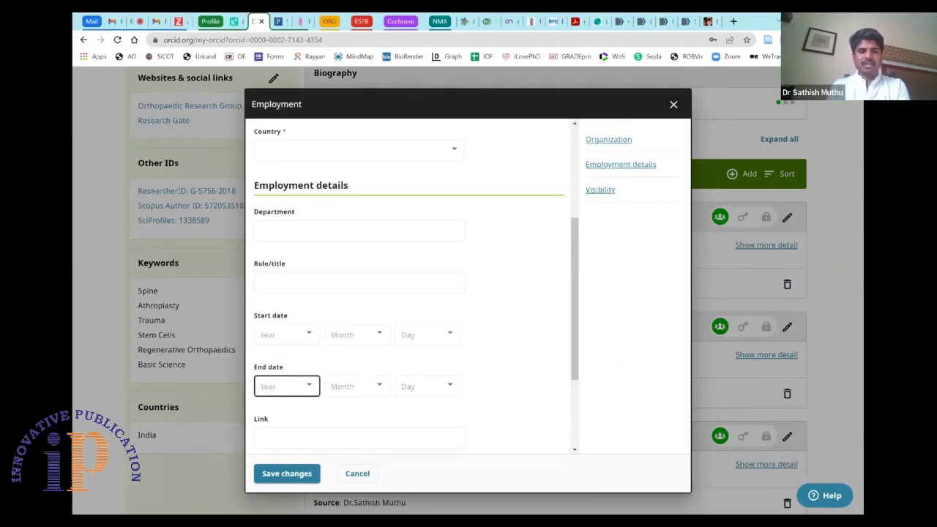
pyautogui.scroll(-2, 417, 287)
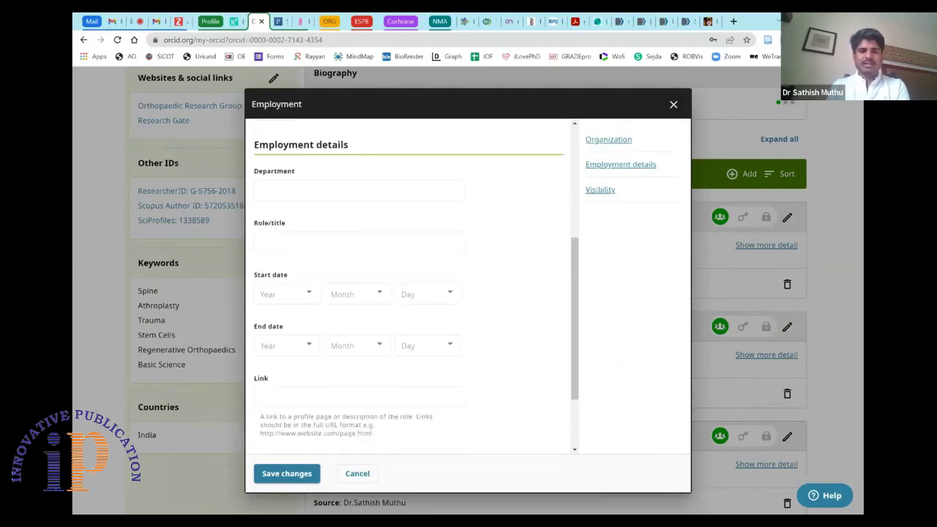
pyautogui.scroll(-1, 410, 286)
pyautogui.click(359, 357)
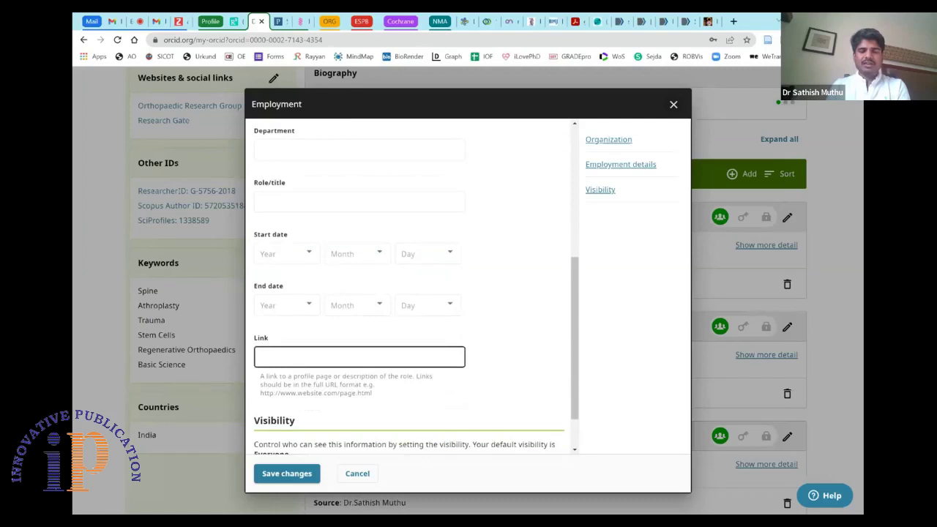
pyautogui.scroll(-2, 307, 421)
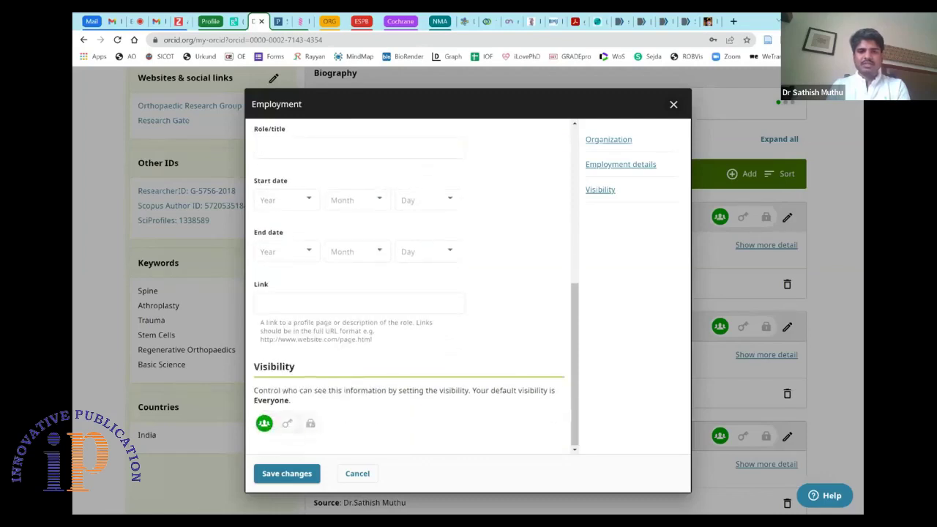
pyautogui.click(358, 473)
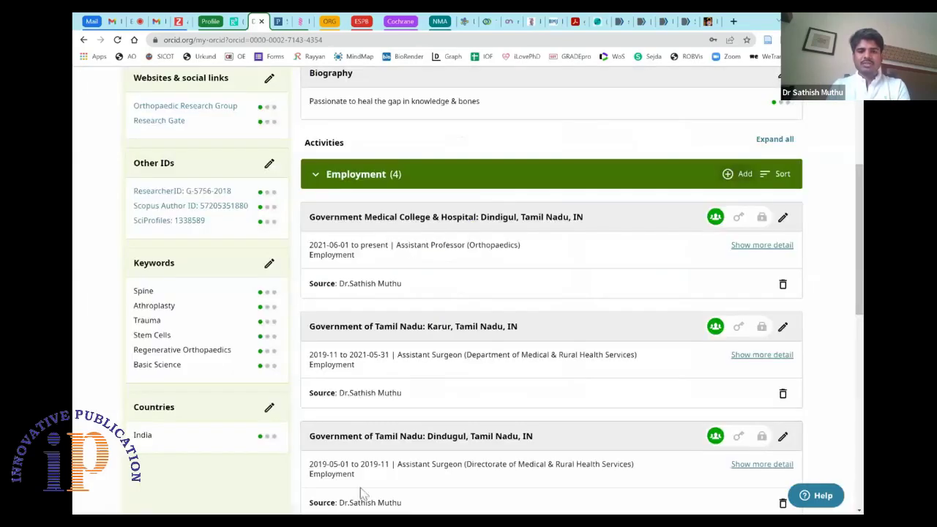
# - Look through the employment entries, and switch the expanded section from Employment to Education and qualifications
pyautogui.scroll(-1, 440, 335)
pyautogui.scroll(-2, 439, 335)
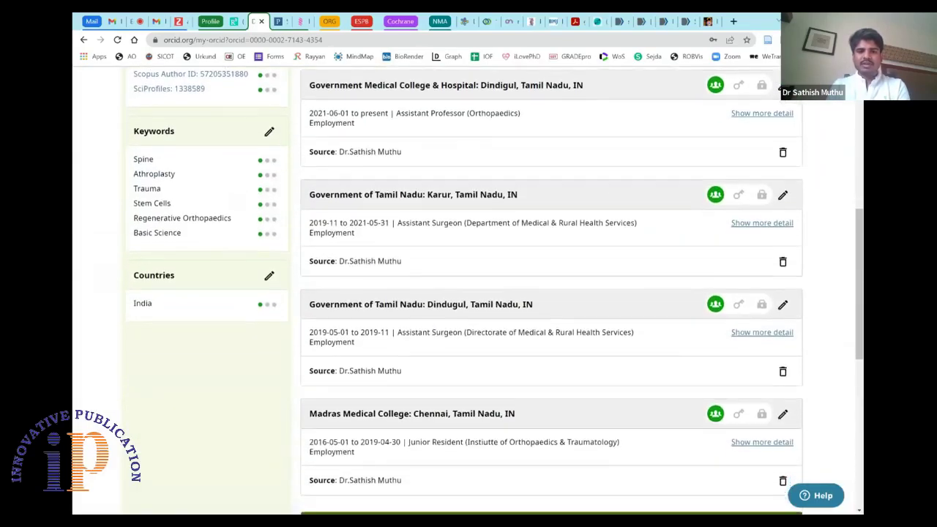
pyautogui.scroll(-1, 556, 293)
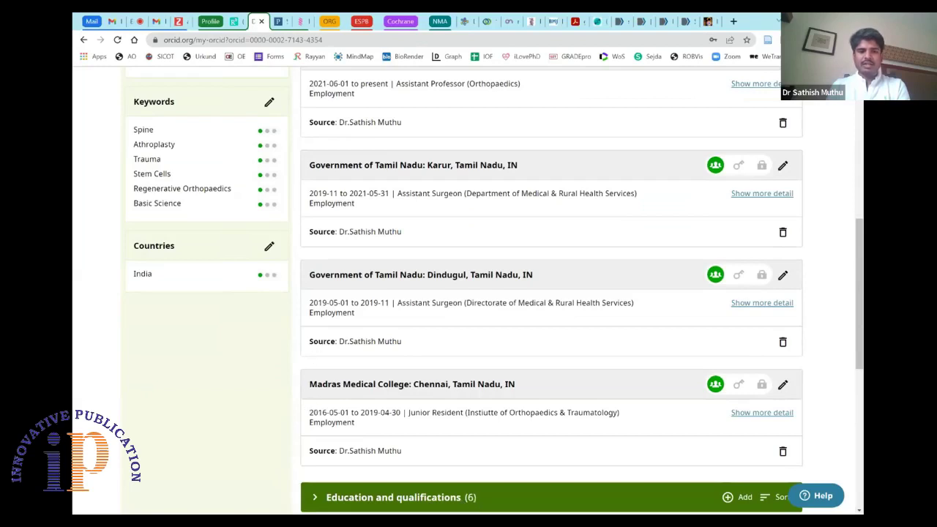
pyautogui.scroll(3, 316, 357)
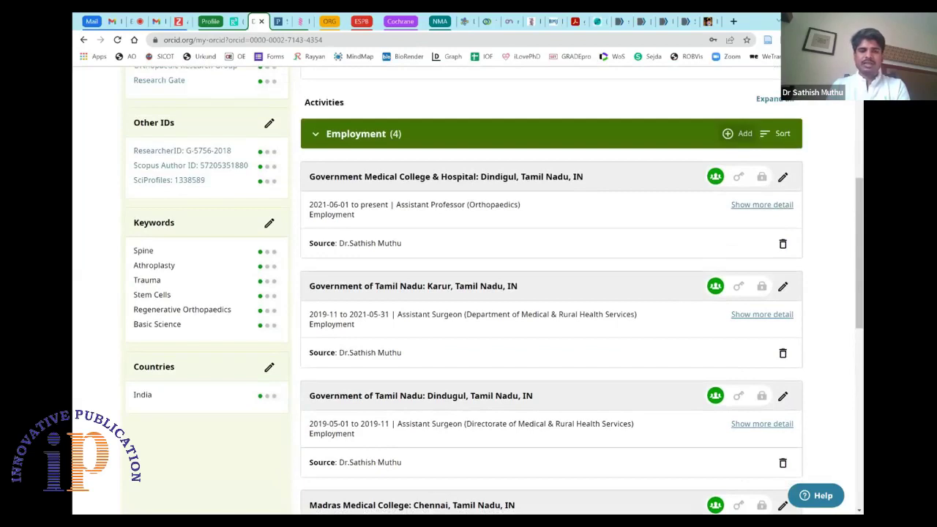
pyautogui.press('Return')
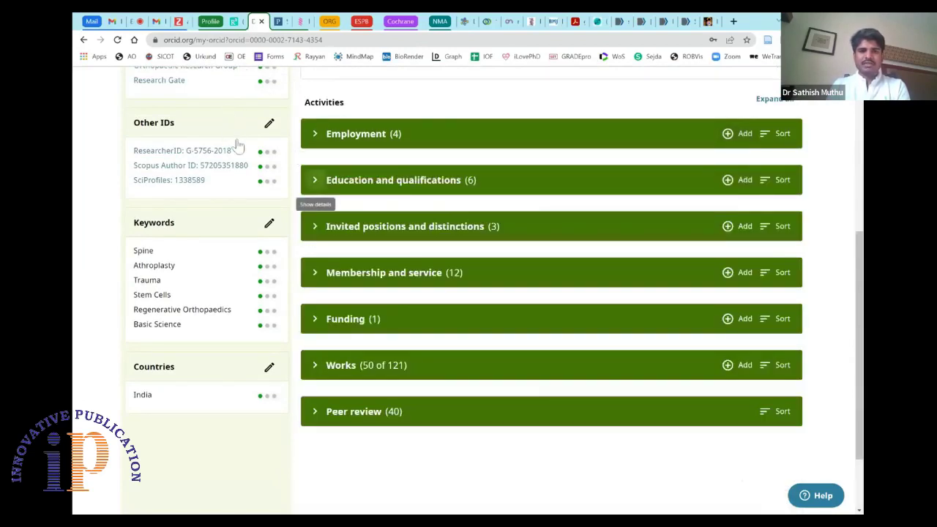
pyautogui.press('Return')
pyautogui.scroll(-1, 691, 157)
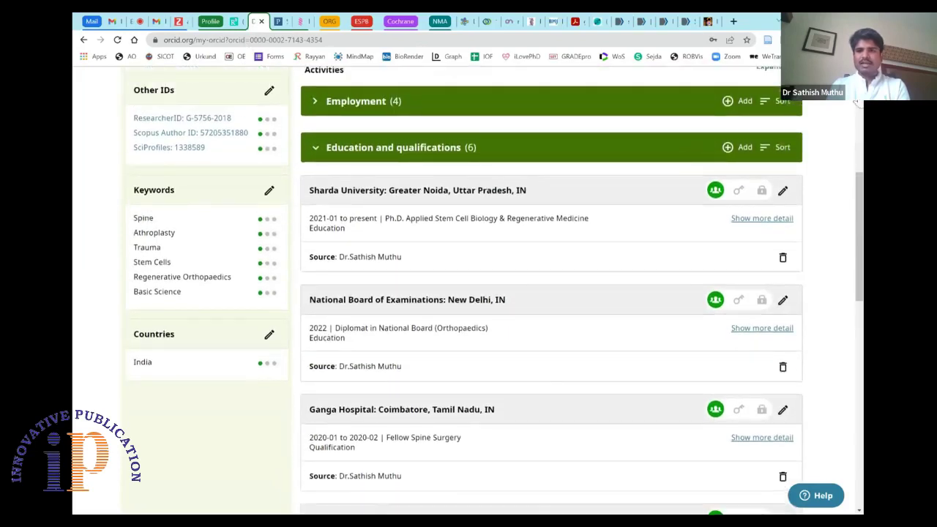
# - Open a new Education entry form, examine its organization, education details and visibility fields, and close it without saving
pyautogui.press('Tab')
pyautogui.press('Return')
pyautogui.press('Down')
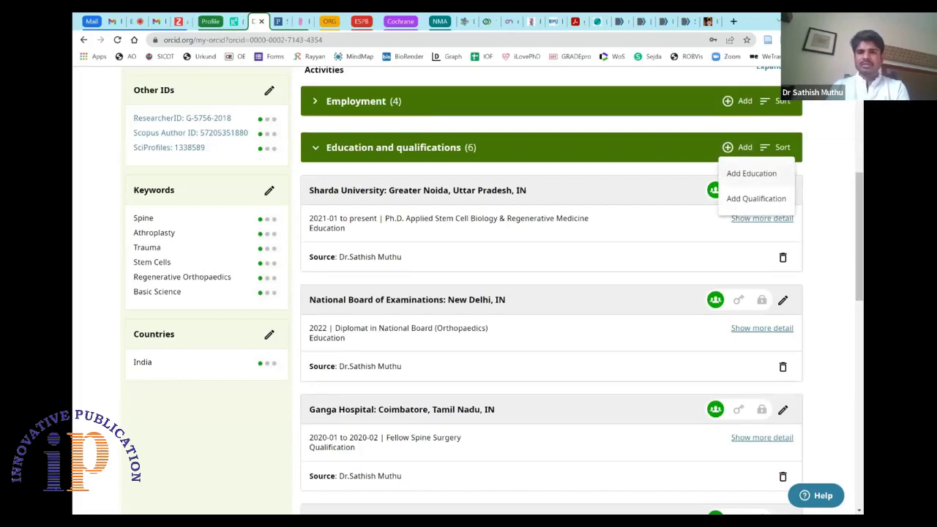
pyautogui.press('Down')
pyautogui.press('Return')
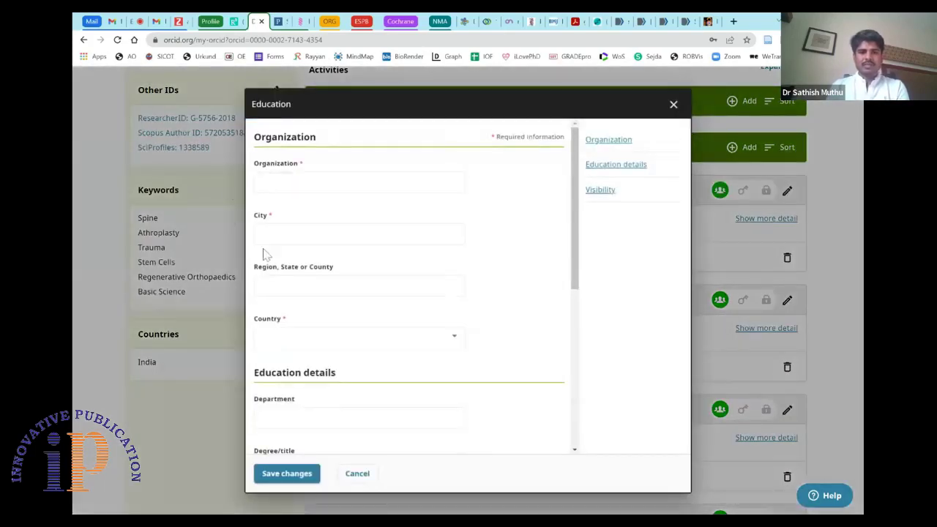
pyautogui.scroll(-2, 263, 251)
pyautogui.scroll(-1, 264, 252)
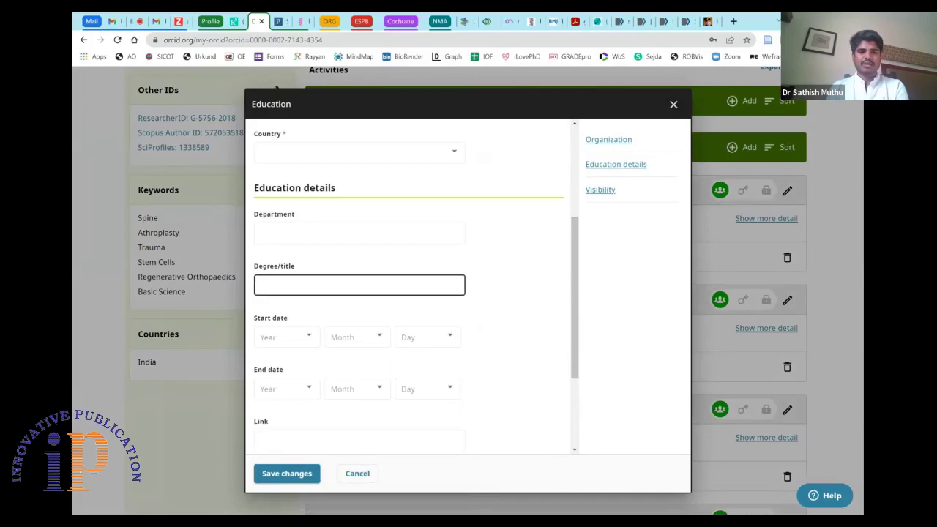
pyautogui.scroll(-2, 414, 293)
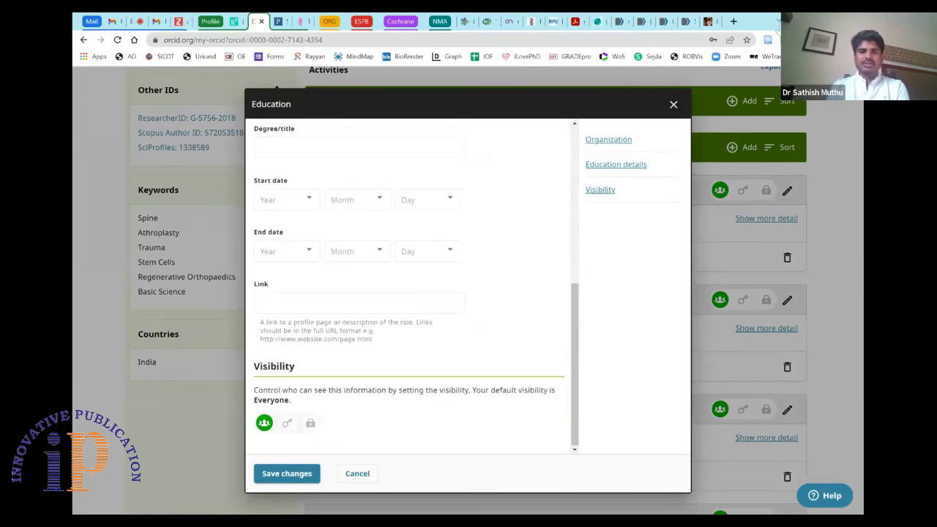
pyautogui.click(674, 104)
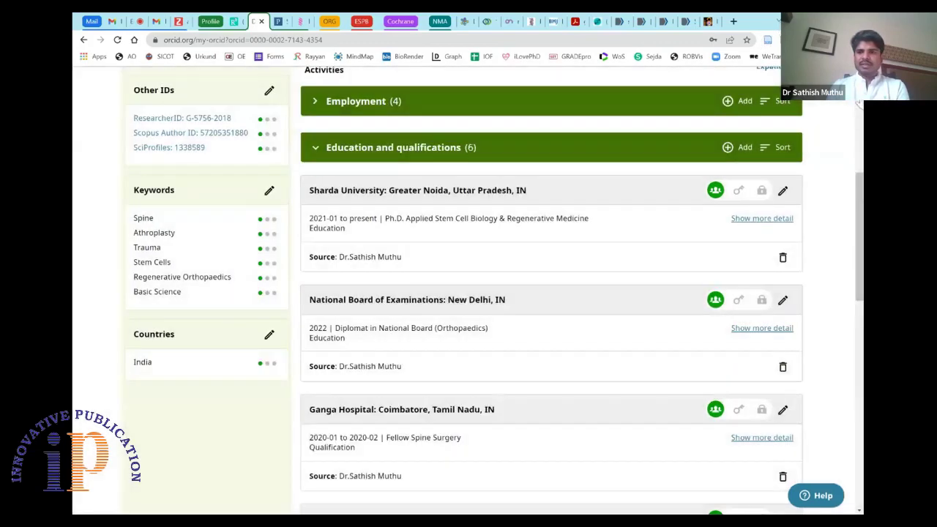
# - Open a new Qualification entry form, examine its organization and qualification details fields, and close it without saving
pyautogui.click(741, 147)
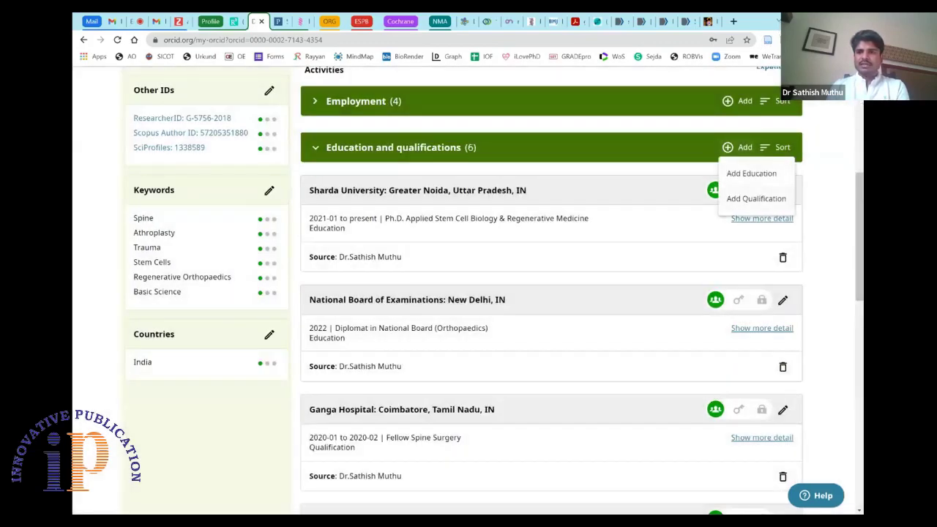
pyautogui.click(754, 198)
pyautogui.scroll(-1, 430, 332)
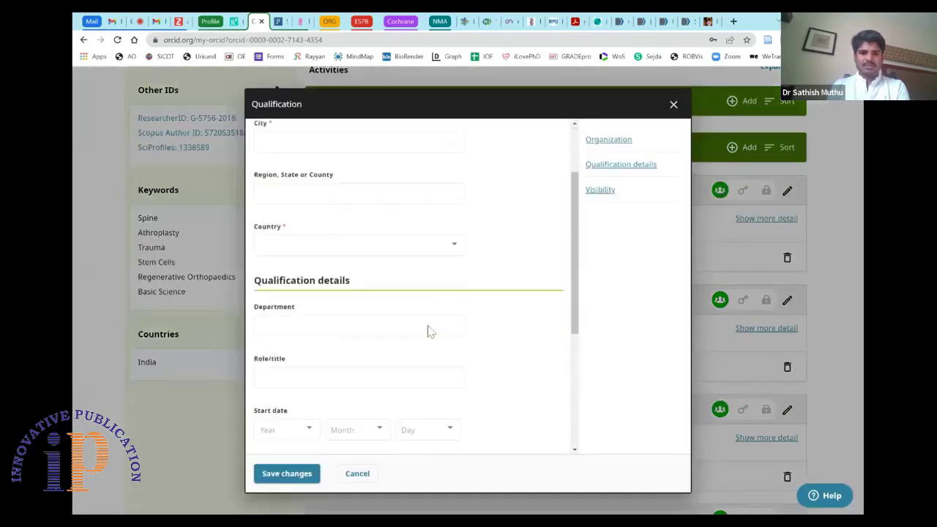
pyautogui.scroll(-2, 430, 332)
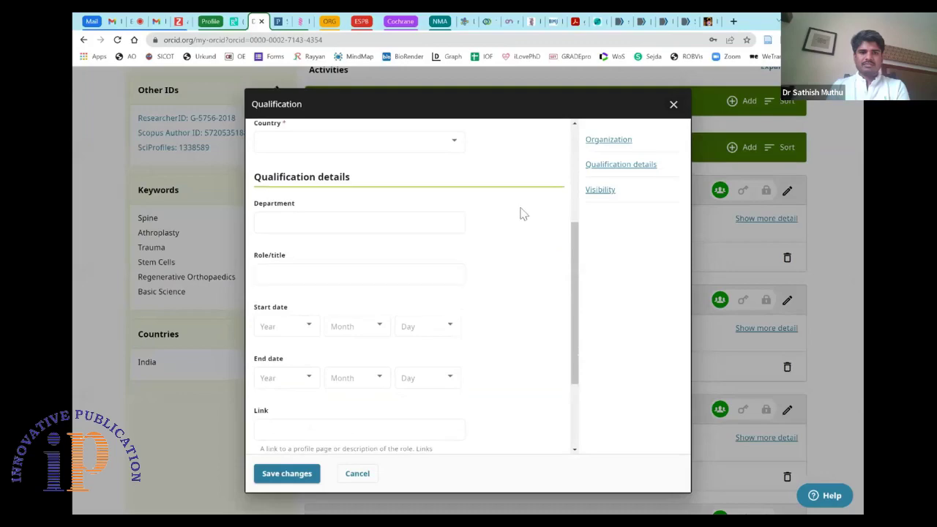
pyautogui.scroll(3, 521, 212)
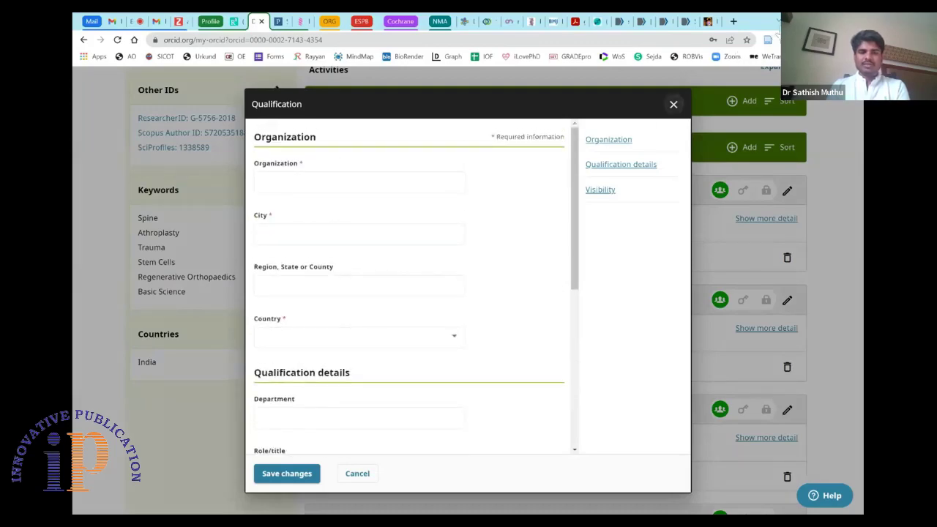
pyautogui.click(674, 104)
# - Look through the education and qualification entries, and switch the expanded section to Invited positions and distinctions
pyautogui.scroll(-1, 564, 284)
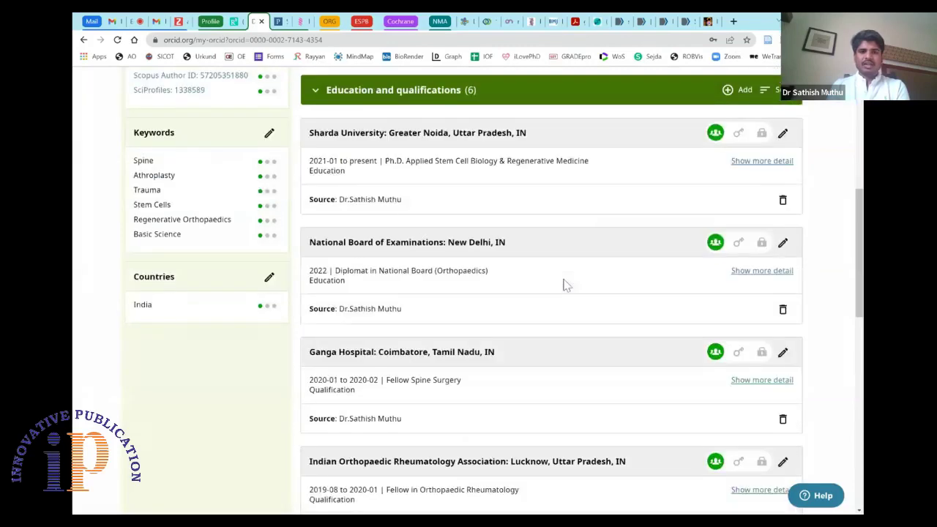
pyautogui.scroll(-4, 564, 284)
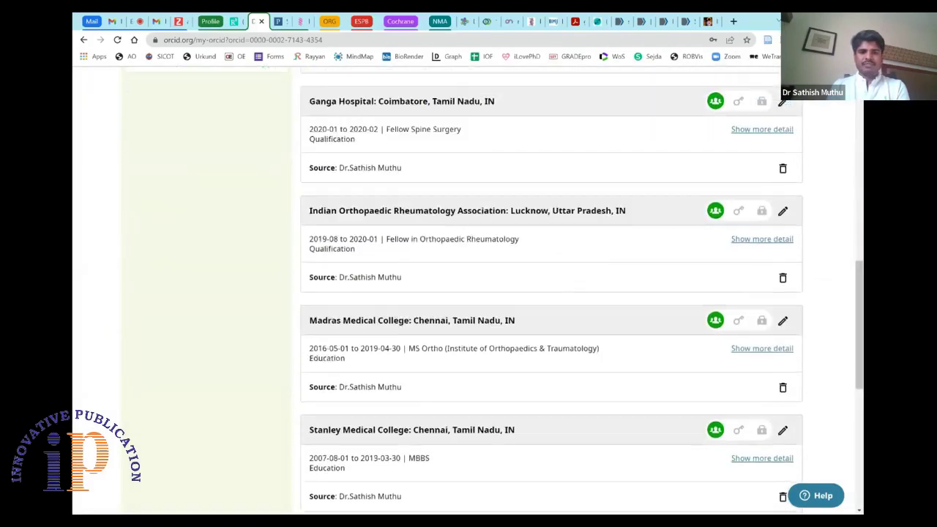
pyautogui.scroll(-2, 552, 291)
pyautogui.scroll(5, 551, 291)
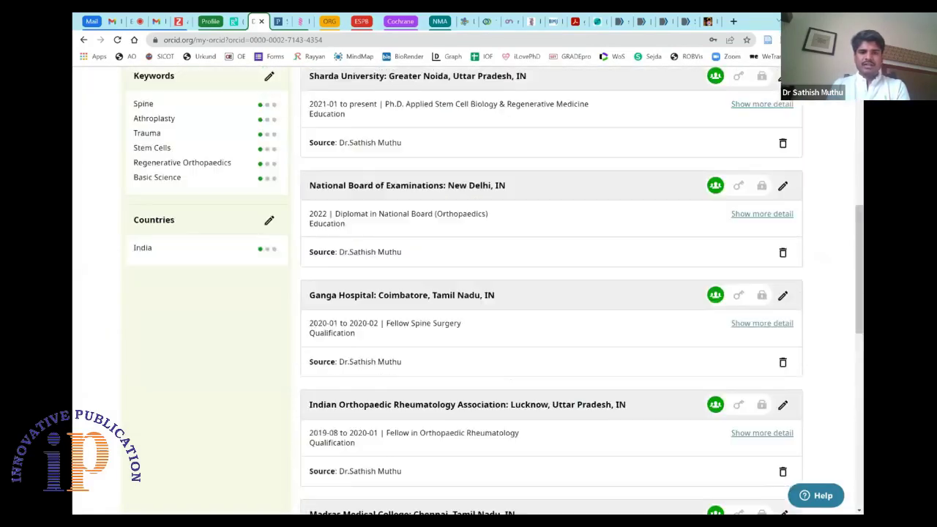
pyautogui.scroll(3, 418, 209)
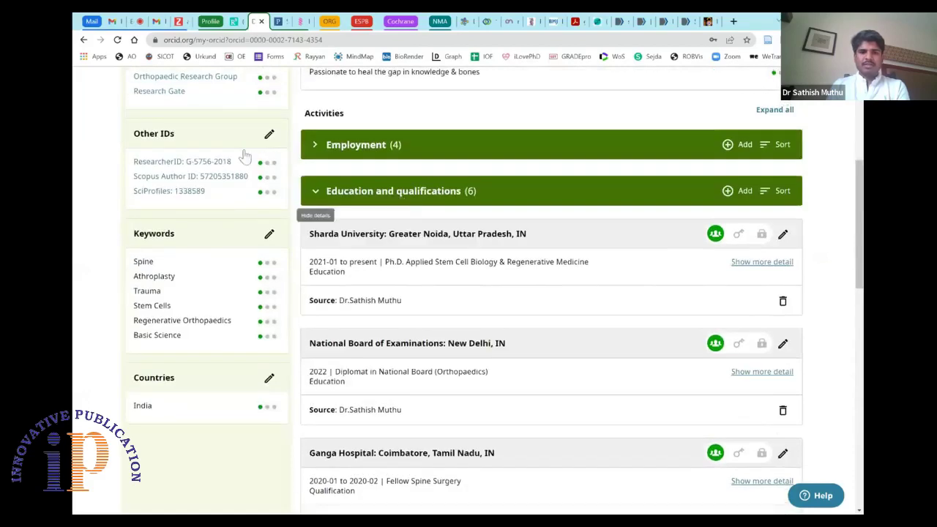
pyautogui.click(315, 191)
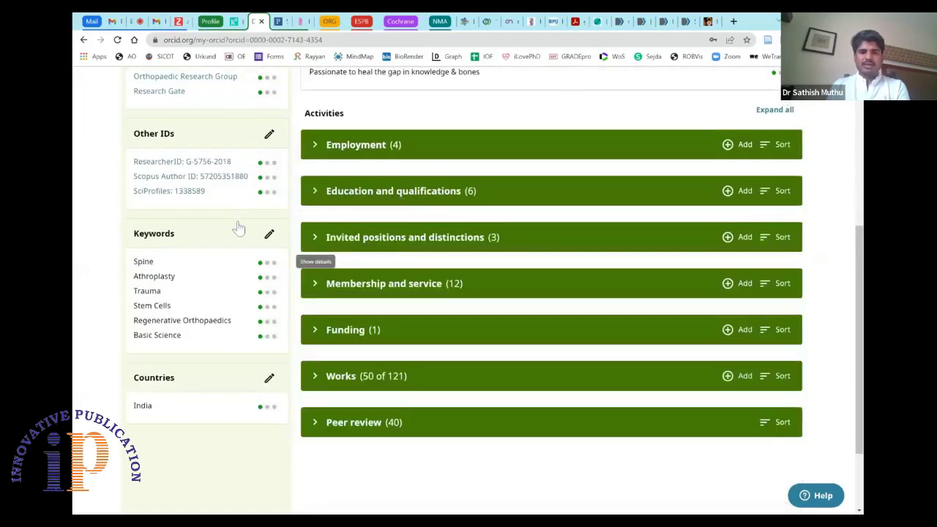
pyautogui.click(315, 237)
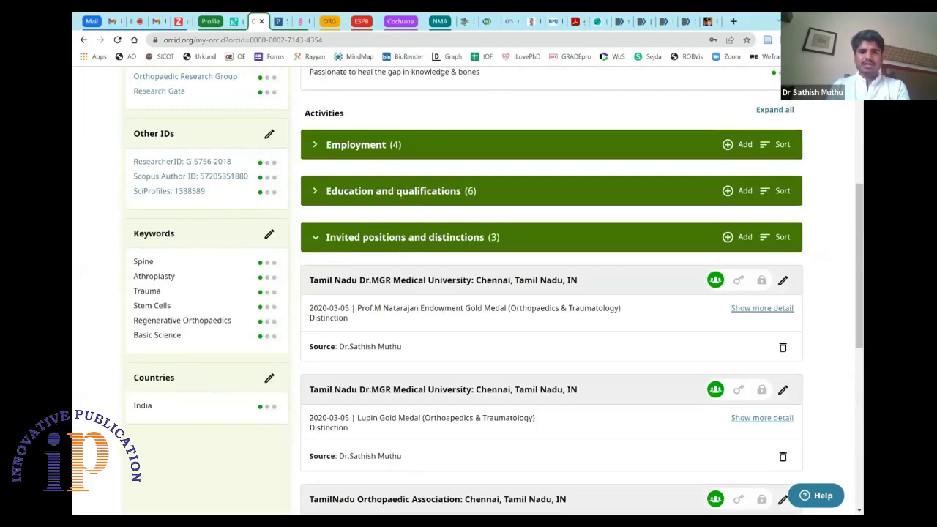
# - Open a new Distinction entry form, examine its organization, distinction details and visibility fields, and close it without saving
pyautogui.scroll(-2, 495, 293)
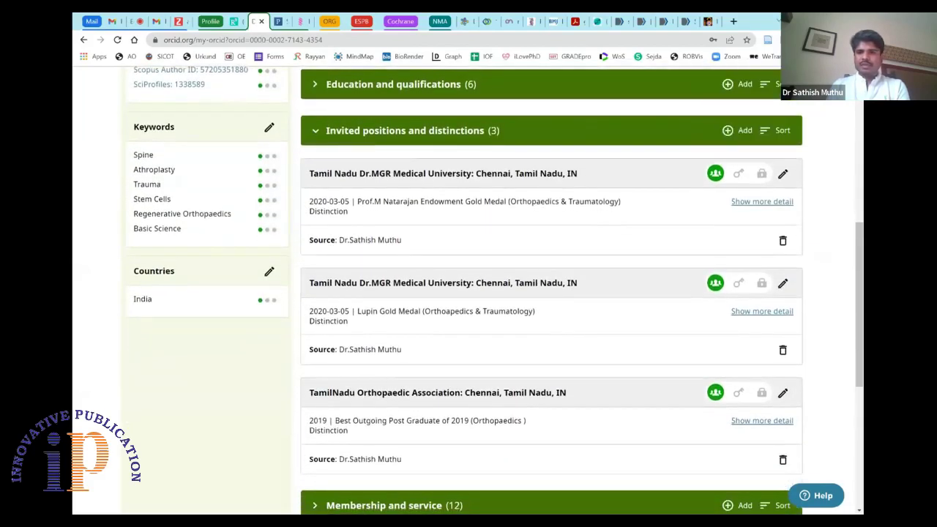
pyautogui.click(740, 130)
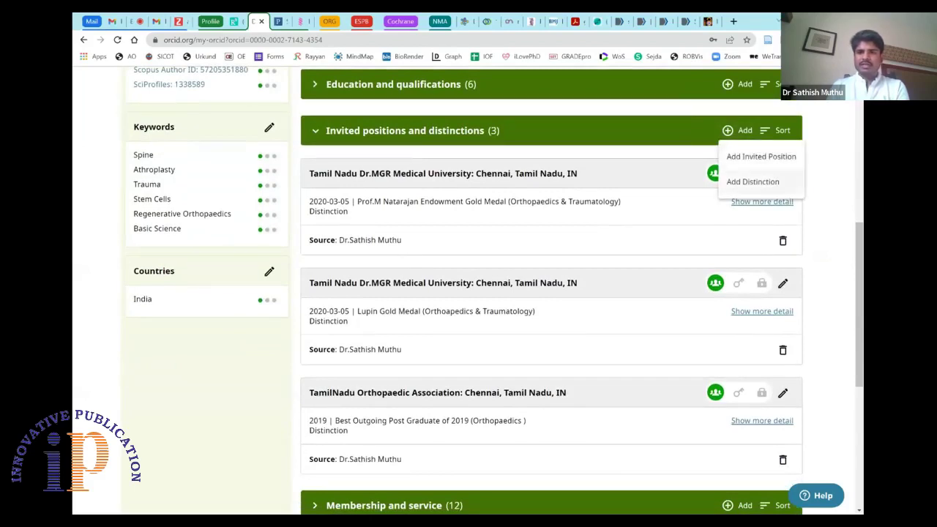
pyautogui.click(753, 182)
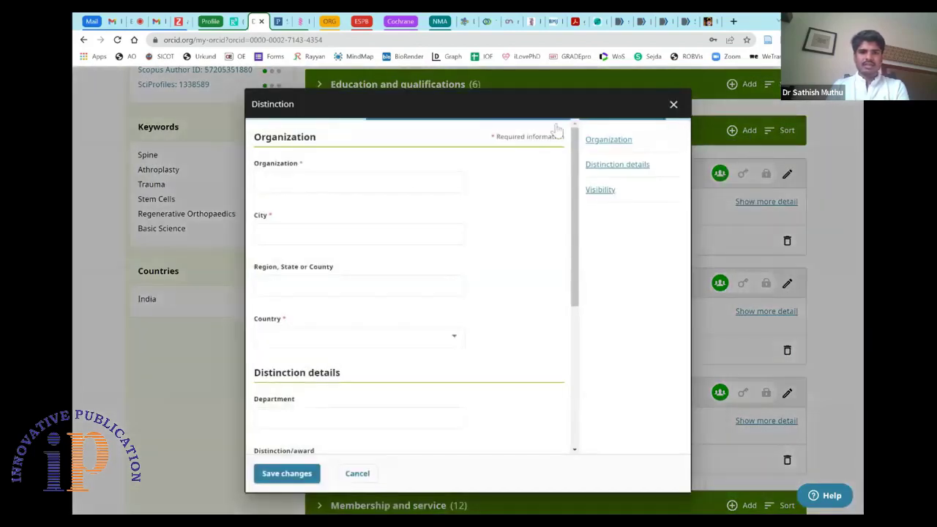
pyautogui.scroll(-3, 387, 271)
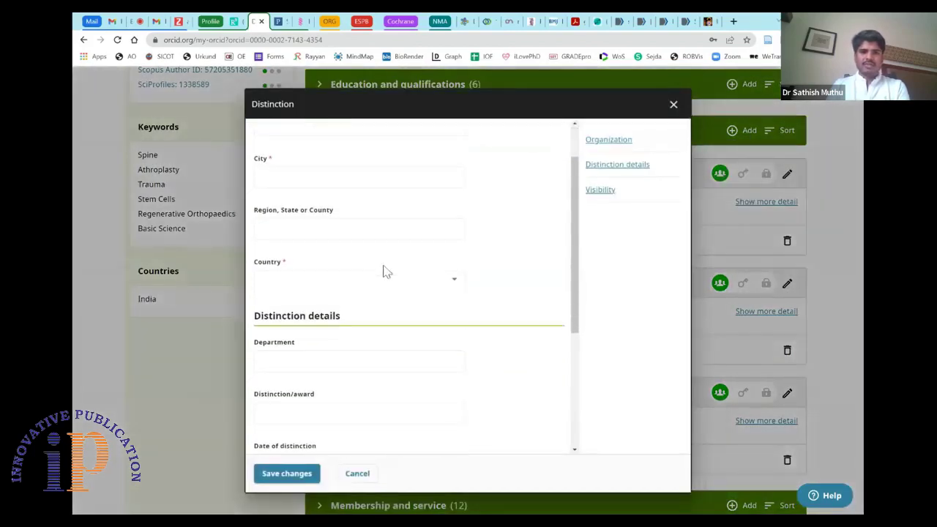
pyautogui.scroll(-1, 410, 293)
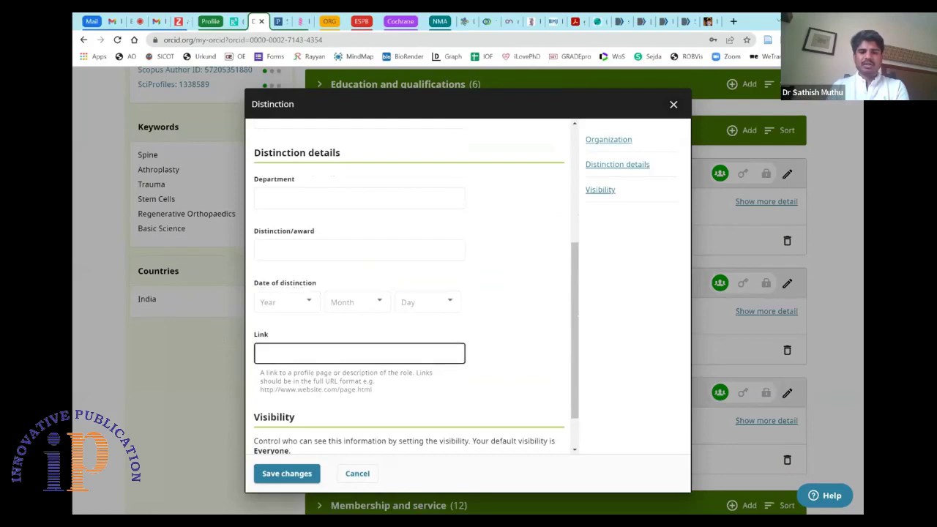
pyautogui.scroll(-1, 417, 294)
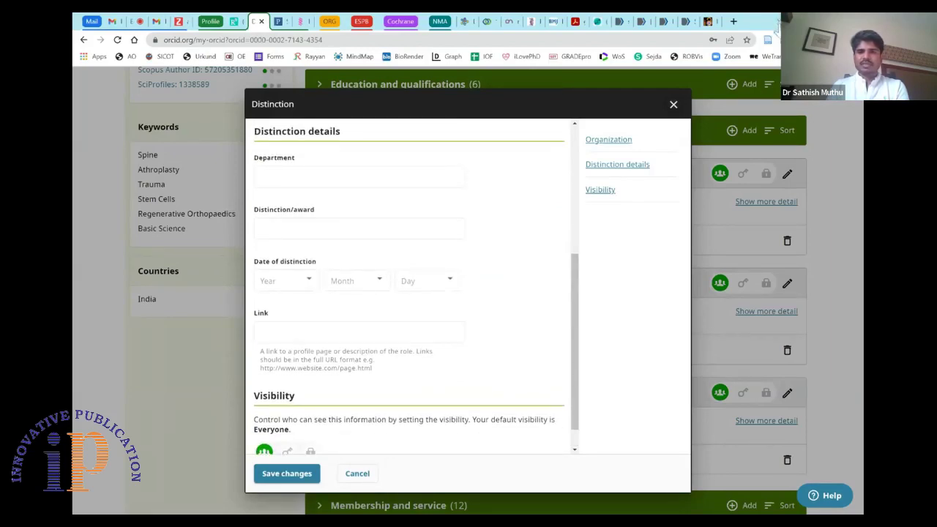
pyautogui.click(674, 104)
# - Open a new Invited Position entry form, examine its organization, role/title, date and link fields, and close it without saving
pyautogui.click(738, 130)
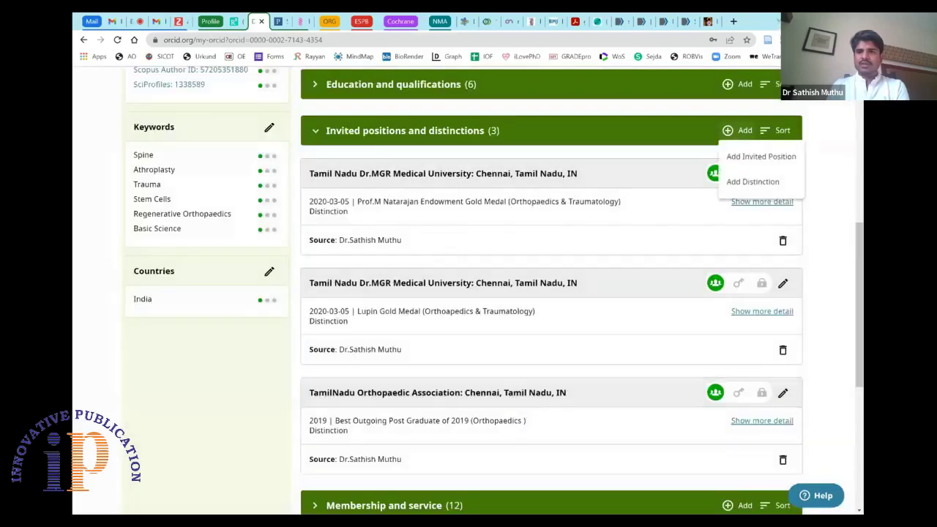
pyautogui.click(751, 156)
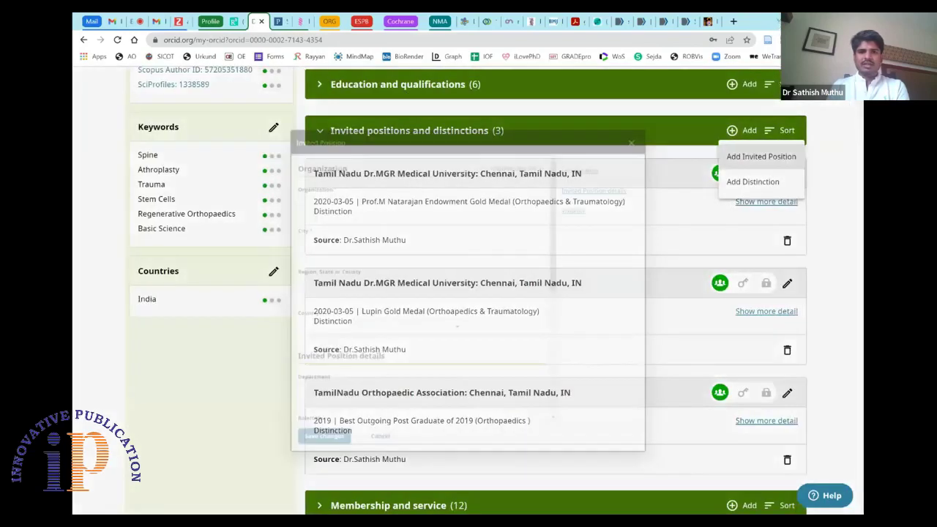
pyautogui.scroll(-3, 407, 350)
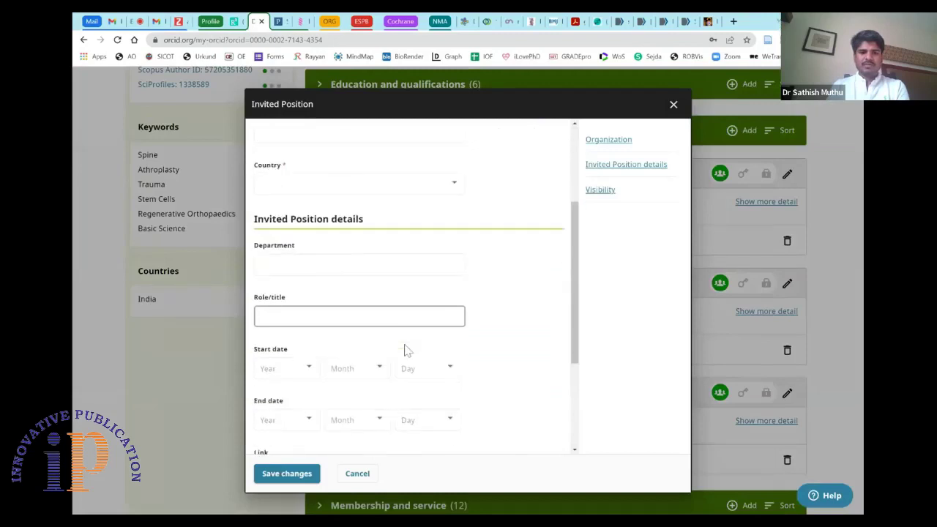
pyautogui.click(256, 278)
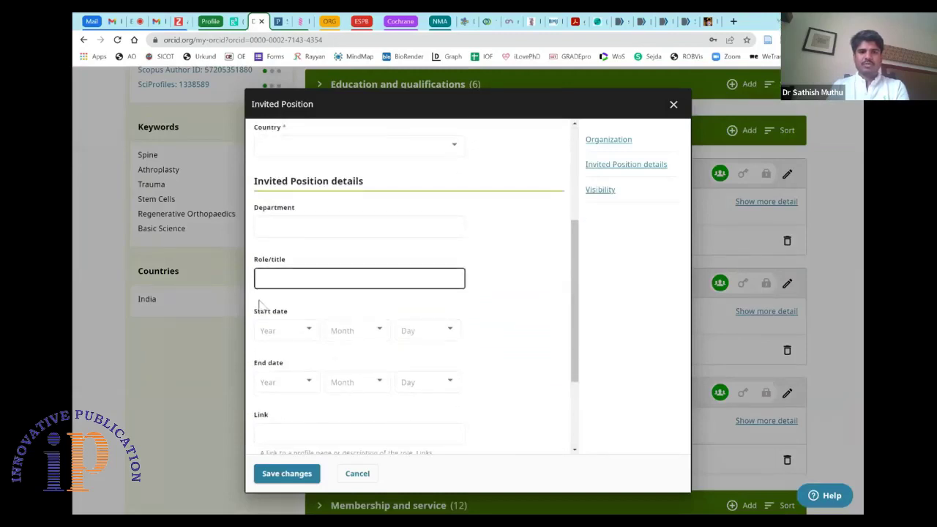
pyautogui.scroll(-3, 408, 292)
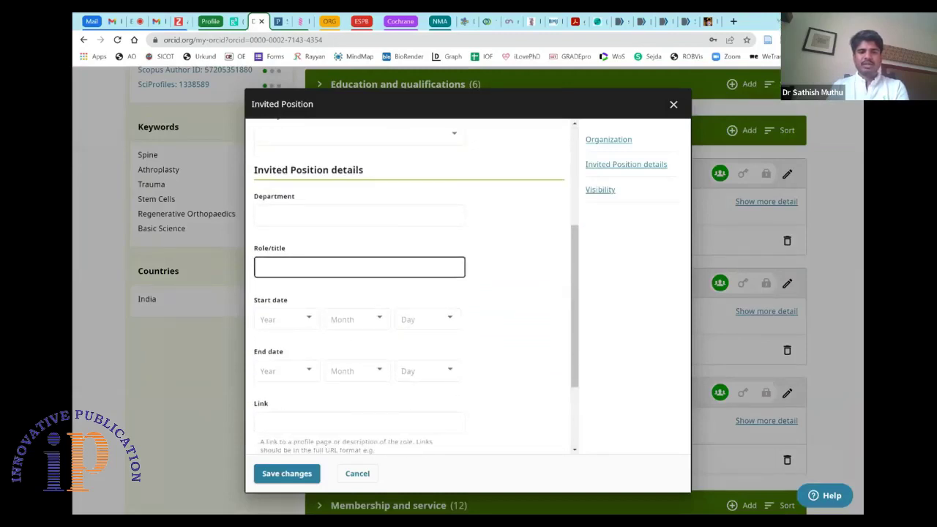
pyautogui.scroll(4, 408, 293)
pyautogui.scroll(2, 408, 292)
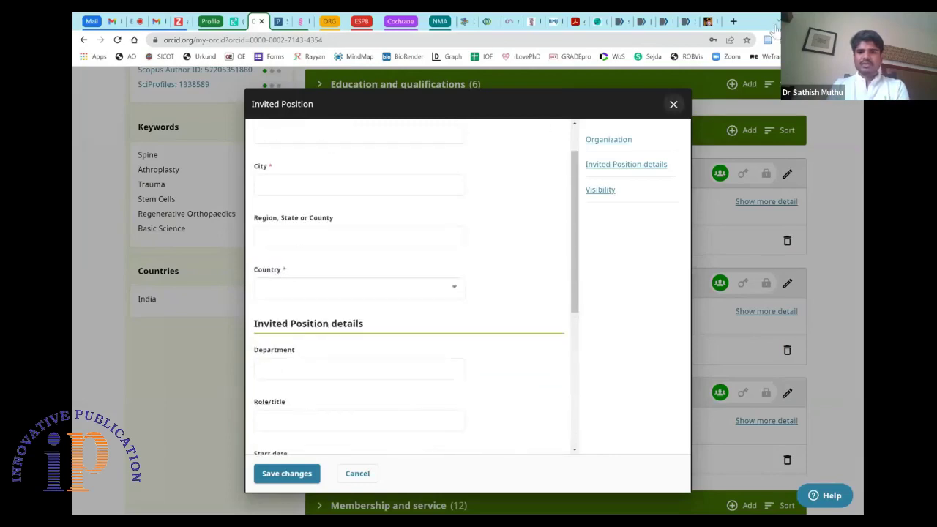
pyautogui.press('Escape')
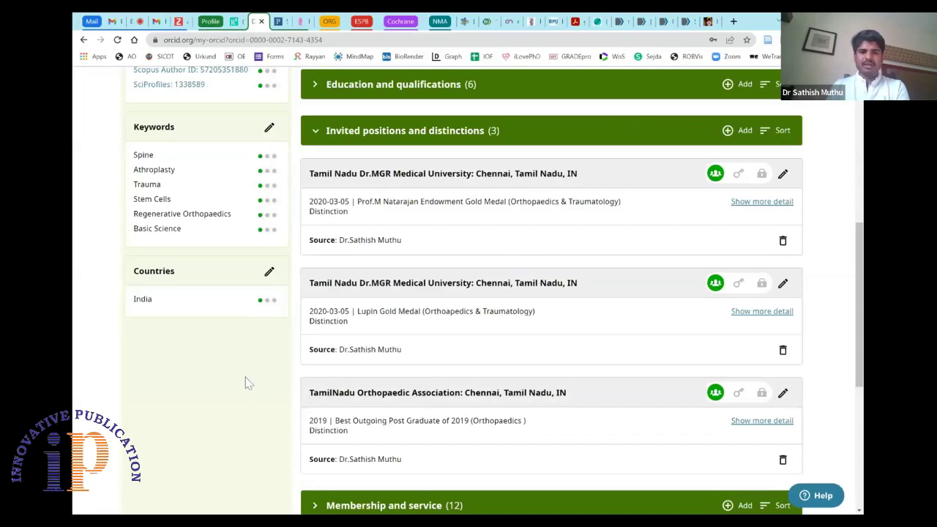
# - Look over the distinction entries, and switch the expanded section from Invited positions and distinctions to Membership and service
pyautogui.scroll(-1, 244, 423)
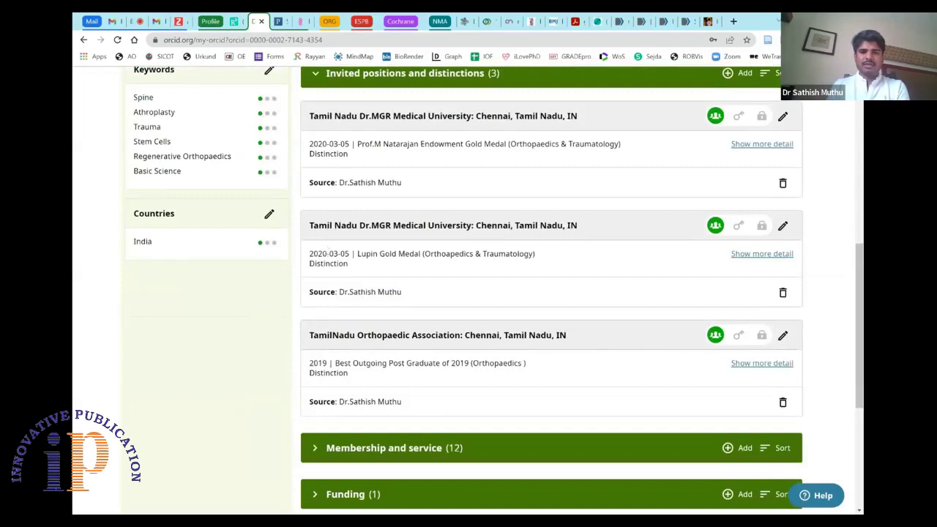
pyautogui.click(316, 73)
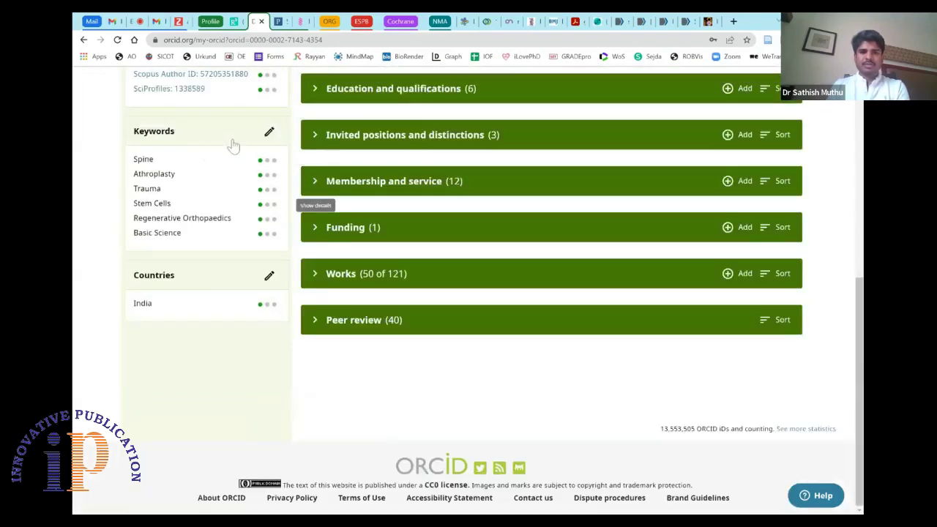
pyautogui.click(315, 180)
pyautogui.scroll(-1, 277, 280)
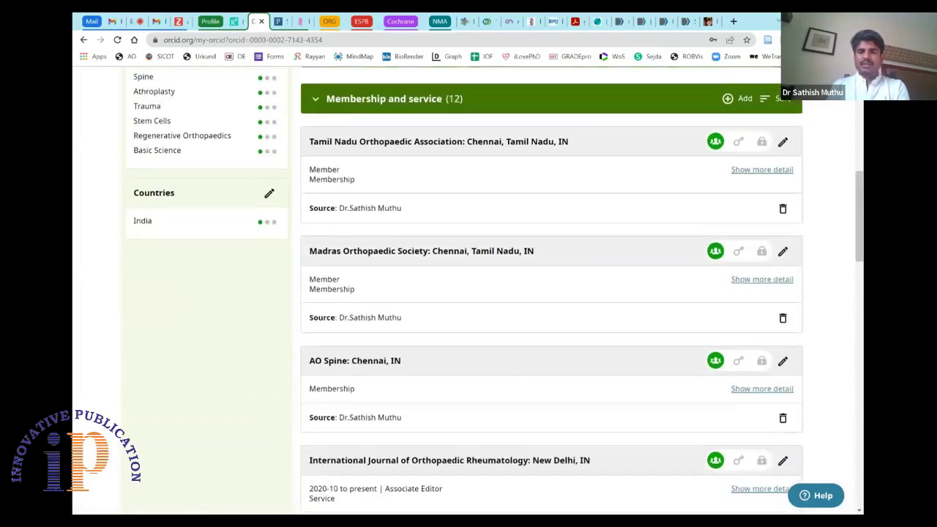
# - Open a new Membership entry form, examine its organization, membership type, date, link and visibility fields, and close it without saving
pyautogui.click(740, 98)
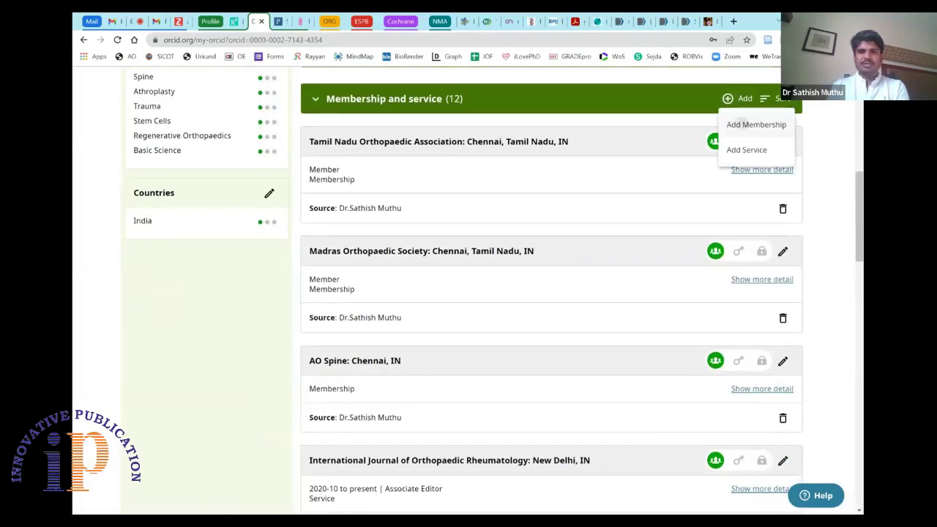
pyautogui.click(757, 124)
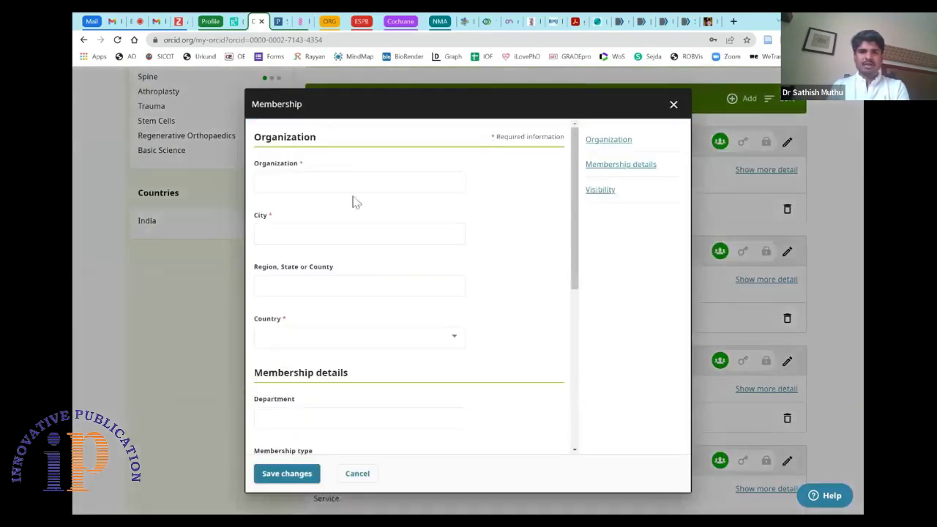
pyautogui.scroll(-2, 310, 397)
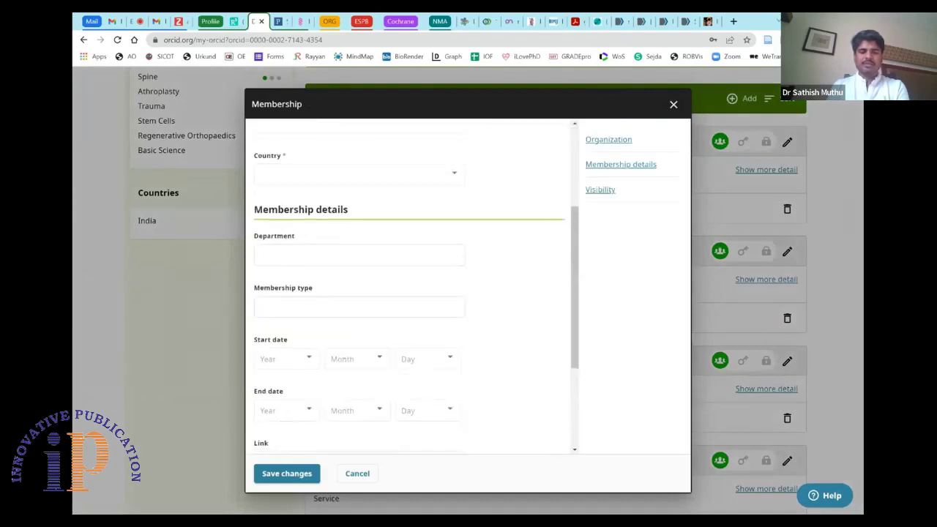
pyautogui.click(312, 307)
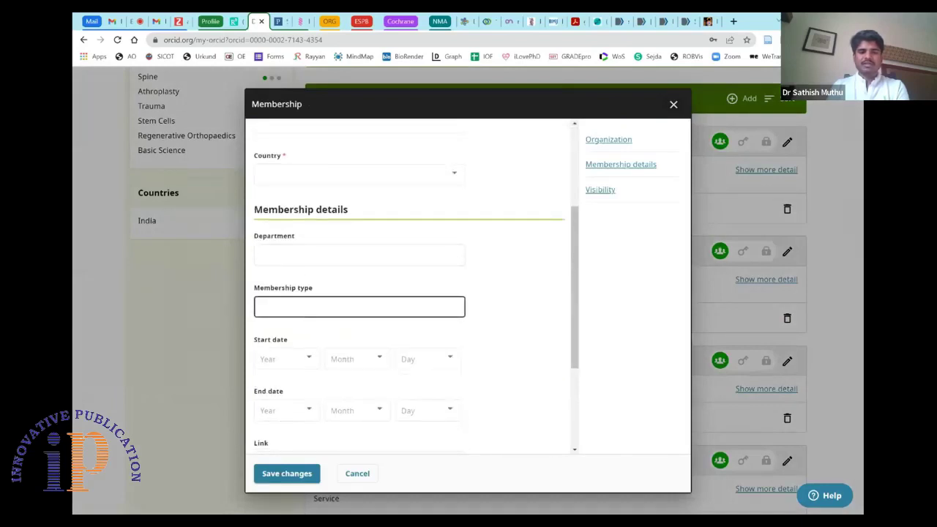
pyautogui.scroll(-2, 312, 307)
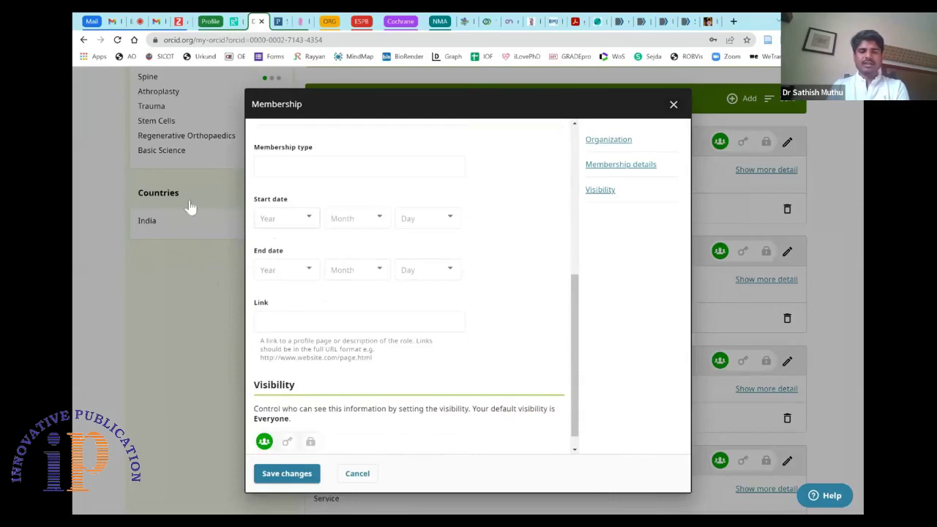
pyautogui.press('Tab')
pyautogui.click(358, 473)
# - Look through the membership and service entries, and expand the Funding section to view its grant entry
pyautogui.scroll(-5, 421, 397)
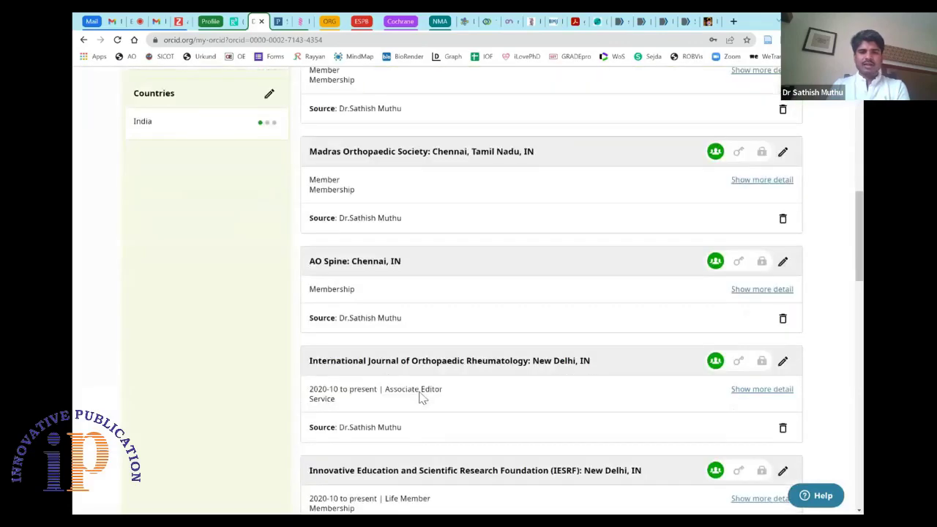
pyautogui.scroll(-6, 551, 293)
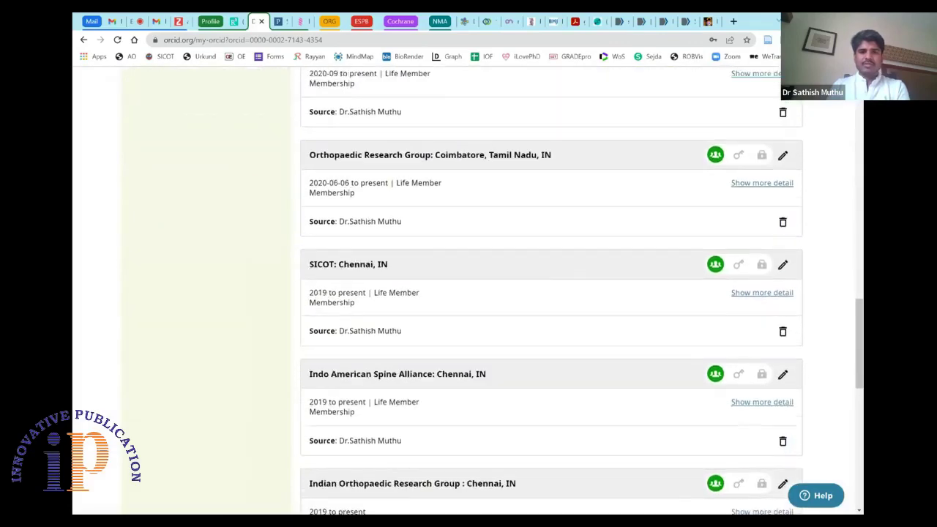
pyautogui.scroll(-3, 551, 293)
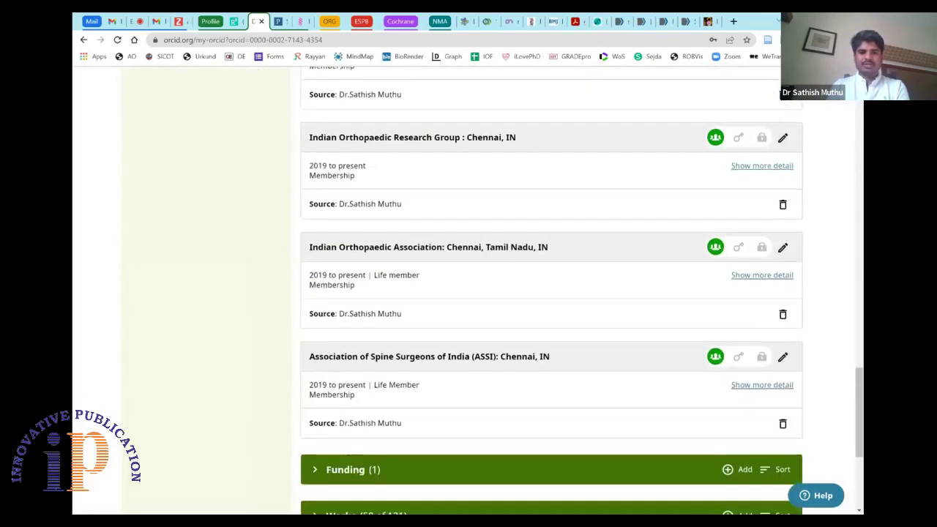
pyautogui.scroll(-1, 387, 377)
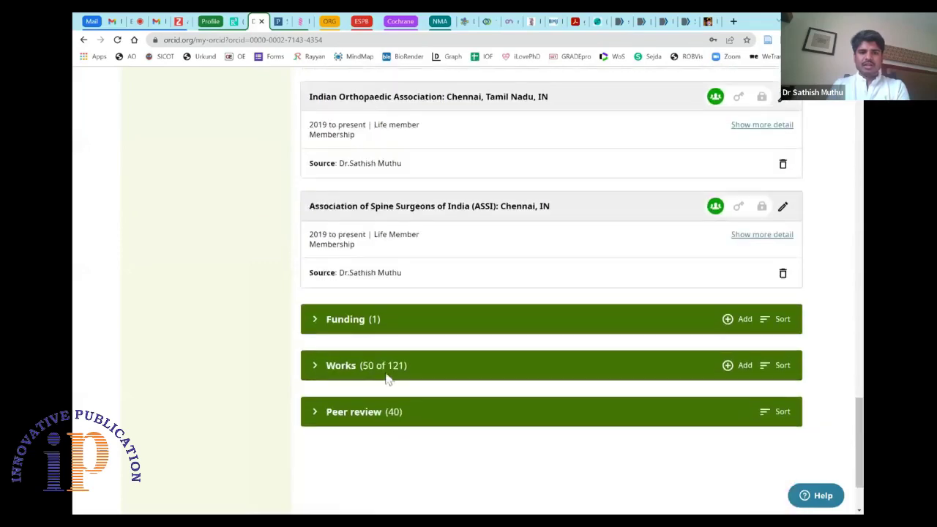
pyautogui.click(317, 320)
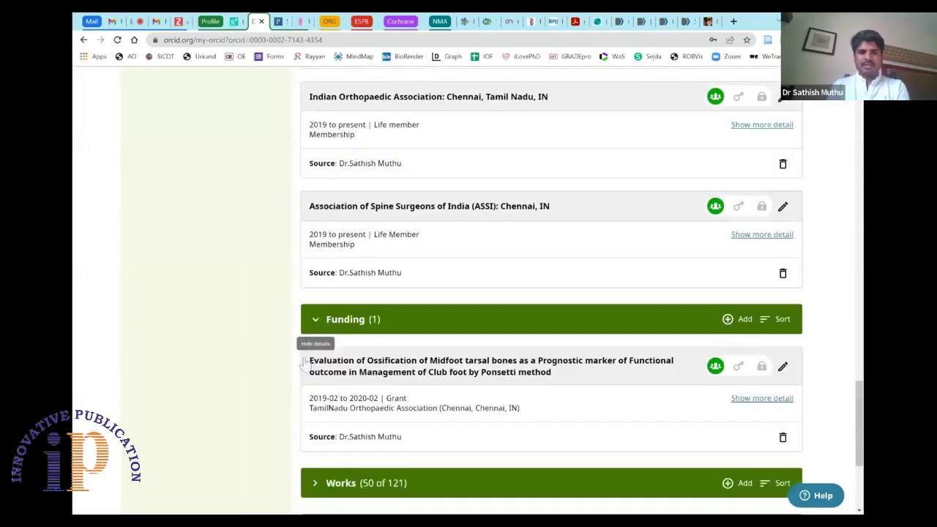
pyautogui.scroll(-1, 501, 386)
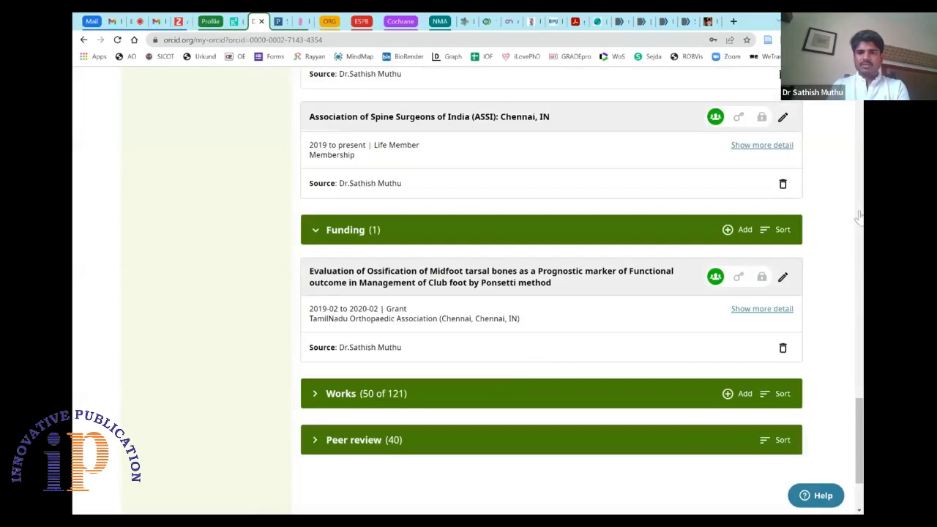
# - Open a manual Funding entry form and examine the funding type options, funding subtype and title of funded project fields
pyautogui.click(740, 229)
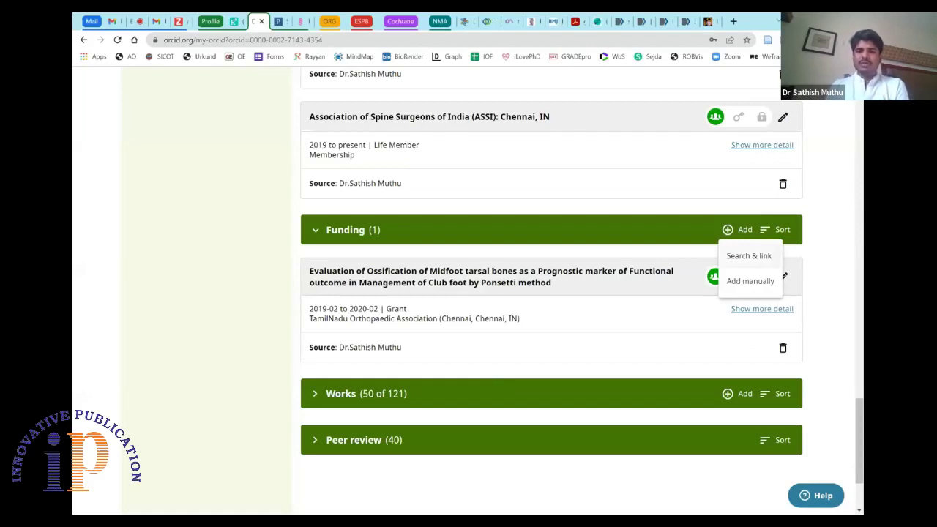
pyautogui.click(750, 280)
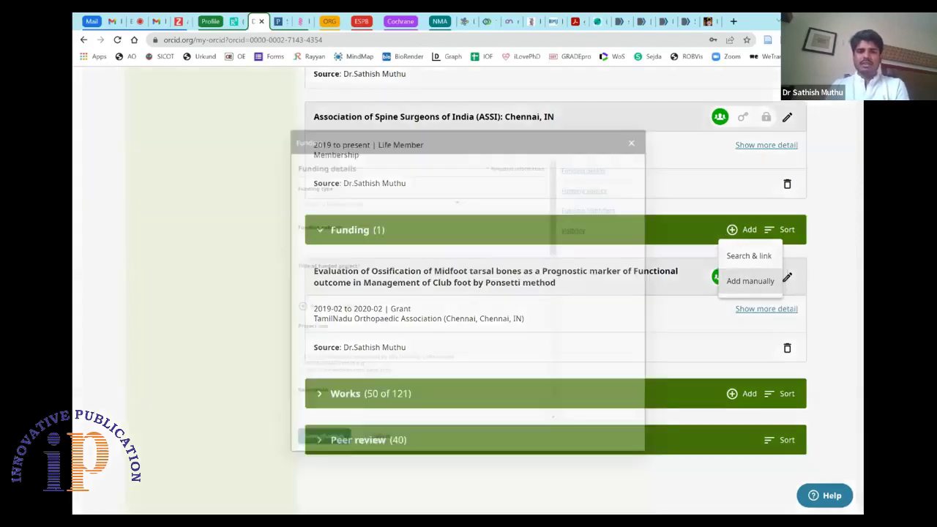
pyautogui.click(410, 176)
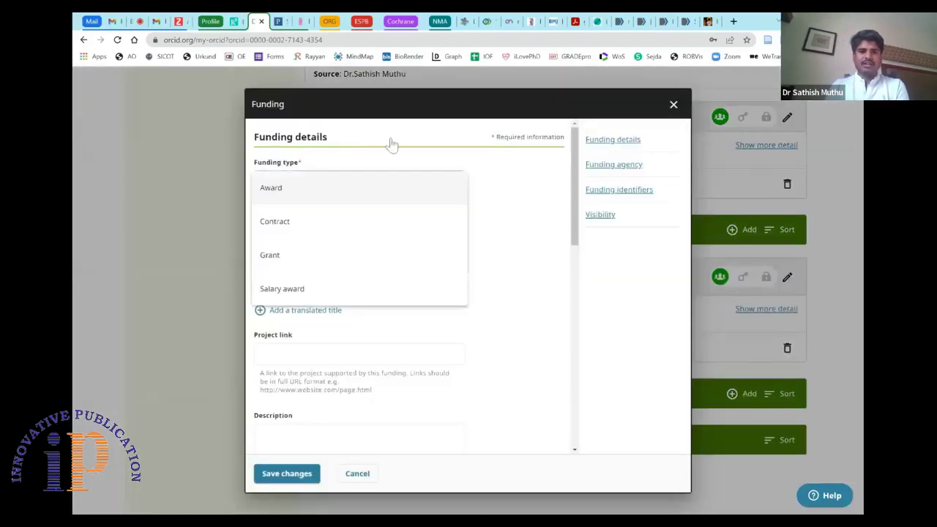
pyautogui.click(536, 148)
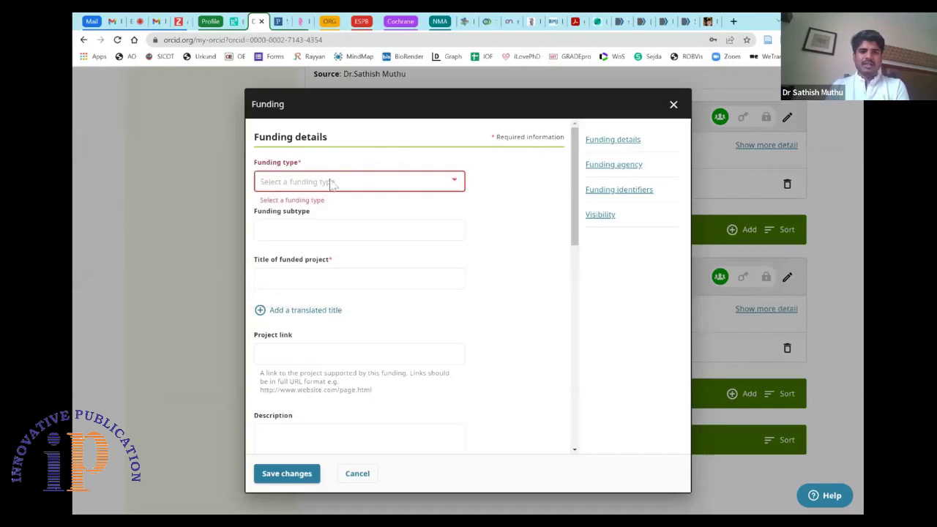
pyautogui.click(301, 228)
pyautogui.click(289, 279)
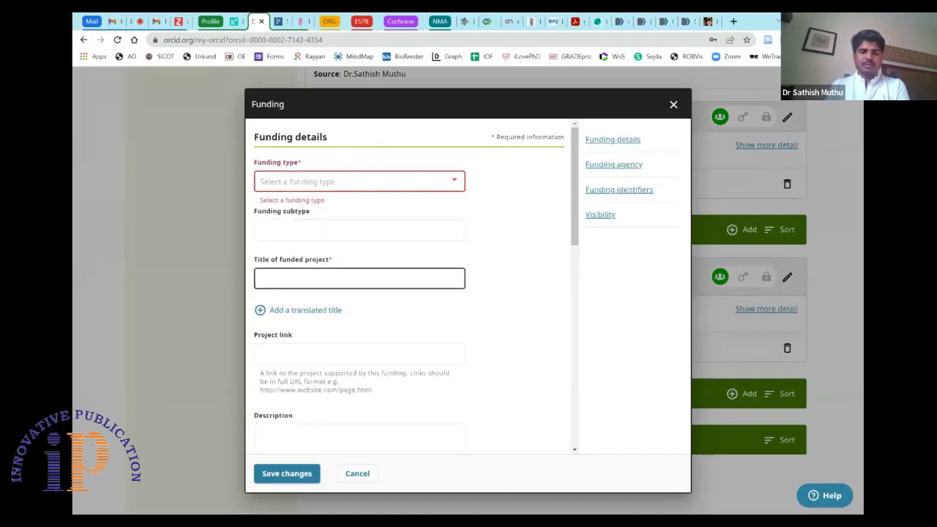
# - Examine the project link, description, total funding amount, start date and end date fields of the Funding form
pyautogui.scroll(-2, 414, 286)
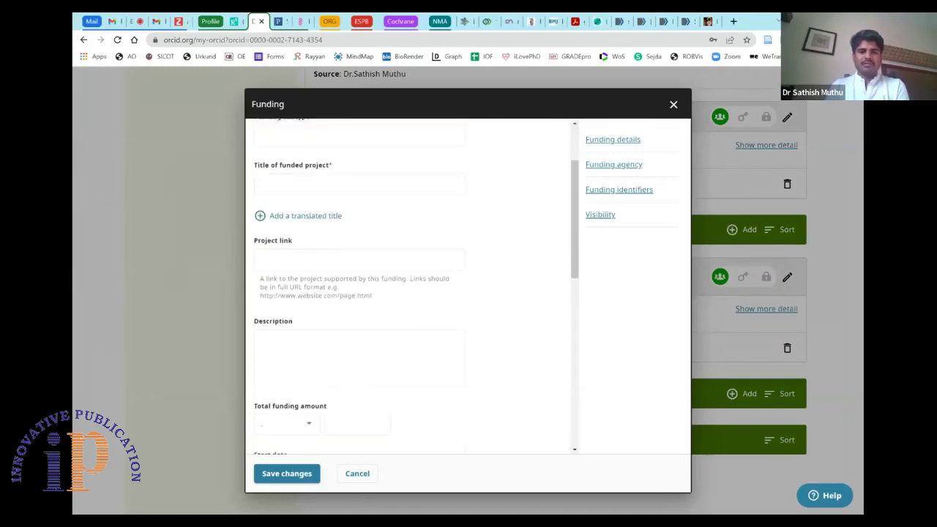
pyautogui.click(359, 259)
pyautogui.scroll(-2, 359, 278)
pyautogui.click(352, 271)
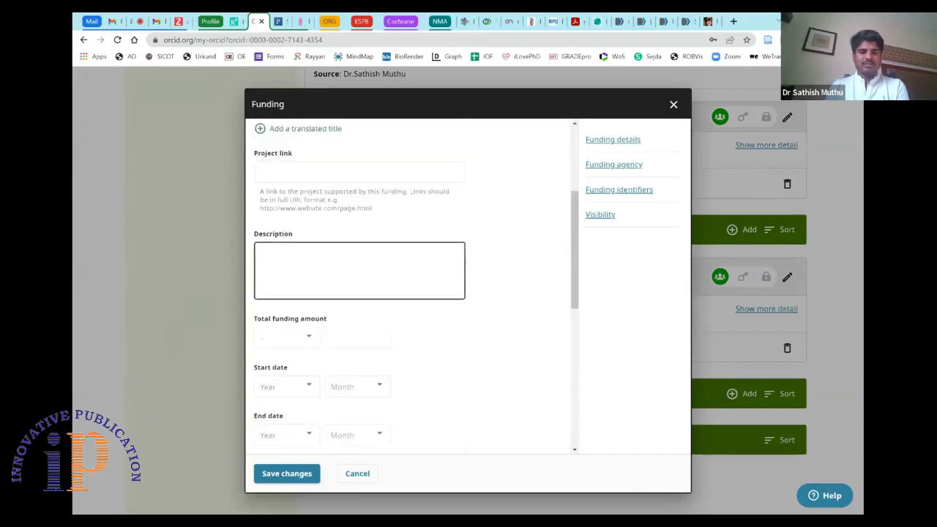
pyautogui.press('Tab')
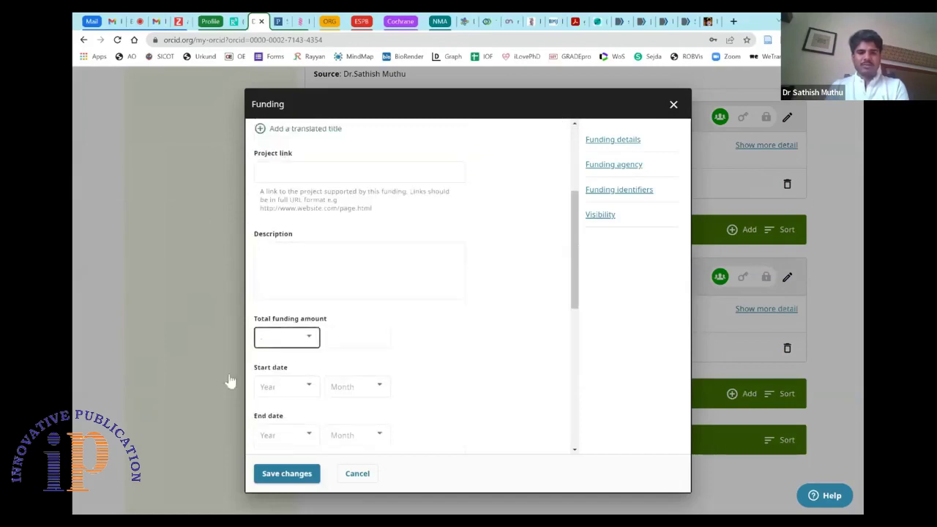
pyautogui.press('Tab')
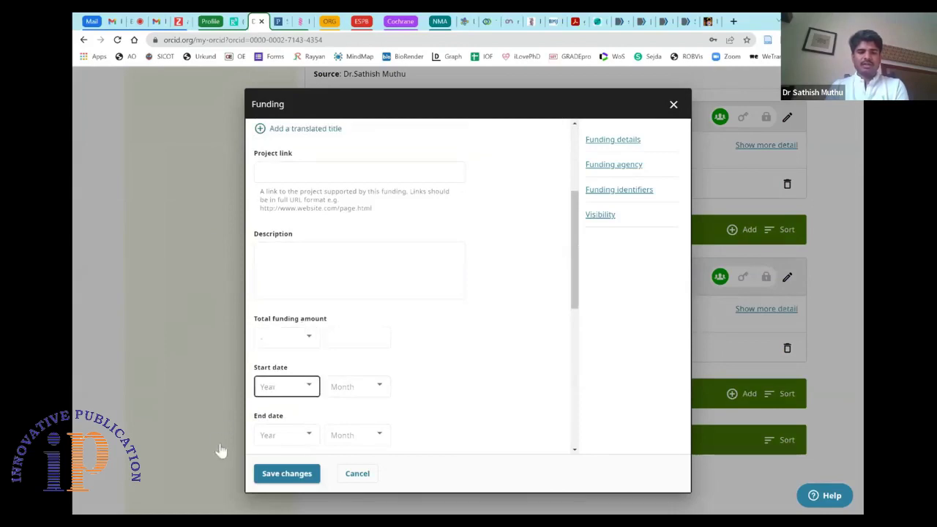
pyautogui.press('Tab')
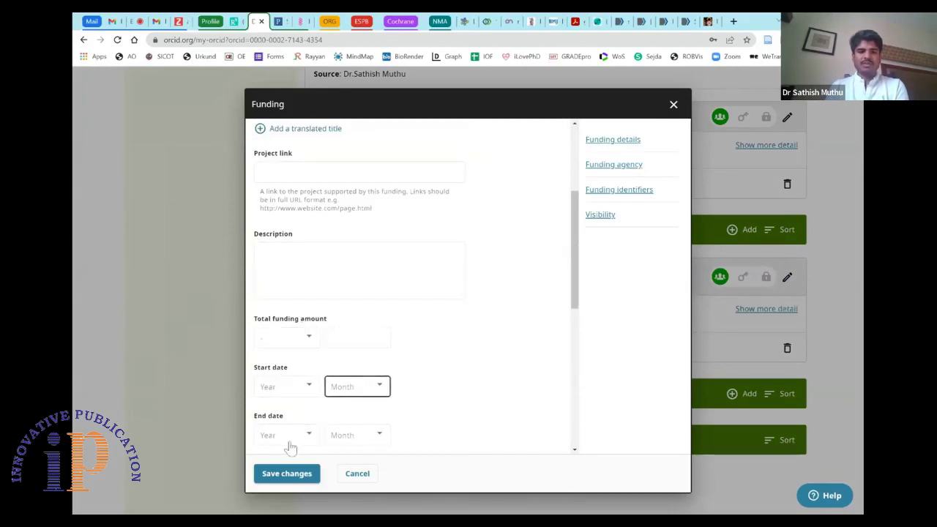
pyautogui.press('Tab')
pyautogui.press('Tab')
pyautogui.press('Tab')
# - Examine the funding agency, funding identifiers and visibility parts of the Funding form, and close it without saving
pyautogui.scroll(-3, 290, 447)
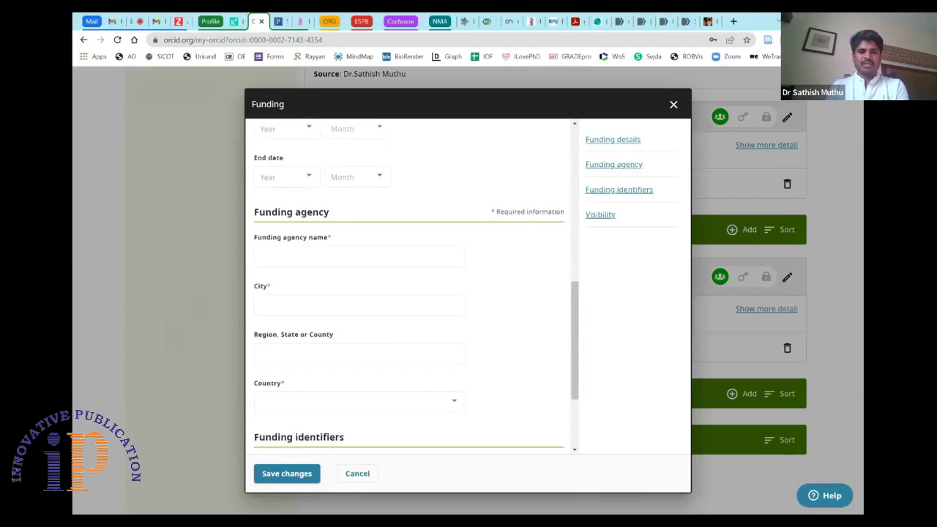
pyautogui.press('Tab')
pyautogui.press('Tab')
pyautogui.press('Tab')
pyautogui.press('Tab')
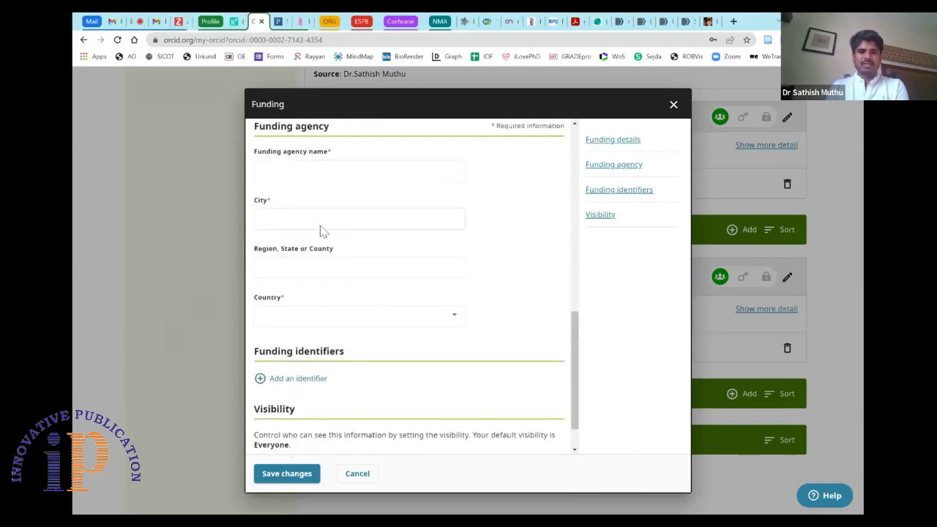
pyautogui.scroll(-1, 317, 367)
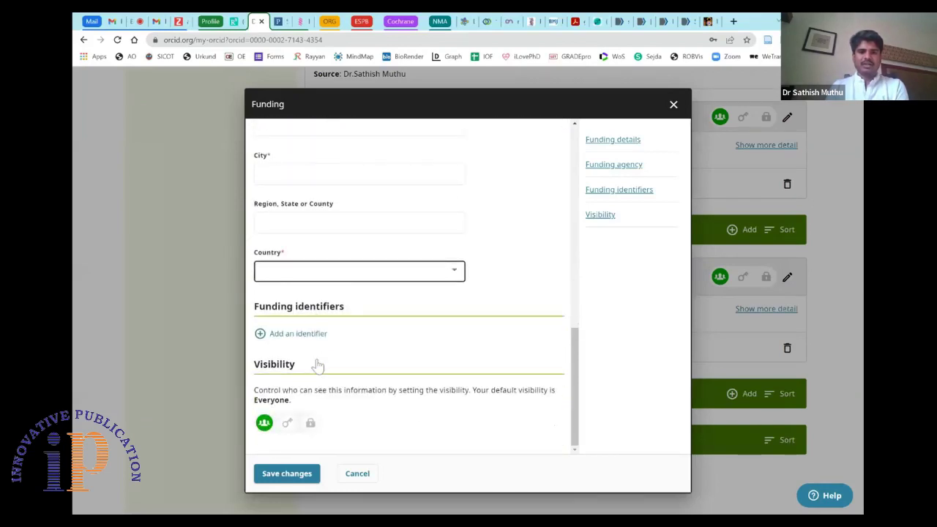
pyautogui.click(317, 366)
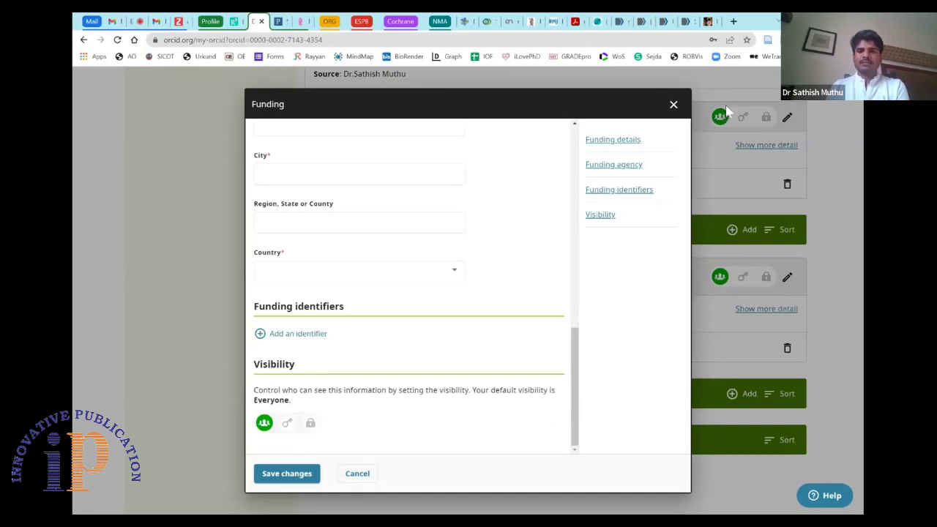
pyautogui.click(674, 104)
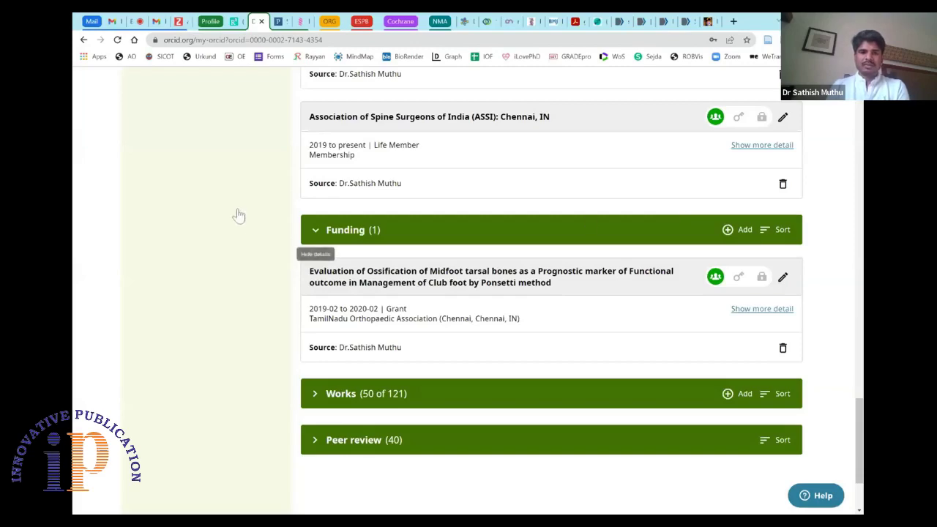
# - Collapse the Membership and service section, and expand the Works section to view its publication entries
pyautogui.scroll(10, 238, 215)
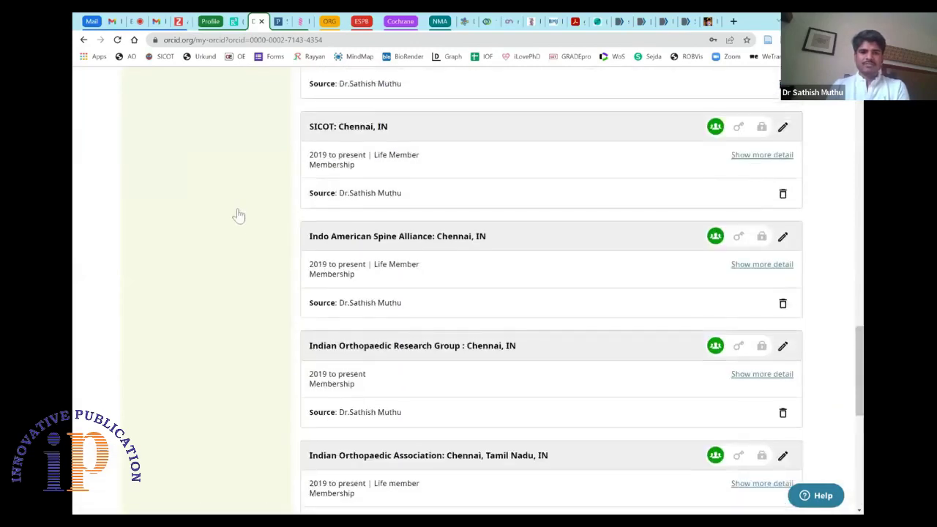
pyautogui.scroll(5, 238, 215)
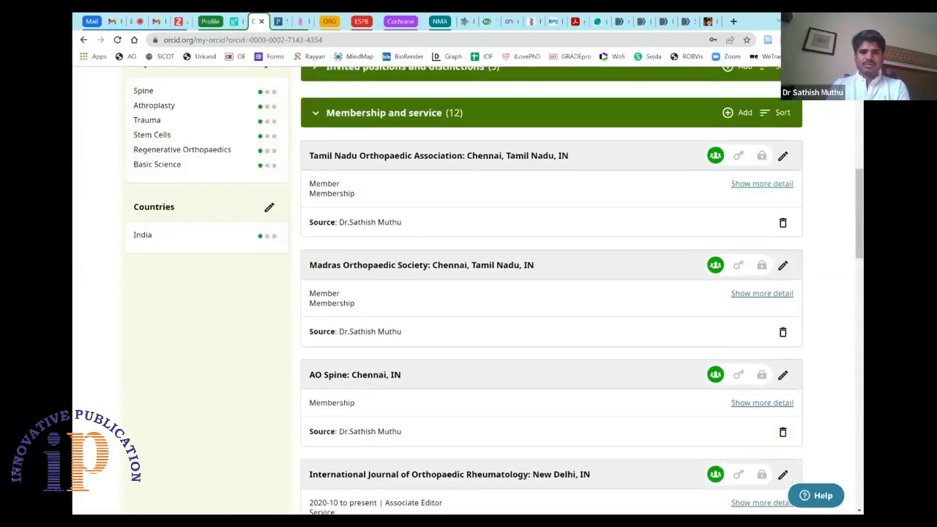
pyautogui.click(315, 113)
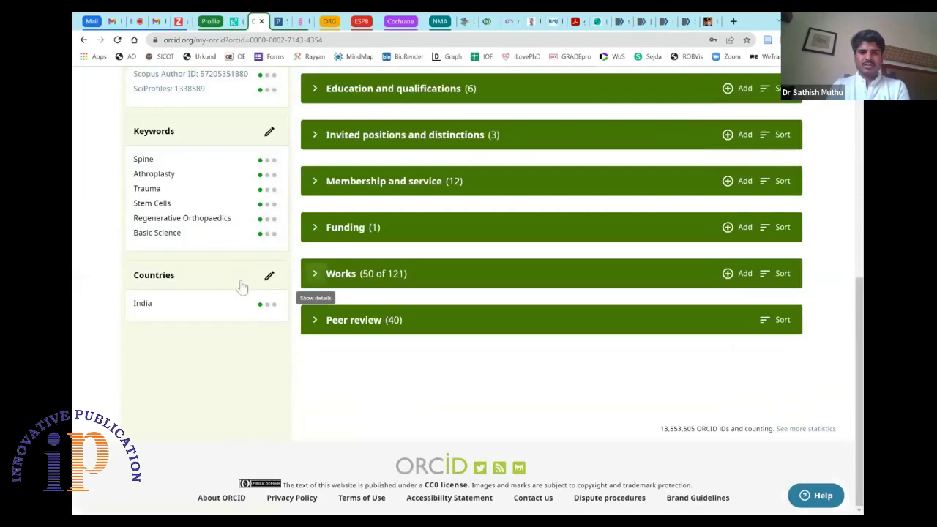
pyautogui.click(315, 273)
pyautogui.scroll(-3, 350, 432)
pyautogui.scroll(-1, 350, 432)
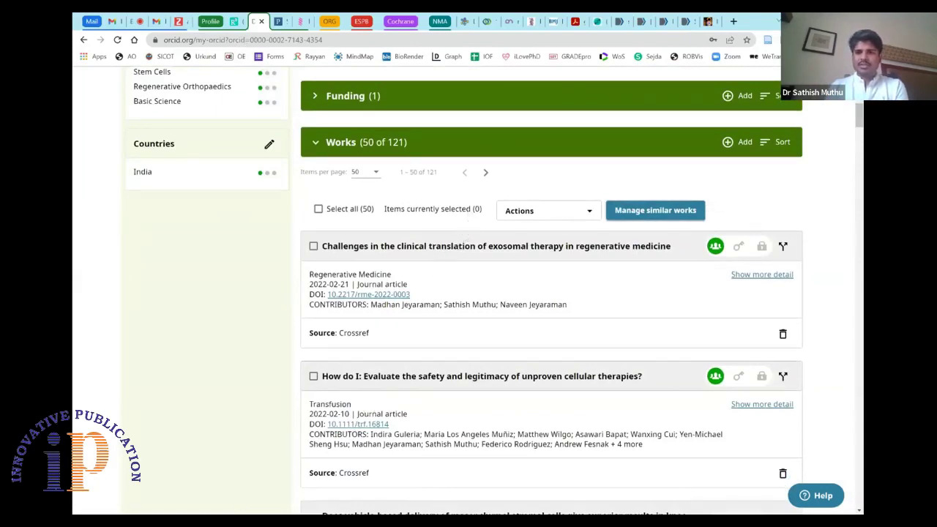
# - Open a manual Works entry form and examine the work type options
pyautogui.click(739, 142)
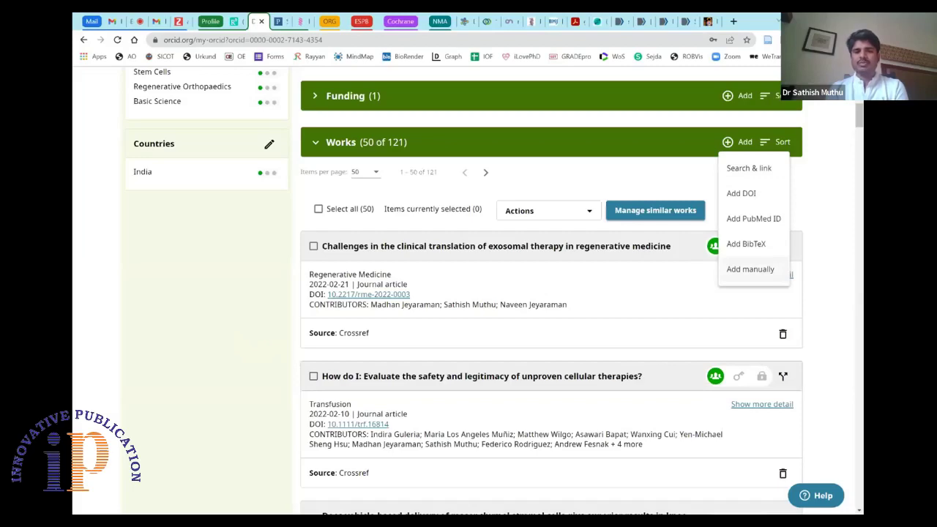
pyautogui.click(751, 269)
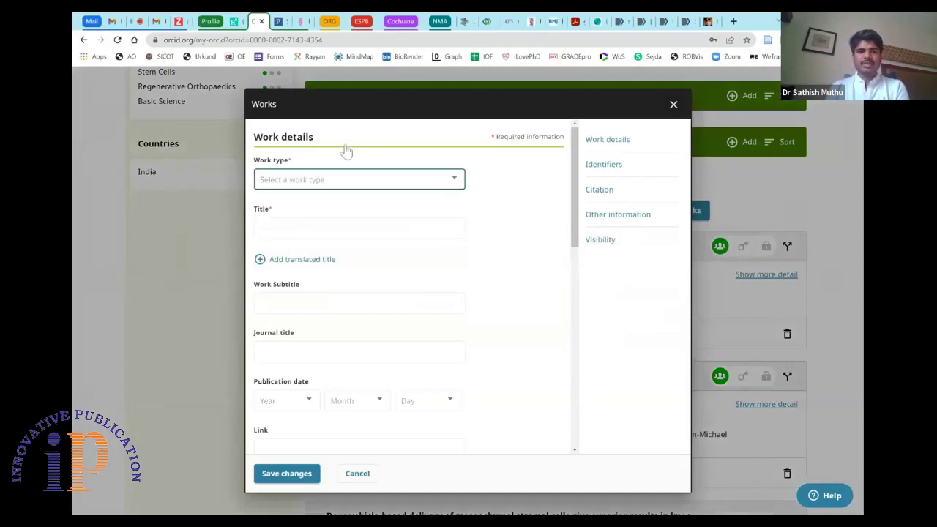
pyautogui.click(346, 151)
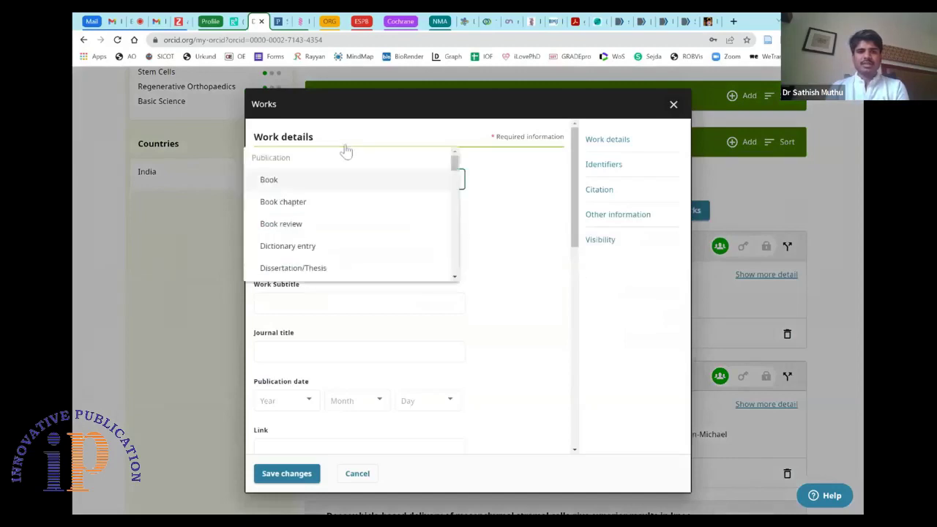
pyautogui.click(517, 151)
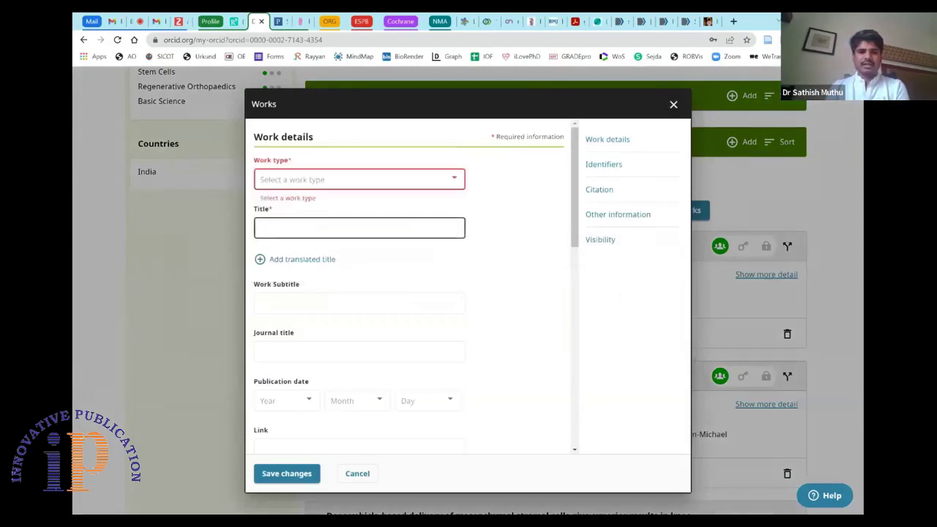
# - Examine the journal title, publication date and link fields of the Works form, and the citation type options
pyautogui.scroll(-2, 297, 241)
pyautogui.click(297, 241)
pyautogui.scroll(-1, 293, 247)
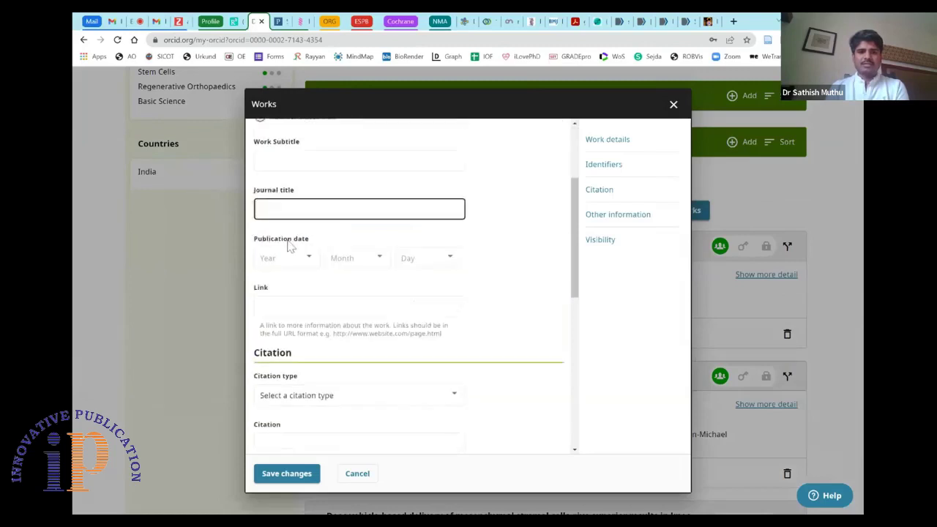
pyautogui.click(289, 244)
pyautogui.press('Tab')
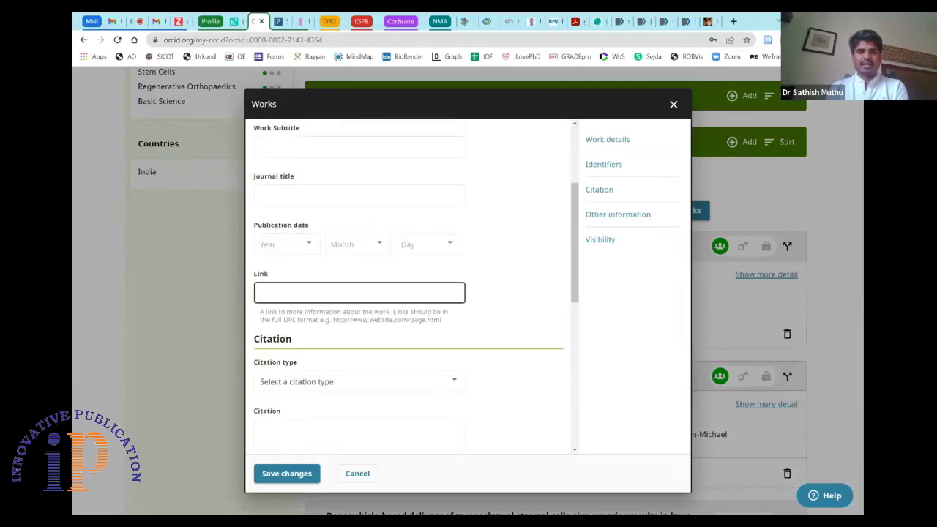
pyautogui.scroll(-2, 416, 285)
pyautogui.press('Tab')
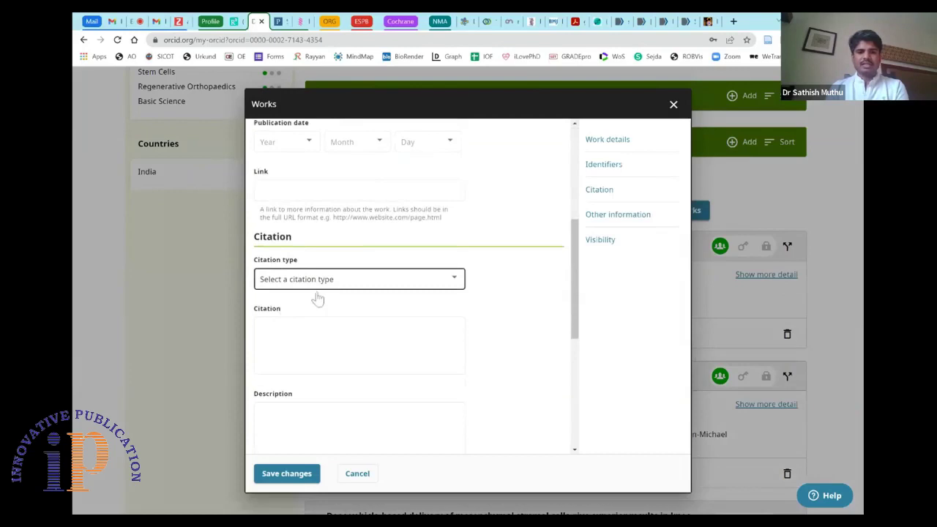
pyautogui.click(317, 294)
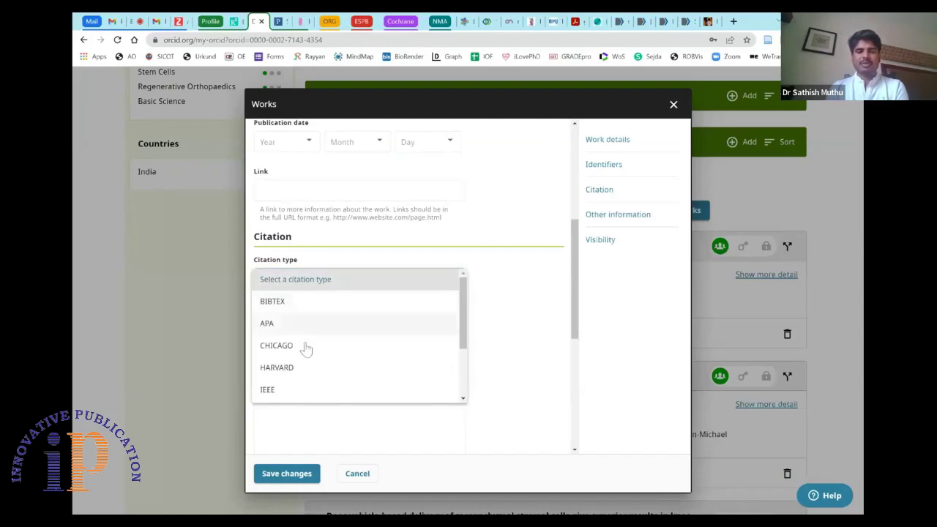
pyautogui.click(317, 287)
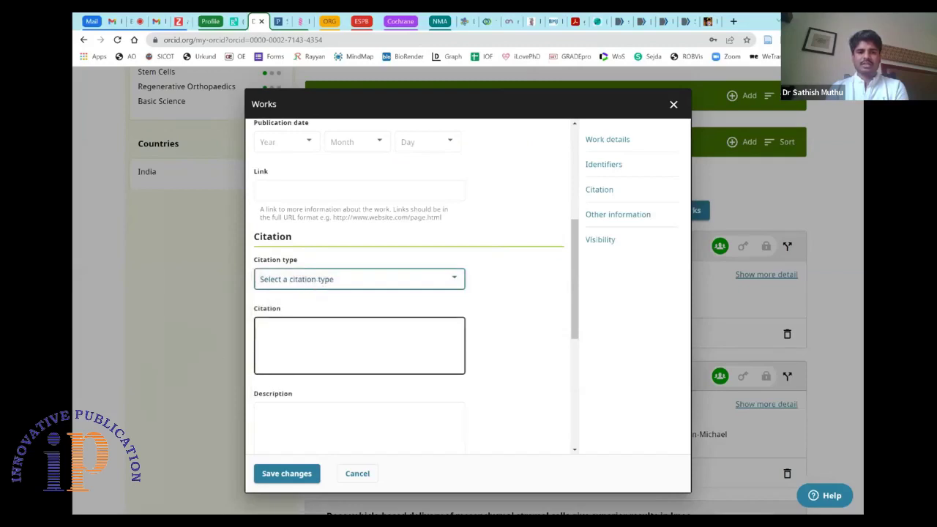
# - Examine the work identifiers part of the Works form: the identifier type options down to DOI, the identifier value and the identifier URL
pyautogui.scroll(-5, 410, 286)
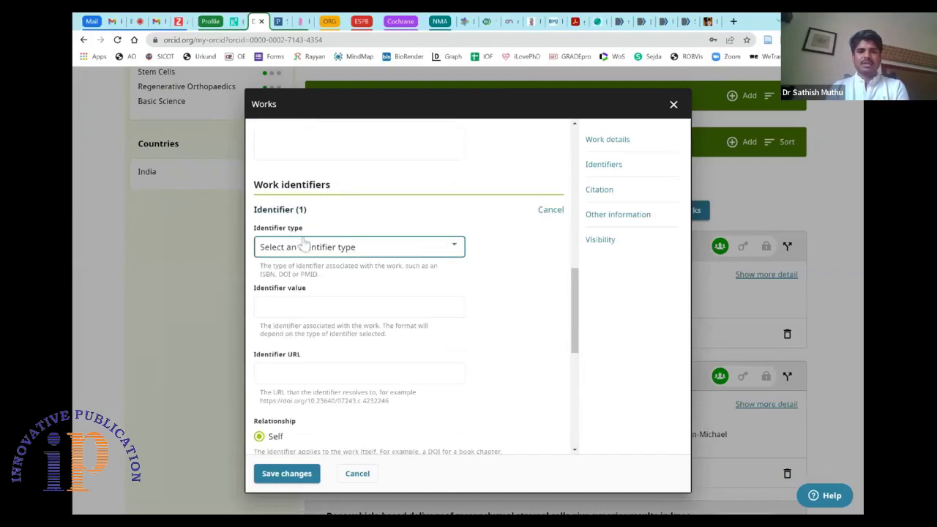
pyautogui.click(304, 246)
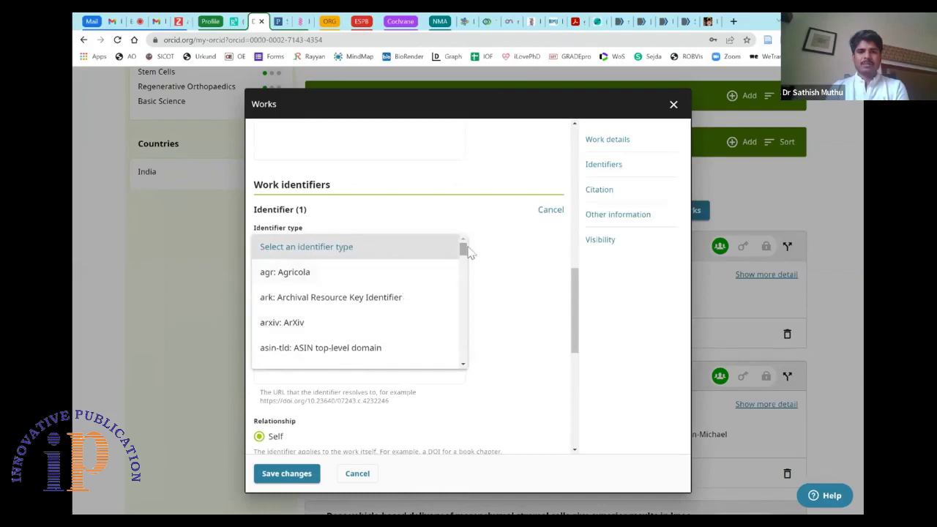
pyautogui.moveTo(464, 250); pyautogui.dragTo(471, 290)
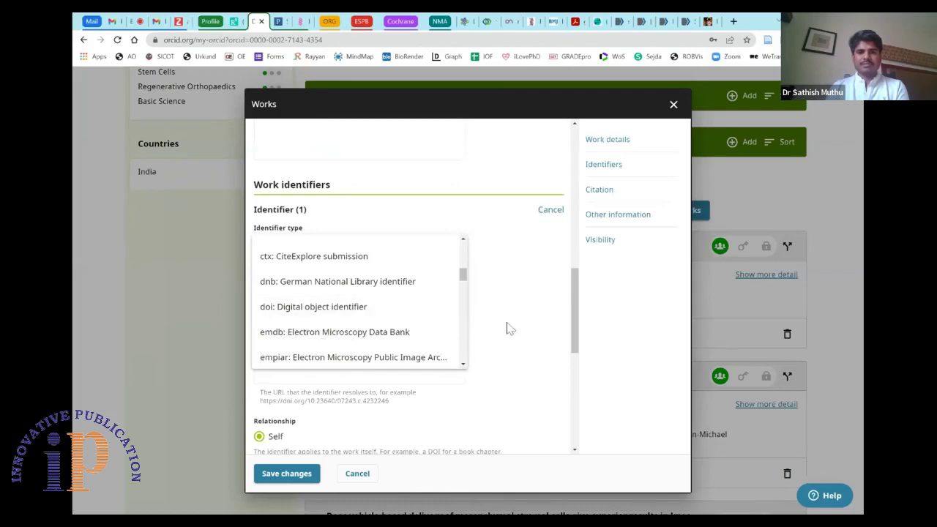
pyautogui.click(533, 318)
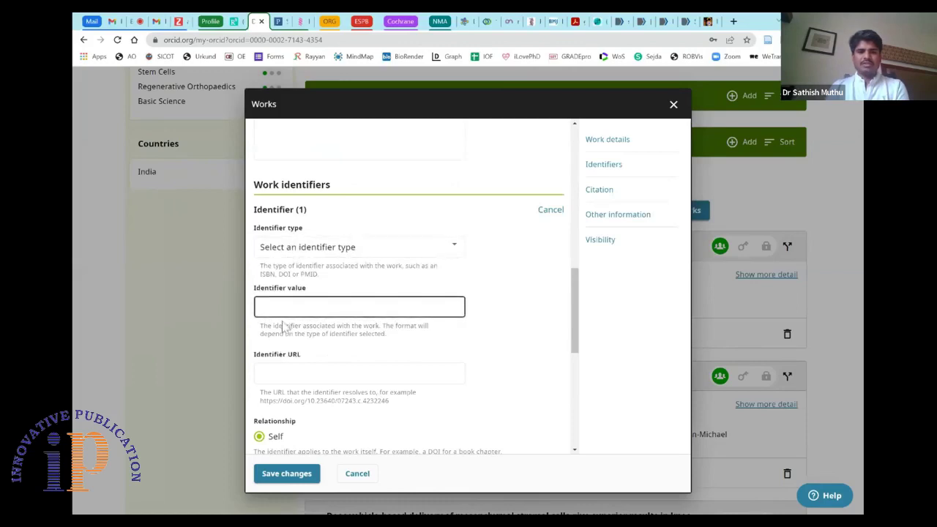
pyautogui.click(278, 373)
# - Examine the identifier relationship choices, the language and country of publication fields, and the visibility setting of the Works form
pyautogui.scroll(-2, 315, 424)
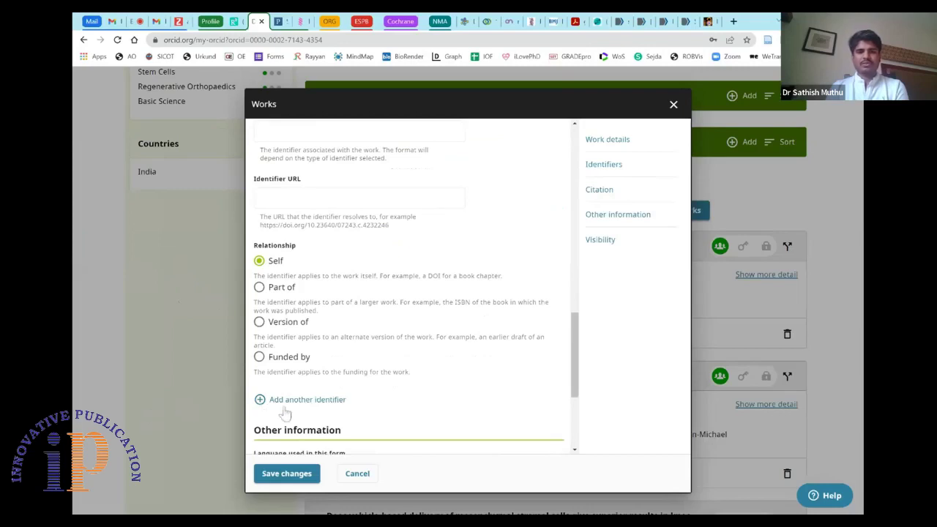
pyautogui.scroll(-3, 286, 414)
pyautogui.scroll(-1, 286, 414)
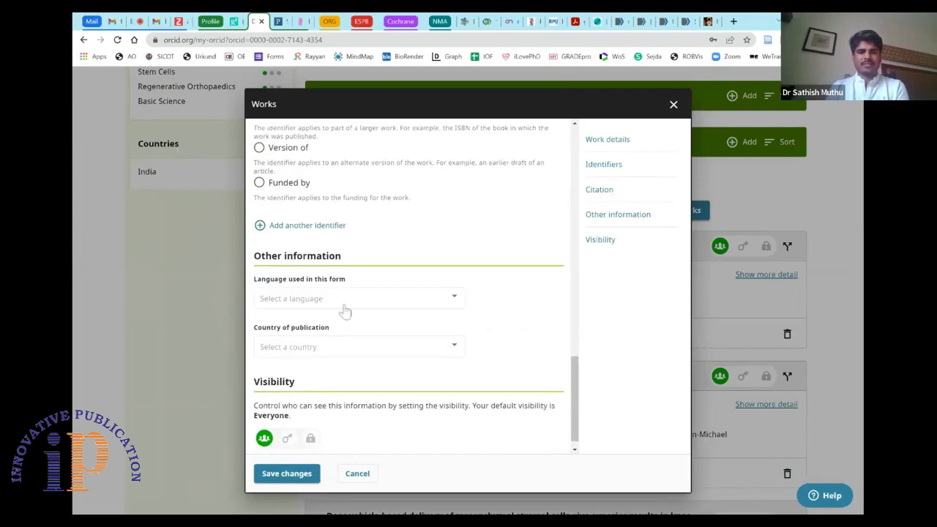
pyautogui.scroll(-1, 348, 392)
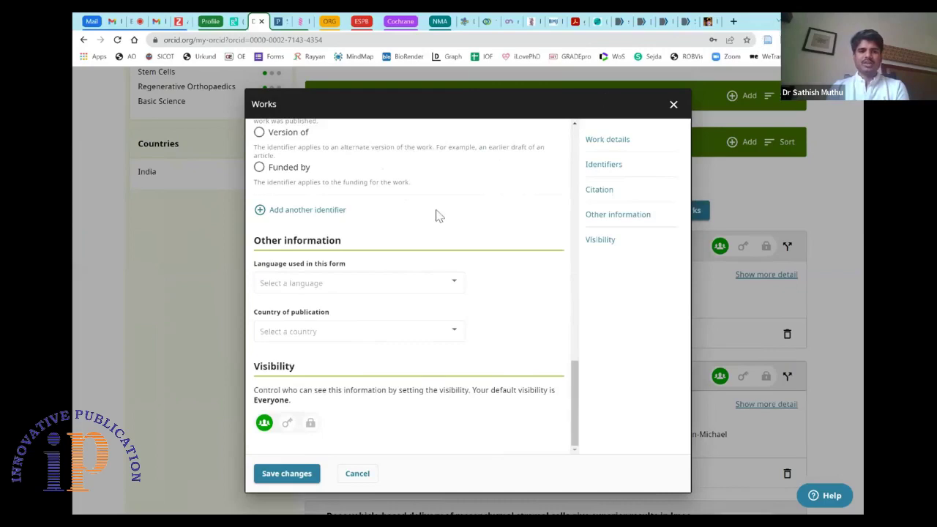
# - Review the Works form back up to its work details, and close it without saving
pyautogui.scroll(5, 437, 215)
pyautogui.scroll(5, 437, 215)
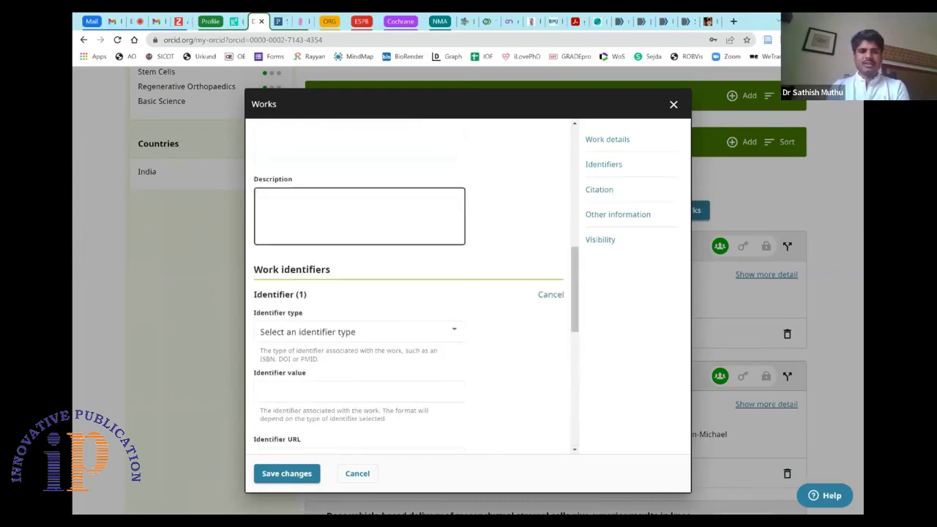
pyautogui.scroll(3, 436, 215)
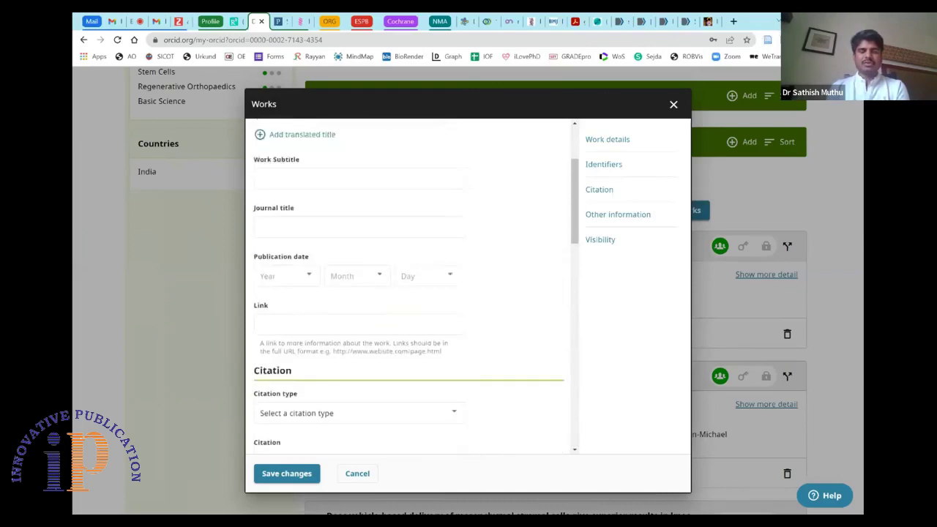
pyautogui.click(359, 228)
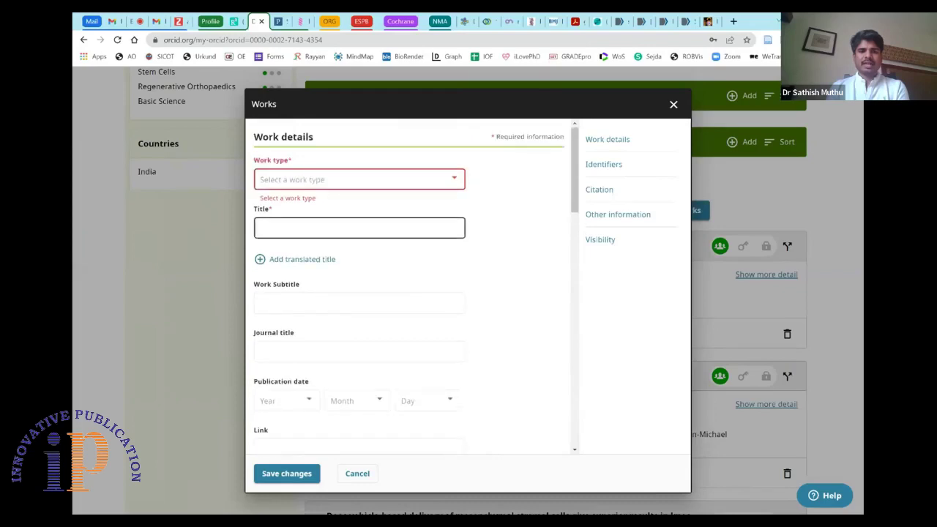
pyautogui.click(192, 179)
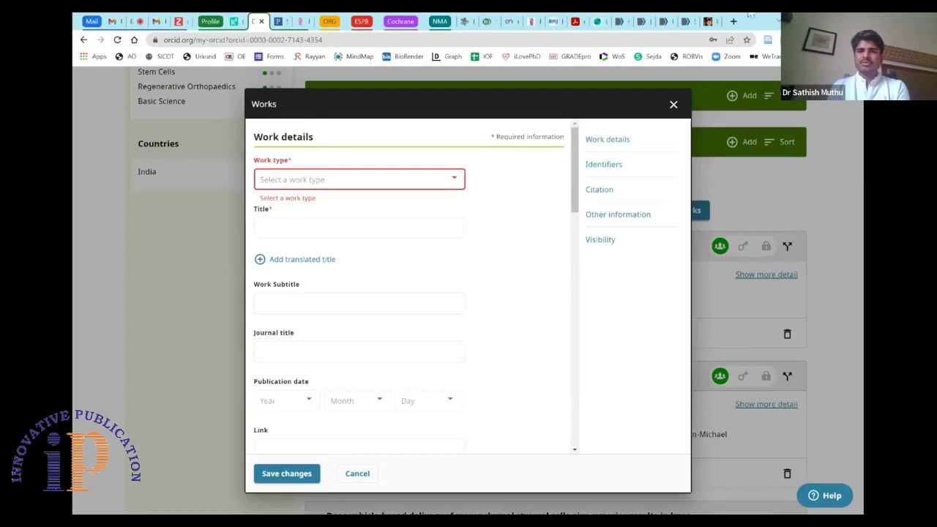
pyautogui.click(674, 104)
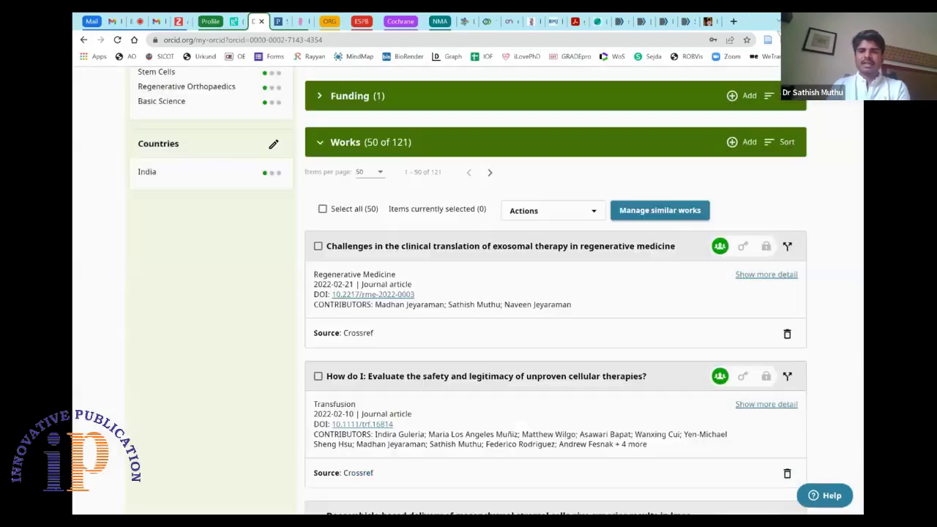
# - Examine the dialog for adding a work from its DOI, close it without retrieving anything, and show the ways to add a work again
pyautogui.scroll(-1, 668, 293)
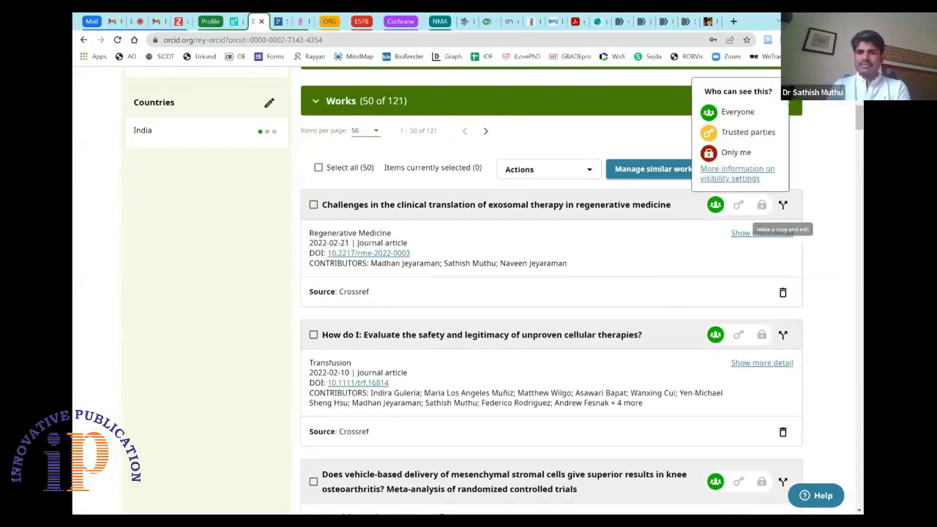
pyautogui.scroll(1, 813, 110)
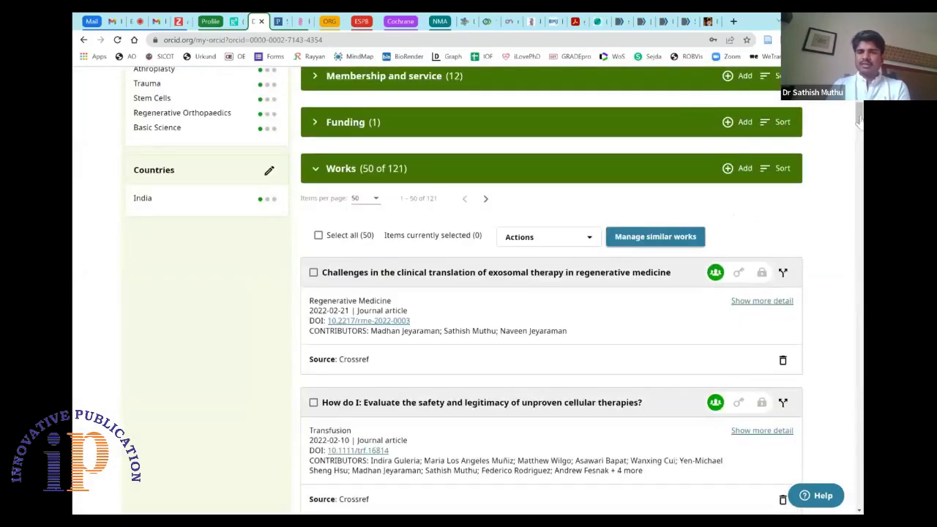
pyautogui.click(740, 168)
pyautogui.click(744, 220)
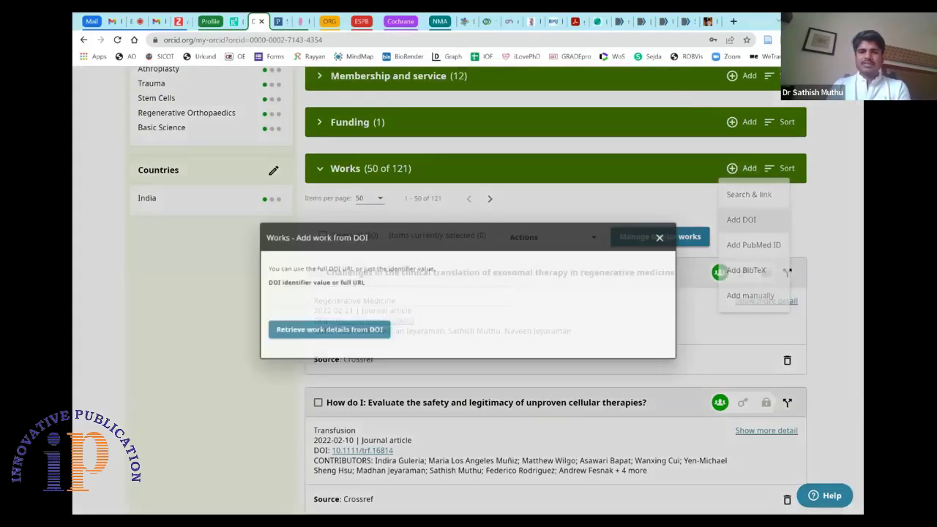
pyautogui.click(366, 297)
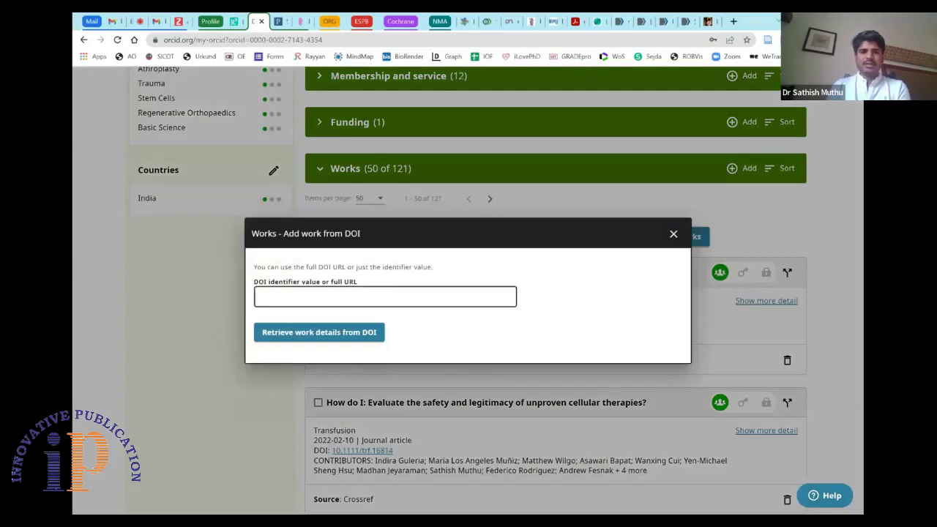
pyautogui.click(236, 336)
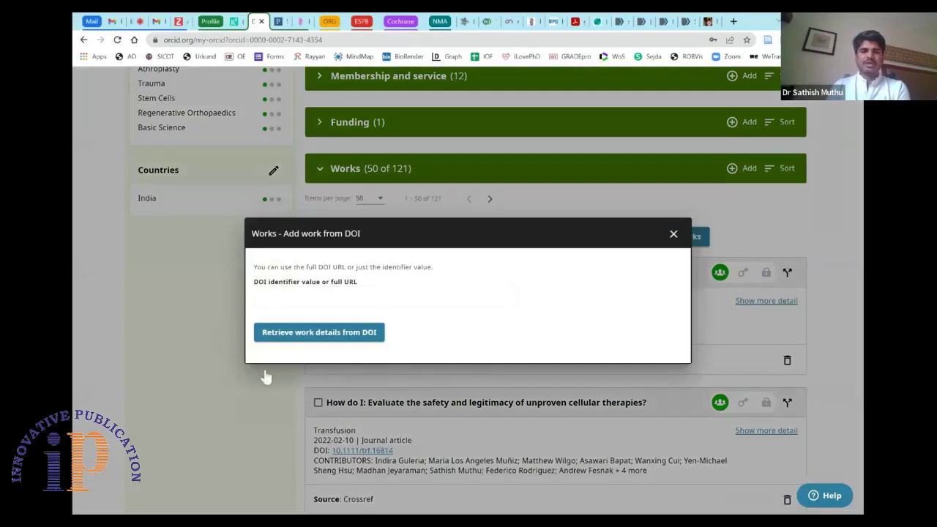
pyautogui.press('Tab')
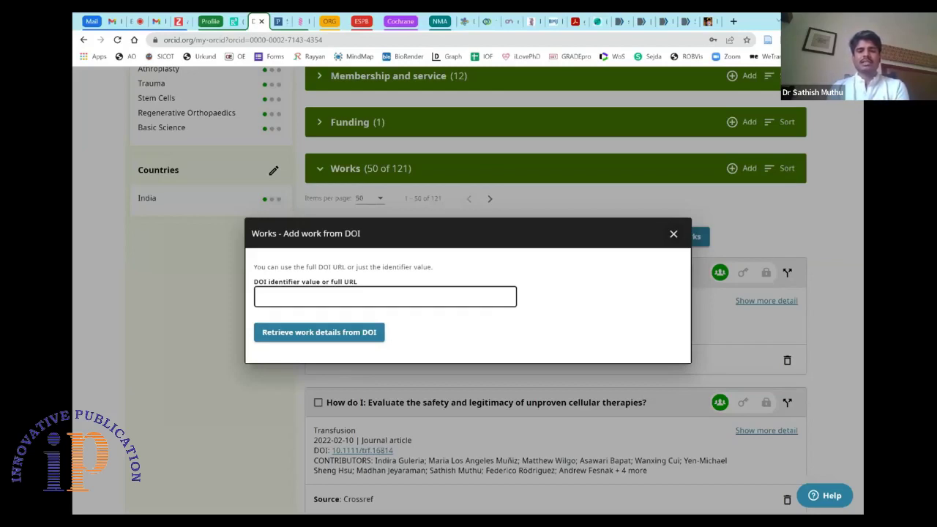
pyautogui.click(791, 199)
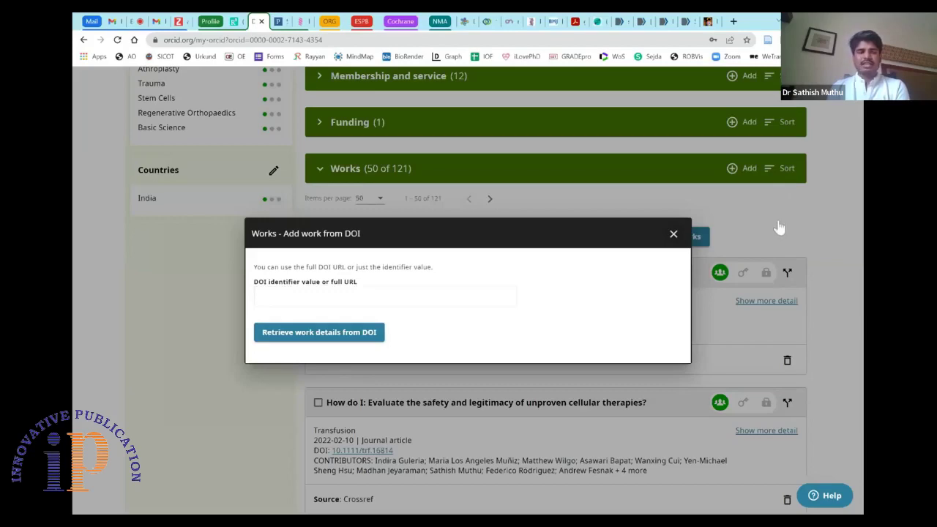
pyautogui.press('Escape')
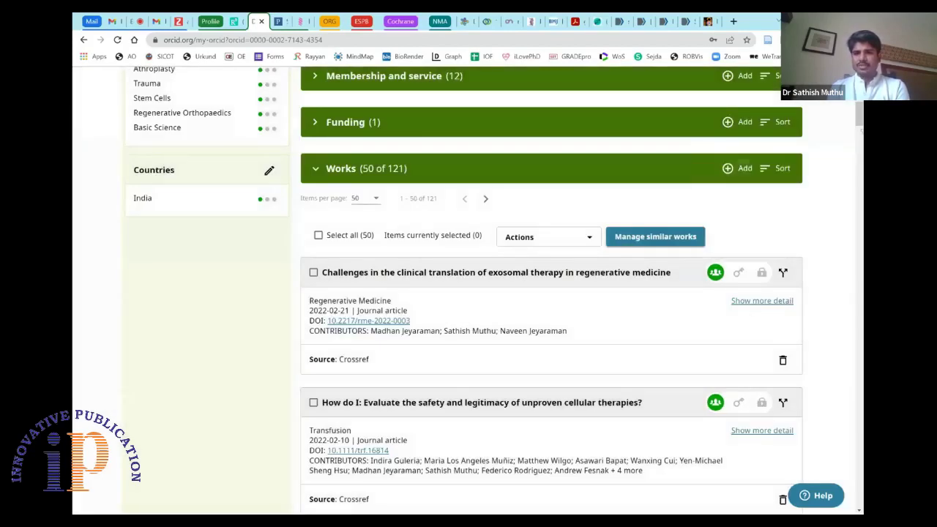
pyautogui.click(739, 169)
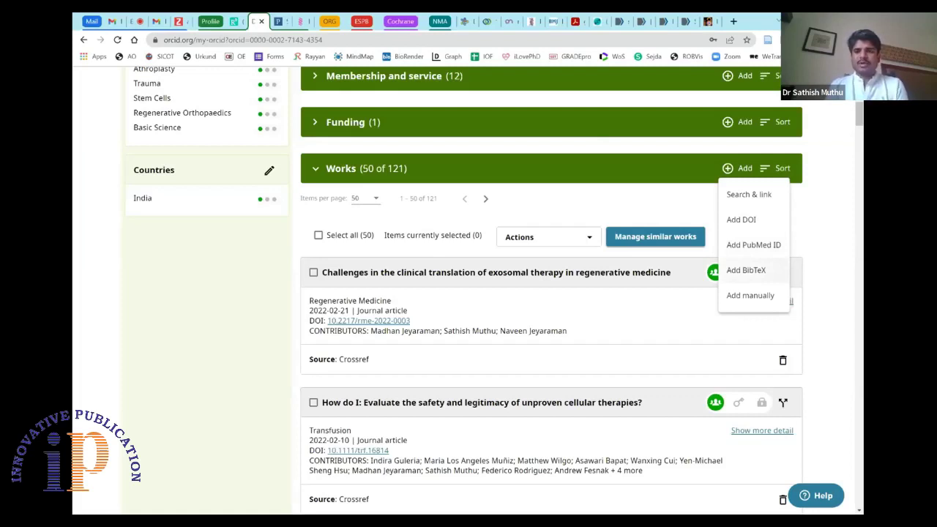
# - Switch to PubMed at pubmed.ncbi.nlm.nih.gov in a new browser tab and search for the researcher's full name
pyautogui.click(733, 21)
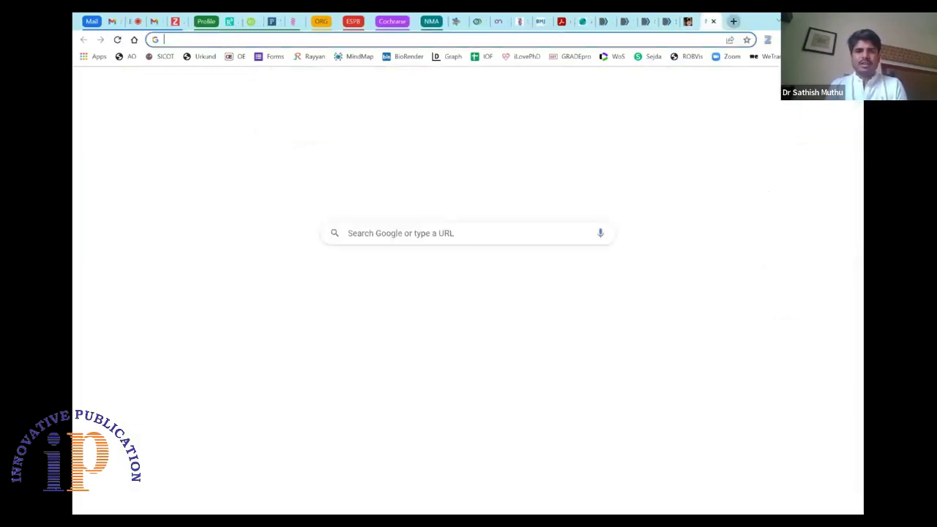
pyautogui.write('pubmed.ncbi.nlm.nih.gov')
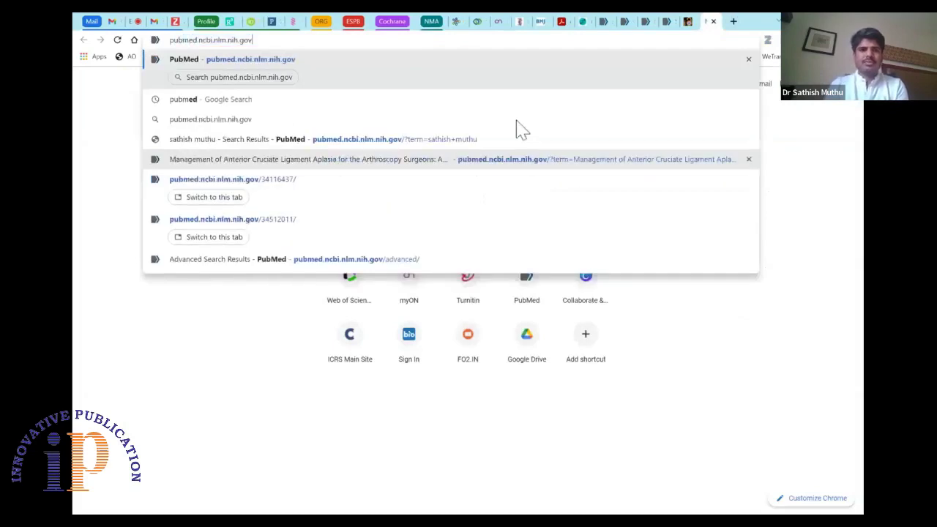
pyautogui.press('Return')
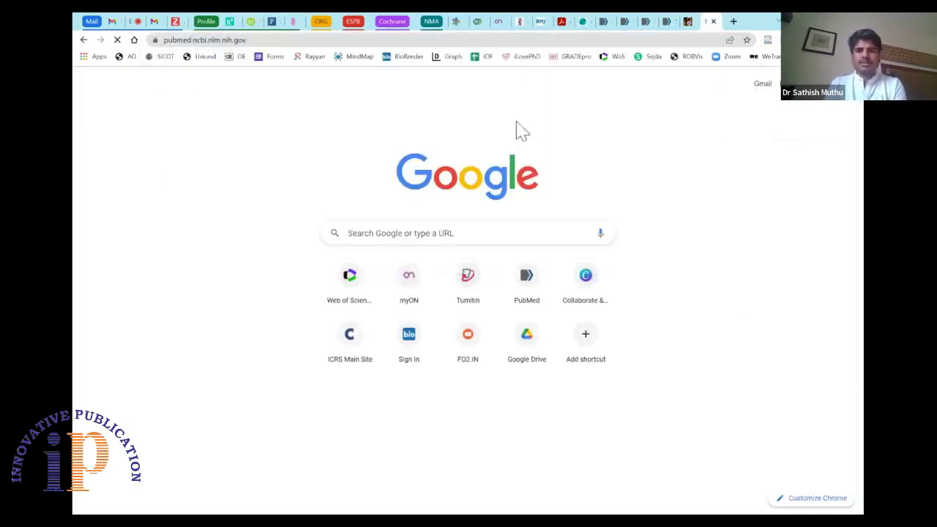
pyautogui.write('sa')
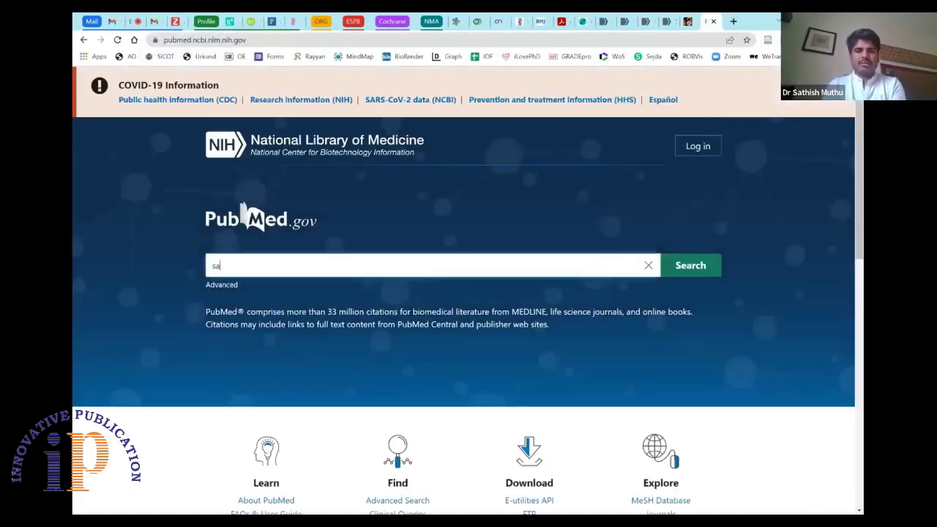
pyautogui.write('thish muthu')
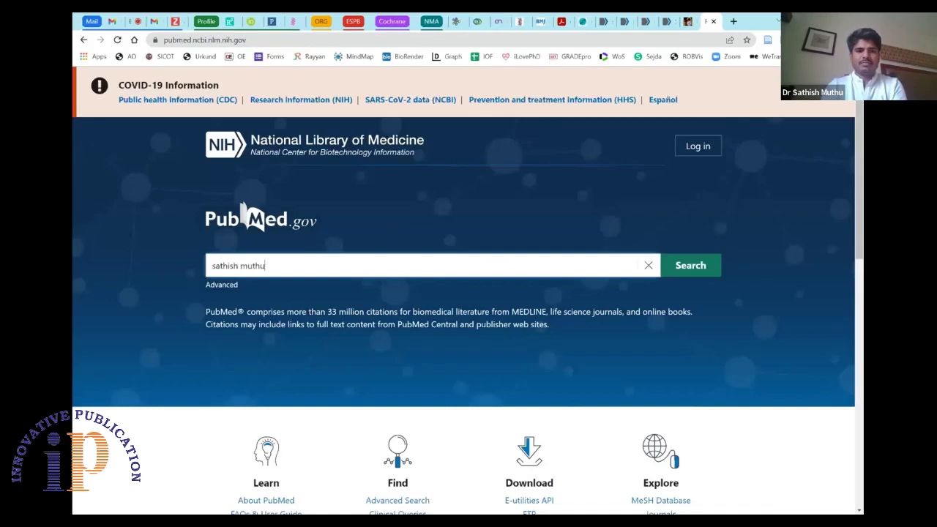
pyautogui.press('Return')
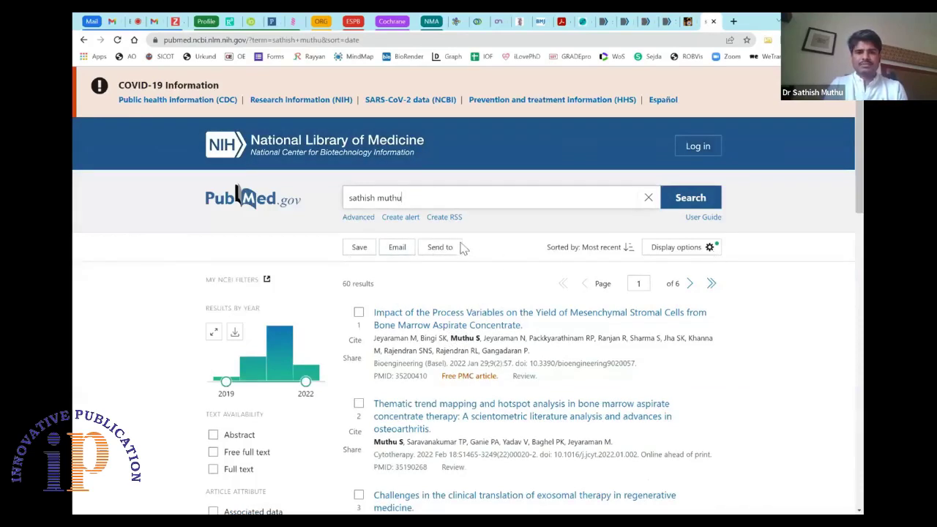
# - Save the citations from the search results to a file in PubMed format
pyautogui.click(359, 247)
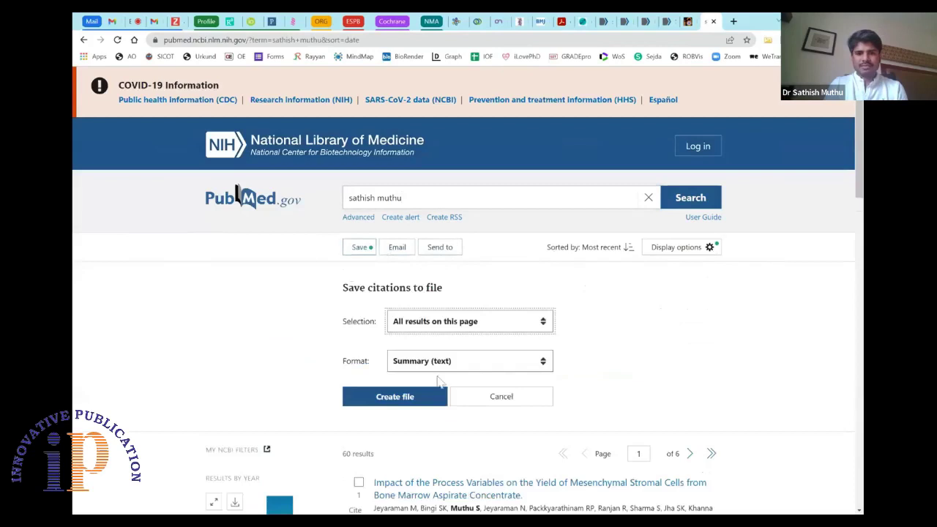
pyautogui.press('Tab')
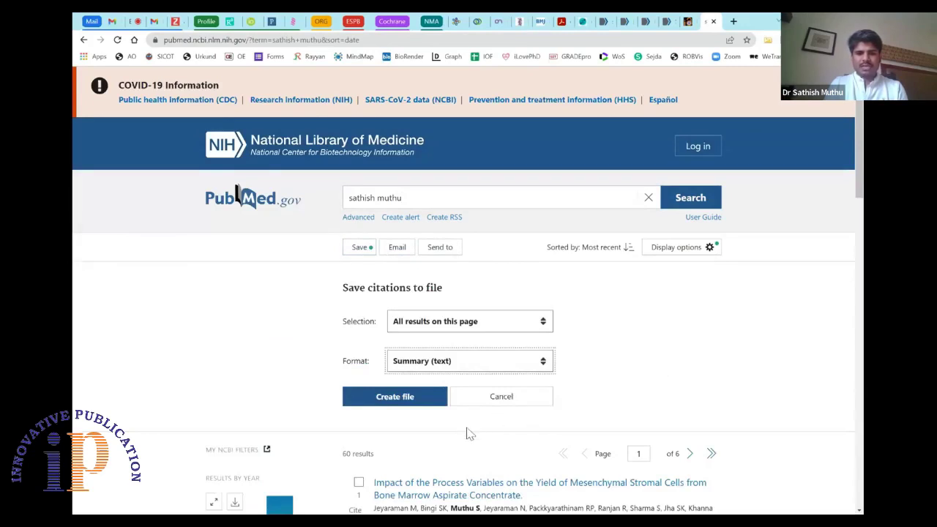
pyautogui.press('Down')
pyautogui.press('Down')
pyautogui.press('Down')
pyautogui.press('Down')
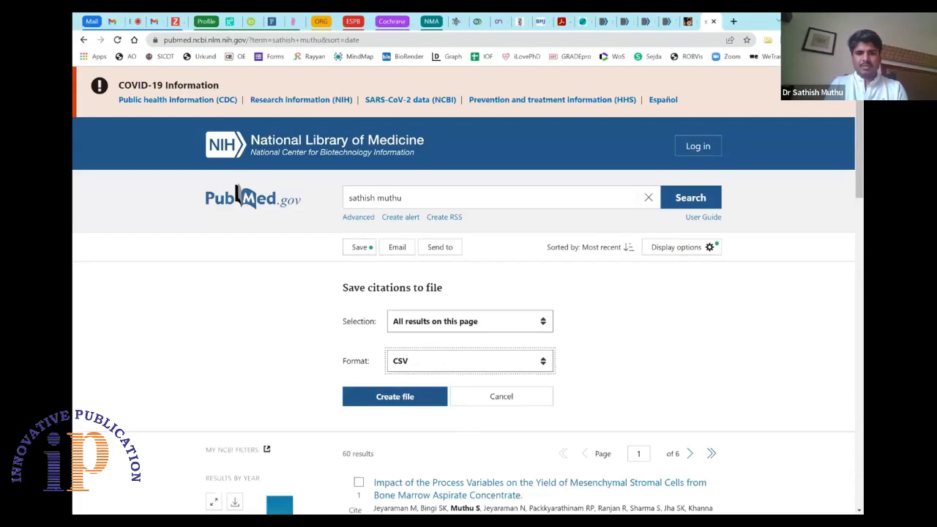
pyautogui.press('Up')
pyautogui.press('Up')
pyautogui.press('Up')
pyautogui.hotkey('shift', 'Tab')
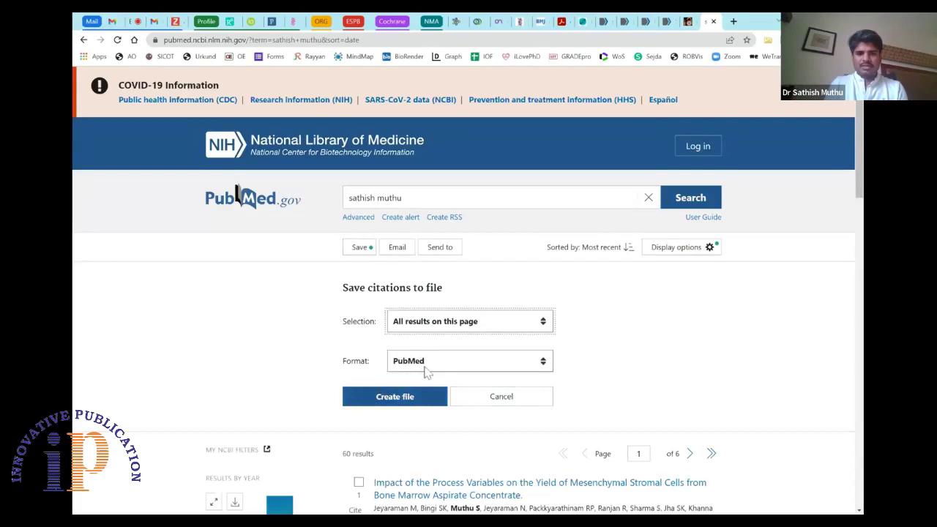
pyautogui.press('Down')
pyautogui.click(430, 401)
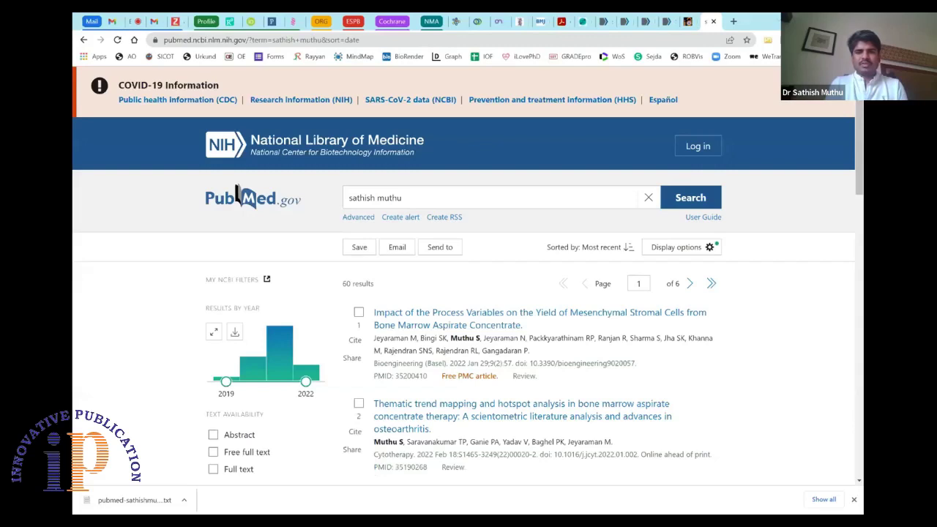
pyautogui.press('Tab')
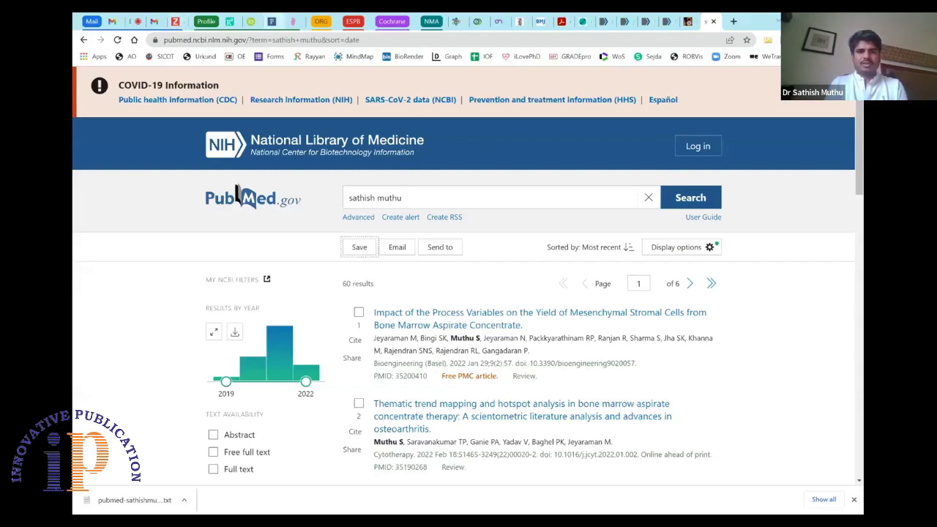
# - Switch back to the ORCID record, examine the BibTeX import dialog for works, and close it without choosing a file
pyautogui.click(251, 22)
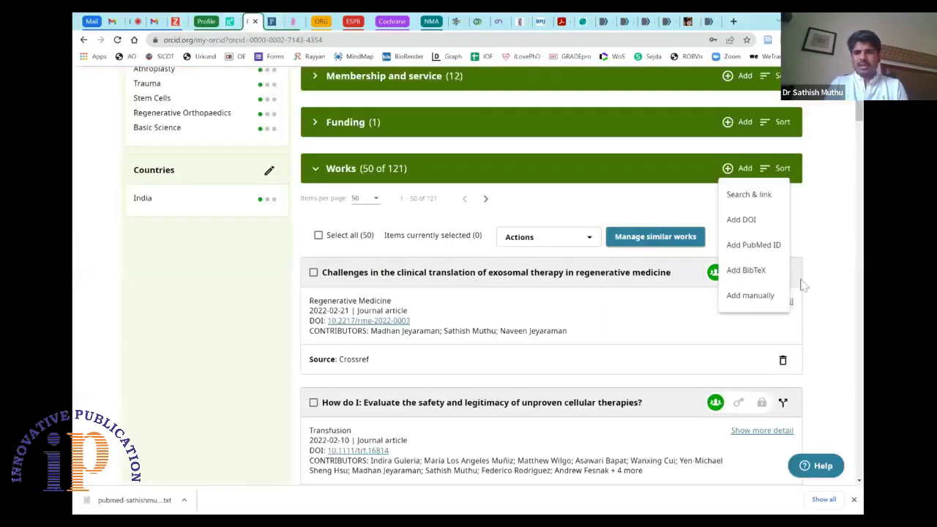
pyautogui.click(747, 270)
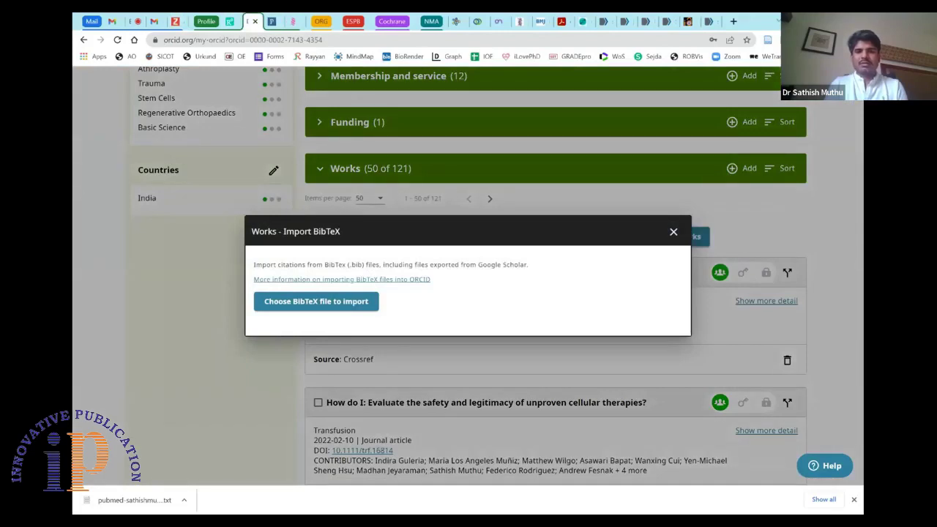
pyautogui.click(776, 227)
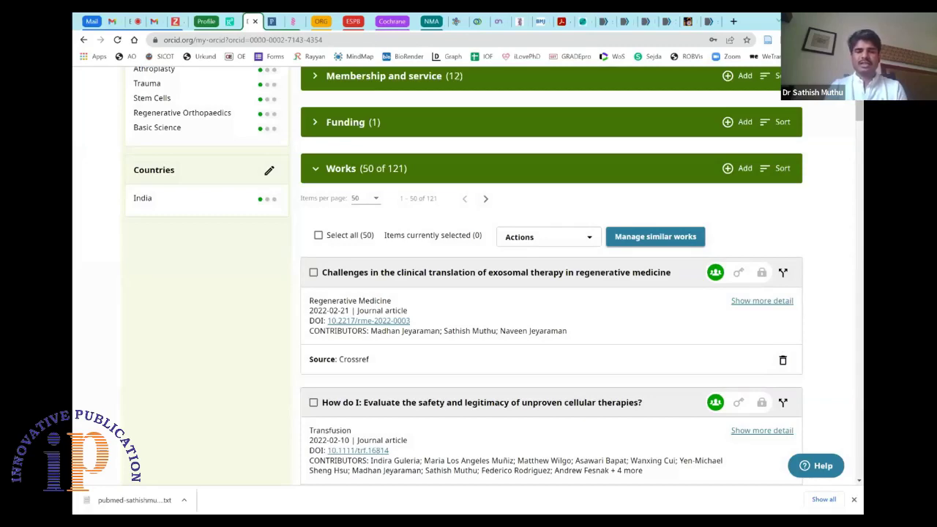
# - Collapse the Works section, expand the Peer review section, and look through its review activity by journal
pyautogui.scroll(-1, 551, 293)
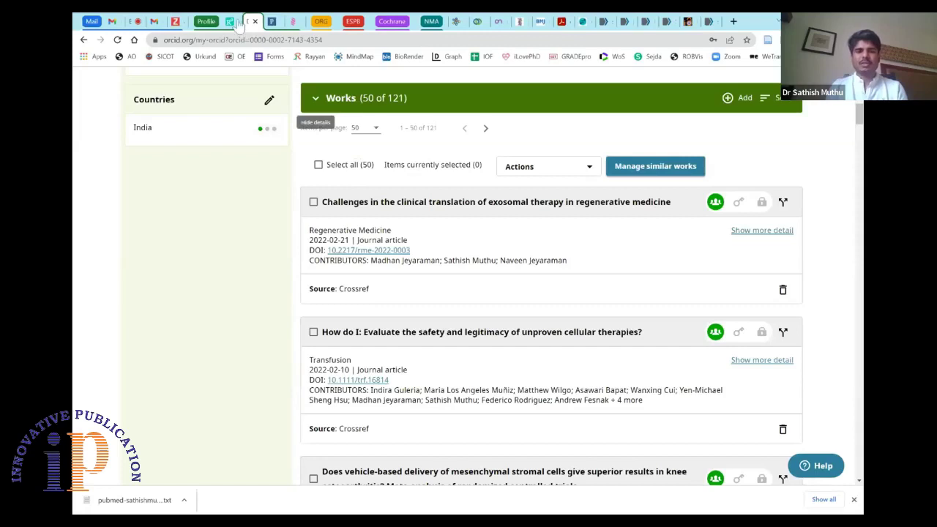
pyautogui.press('Return')
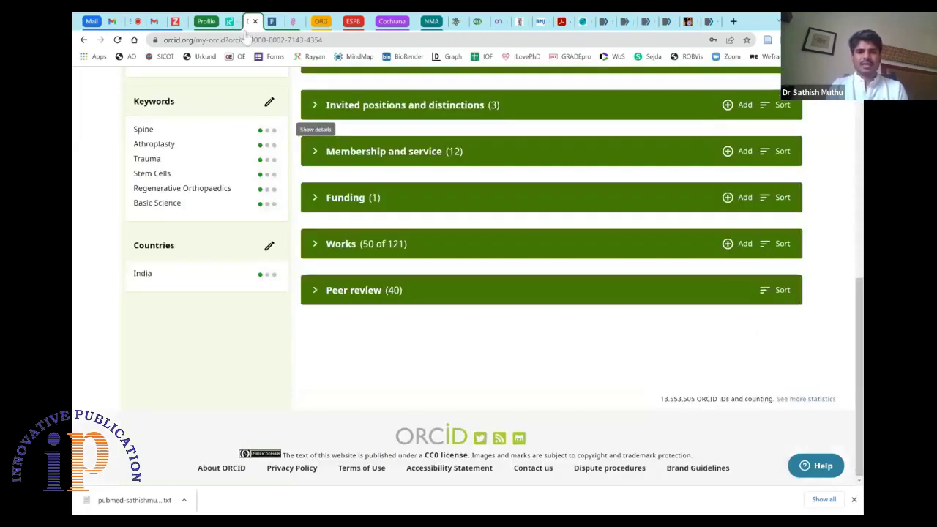
pyautogui.press('Tab')
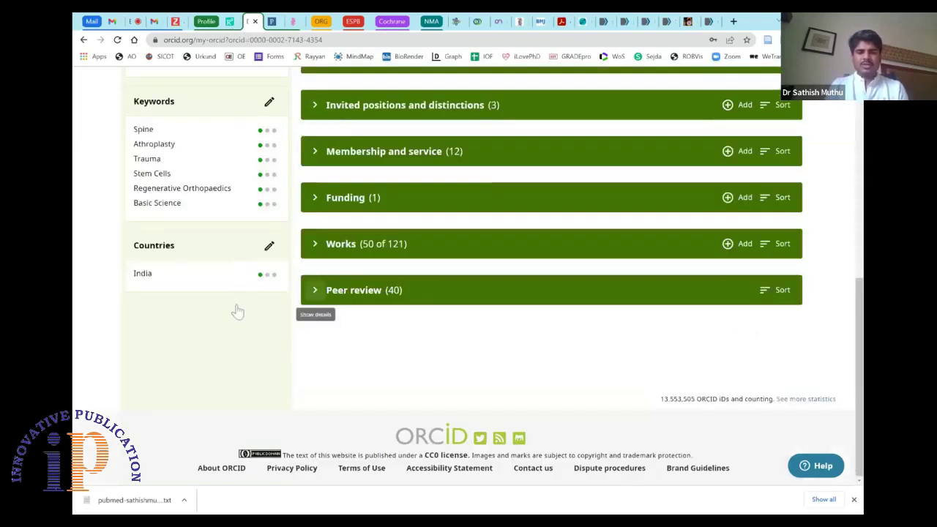
pyautogui.press('Return')
pyautogui.scroll(-2, 238, 312)
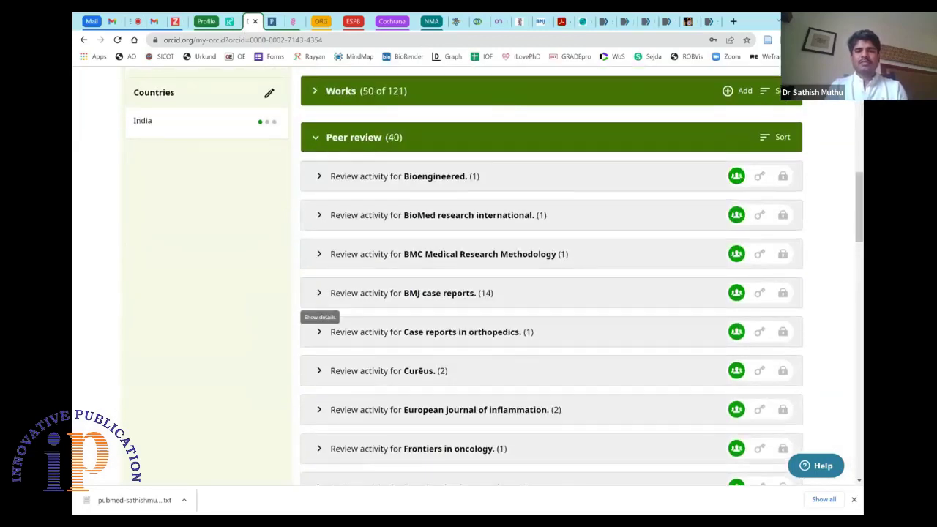
pyautogui.press('Tab')
pyautogui.press('Tab')
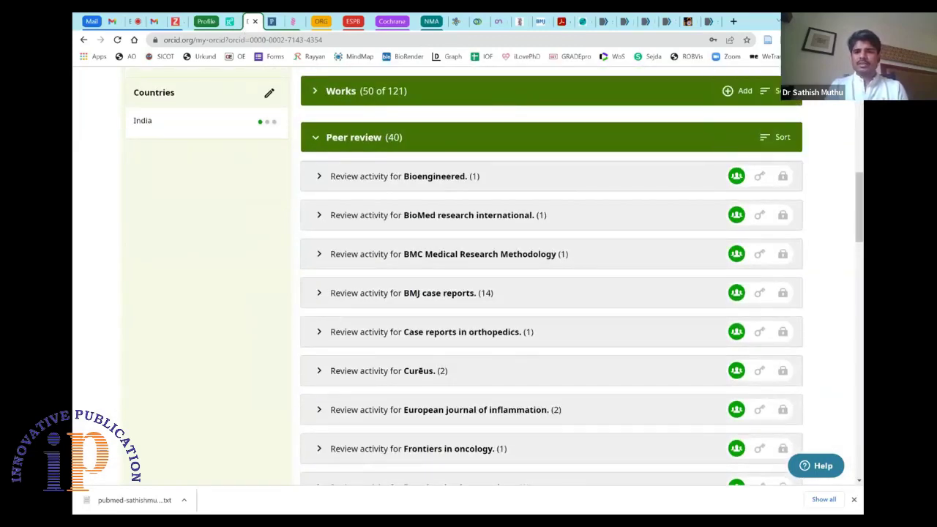
pyautogui.press('Tab')
pyautogui.press('Tab')
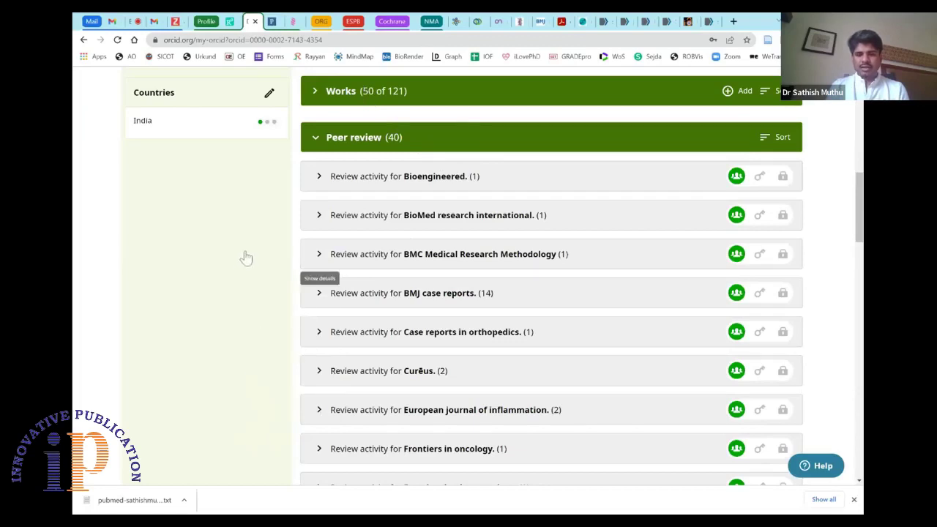
pyautogui.scroll(-2, 341, 405)
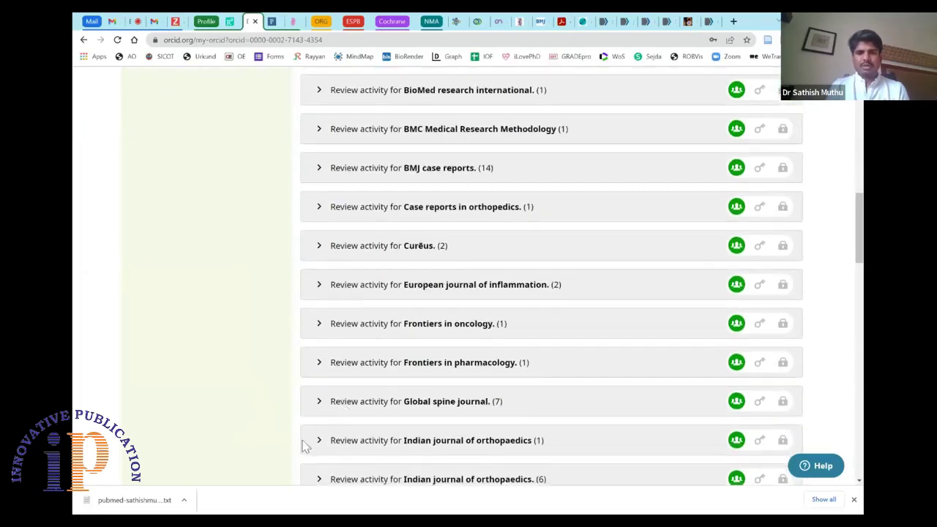
# - Expand the review activity for Global spine journal and examine its reviews, including the additional details of the 2022 review
pyautogui.click(319, 402)
pyautogui.scroll(-2, 319, 402)
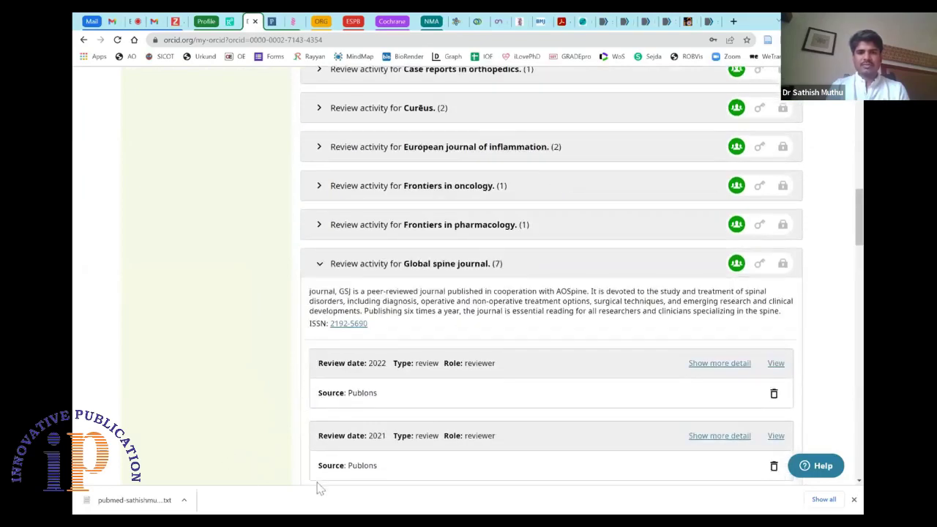
pyautogui.scroll(-2, 317, 486)
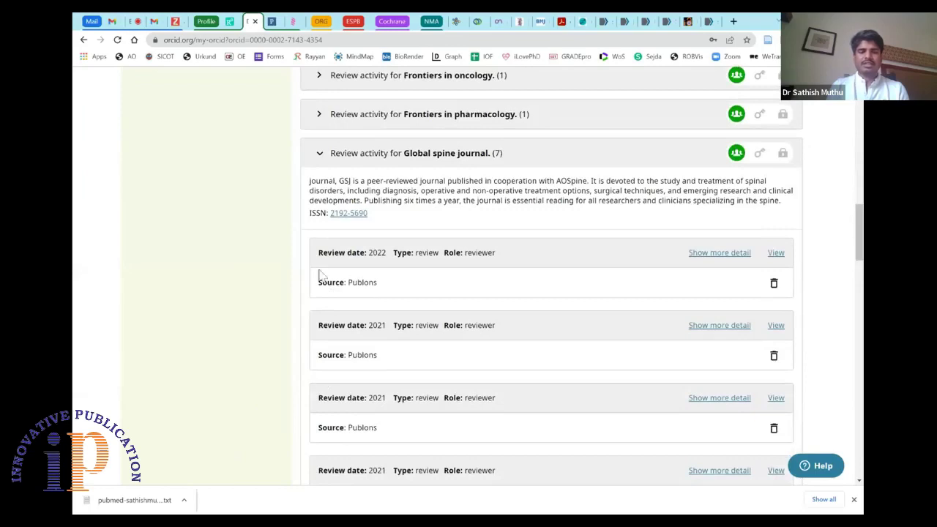
pyautogui.scroll(1, 318, 272)
pyautogui.scroll(1, 317, 273)
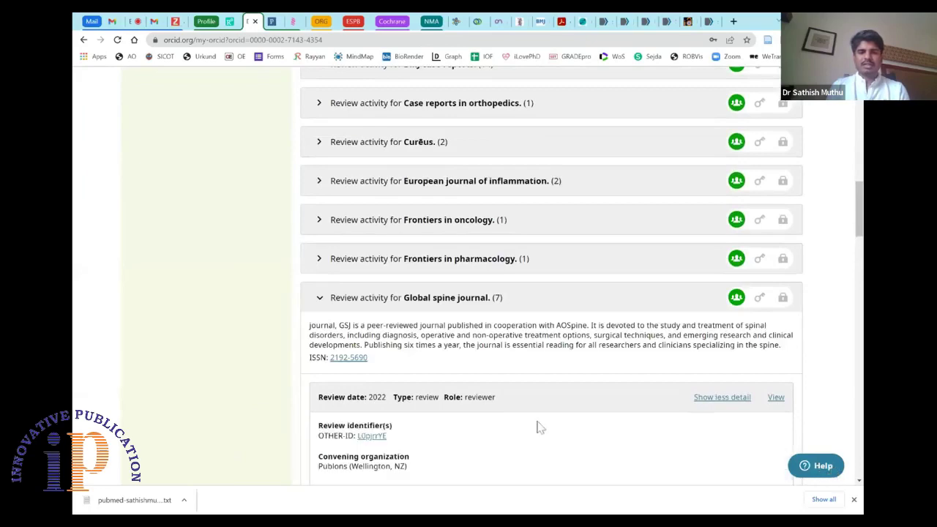
pyautogui.scroll(-3, 537, 418)
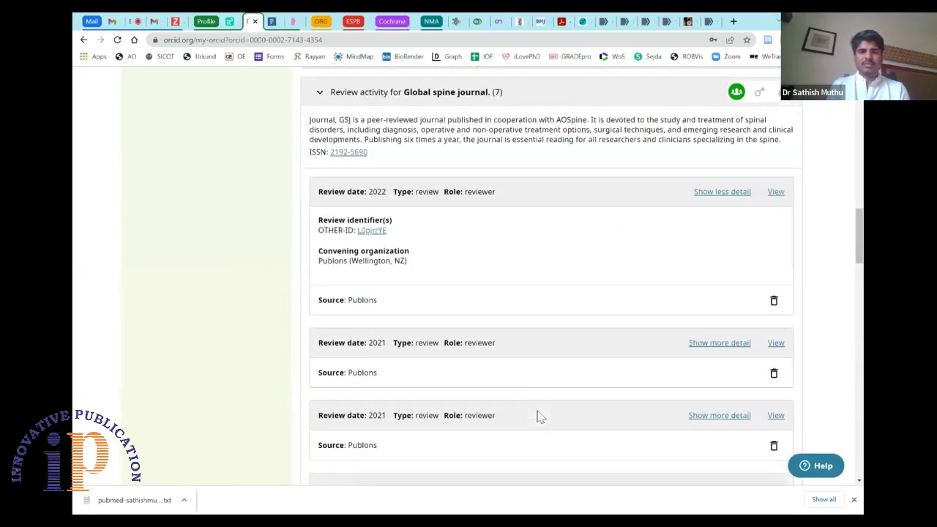
pyautogui.scroll(1, 381, 242)
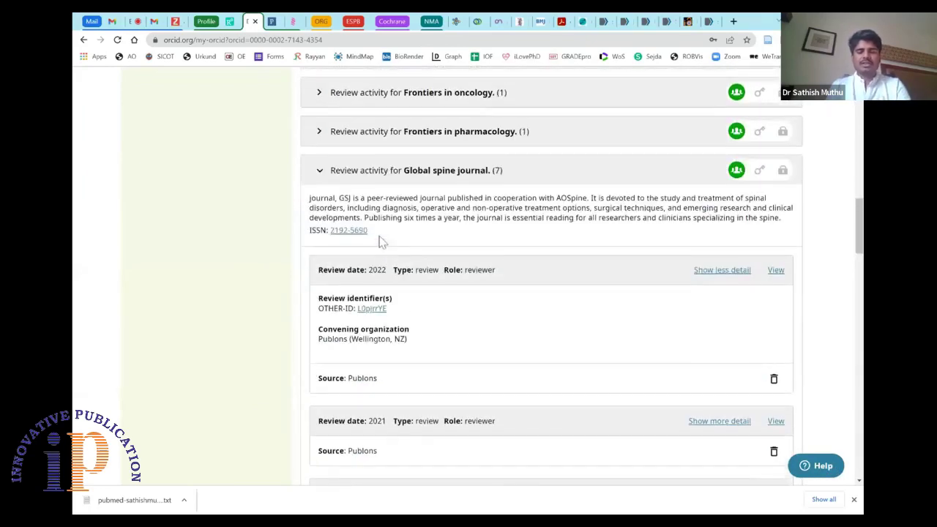
pyautogui.scroll(1, 381, 241)
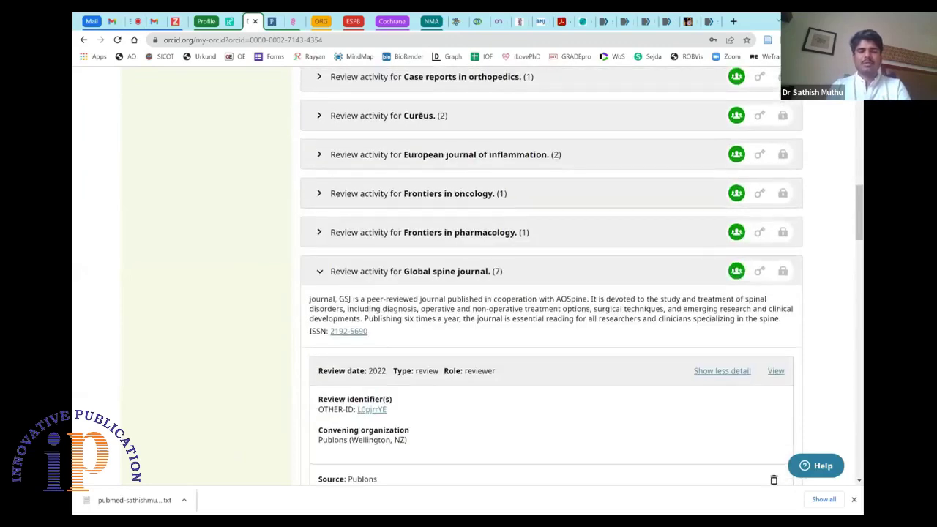
# - Collapse the Peer review section and return past the other activities to the Names section at the start of the record
pyautogui.scroll(1, 381, 242)
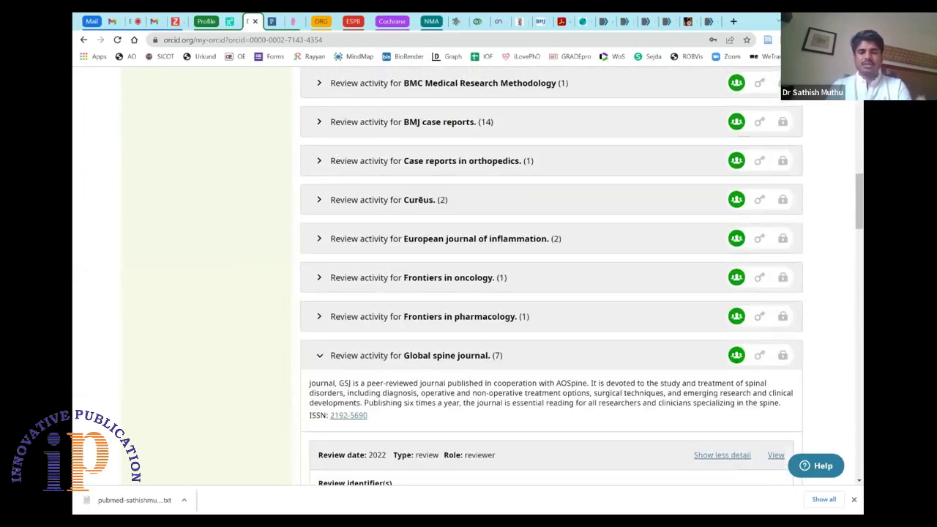
pyautogui.scroll(1, 552, 277)
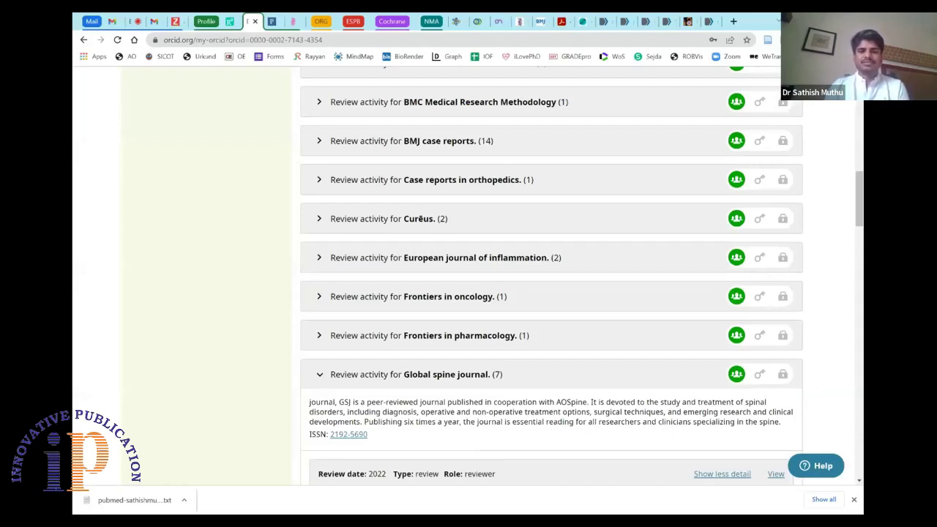
pyautogui.scroll(2, 551, 278)
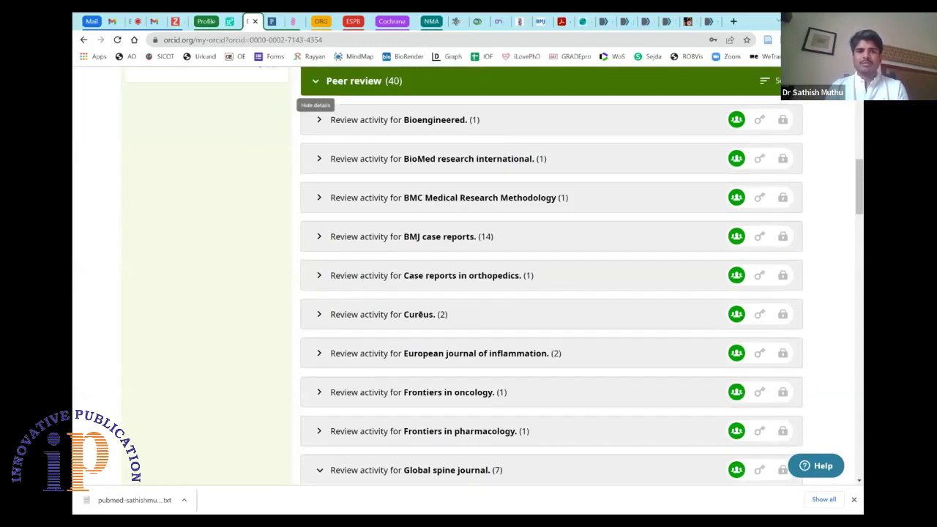
pyautogui.click(316, 81)
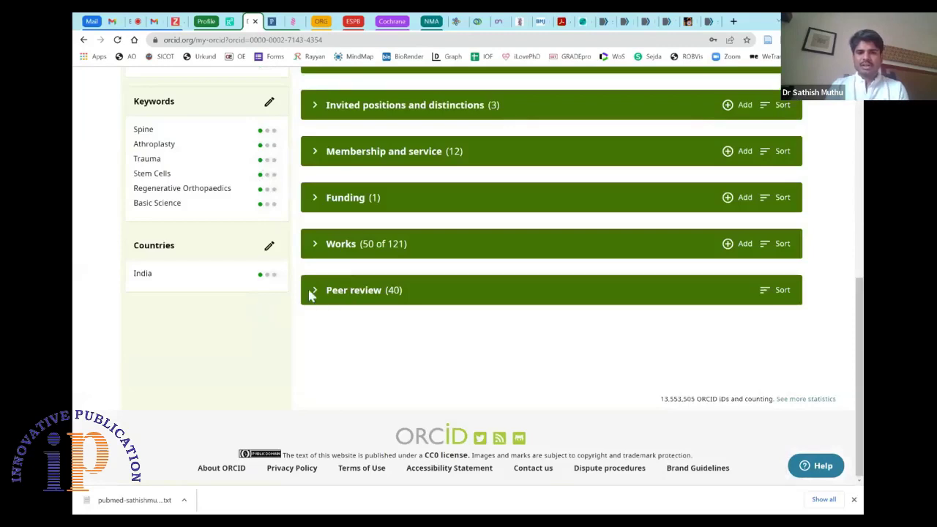
pyautogui.scroll(2, 288, 335)
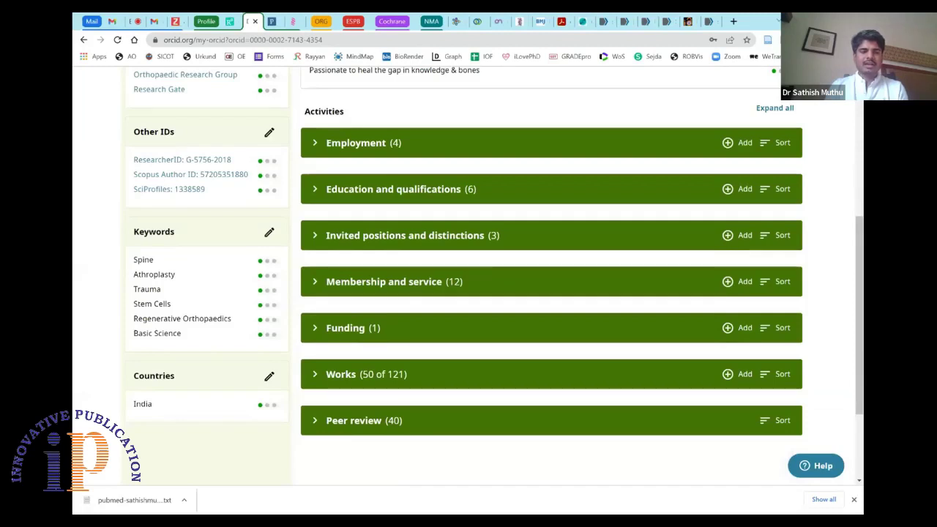
pyautogui.scroll(2, 551, 278)
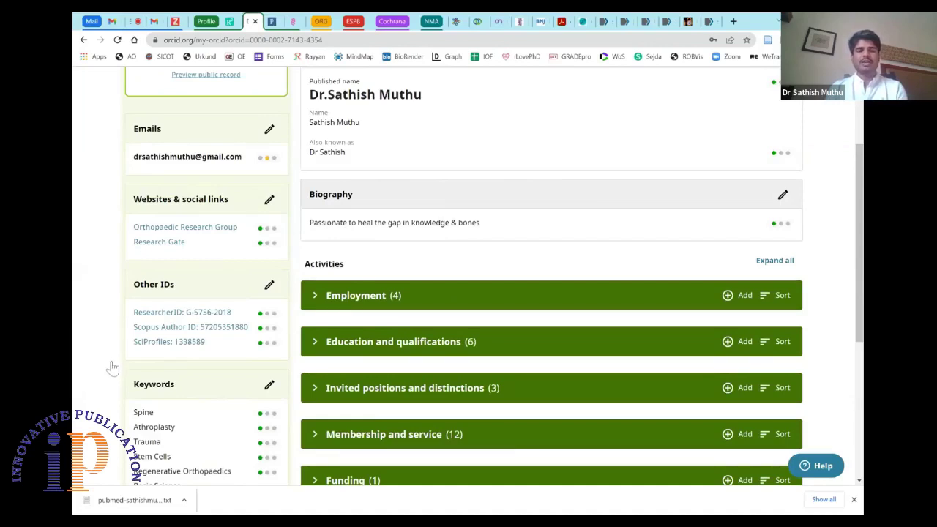
pyautogui.scroll(3, 380, 178)
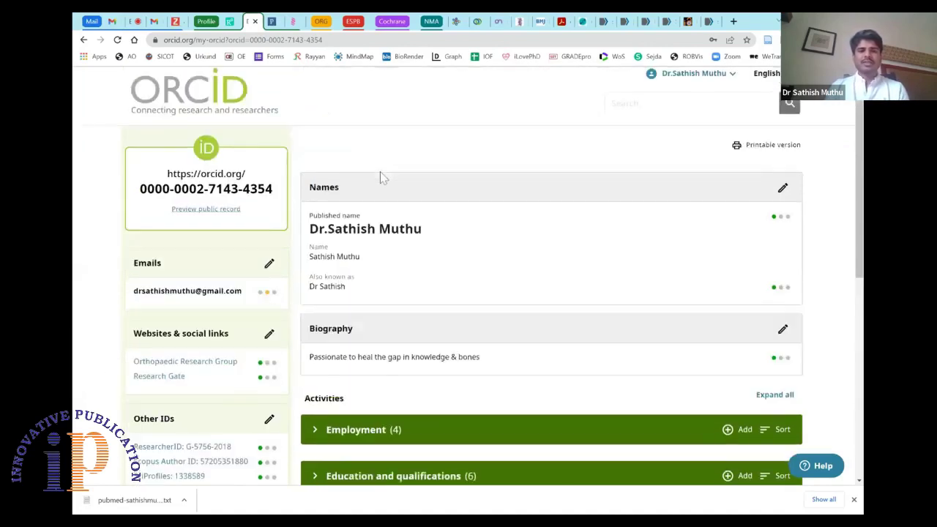
# - Look over the ORCID record's biography and activity sections and switch to the Zoom meeting page
pyautogui.scroll(-2, 380, 178)
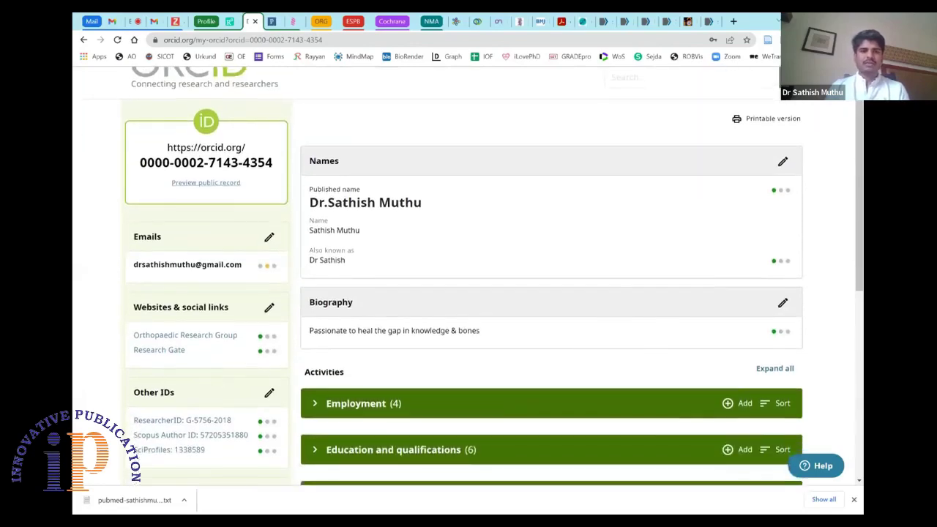
pyautogui.scroll(-2, 468, 278)
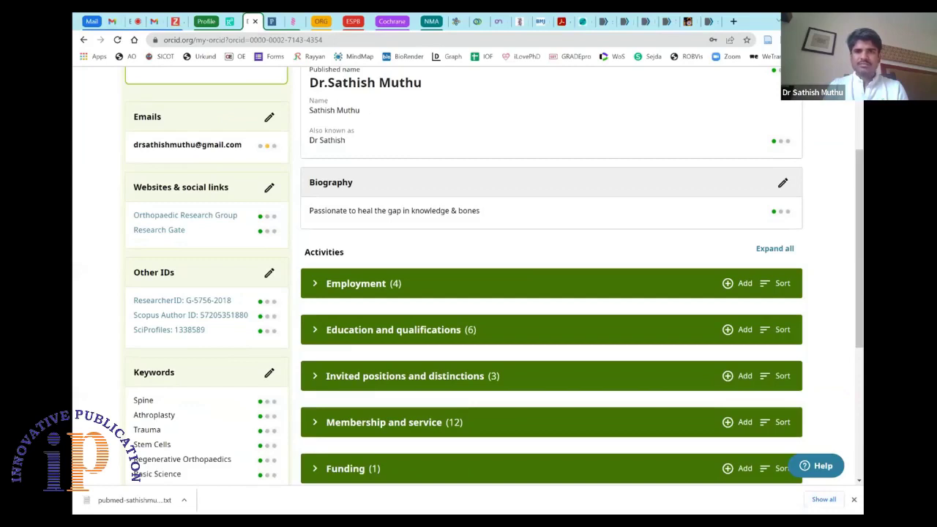
pyautogui.click(131, 21)
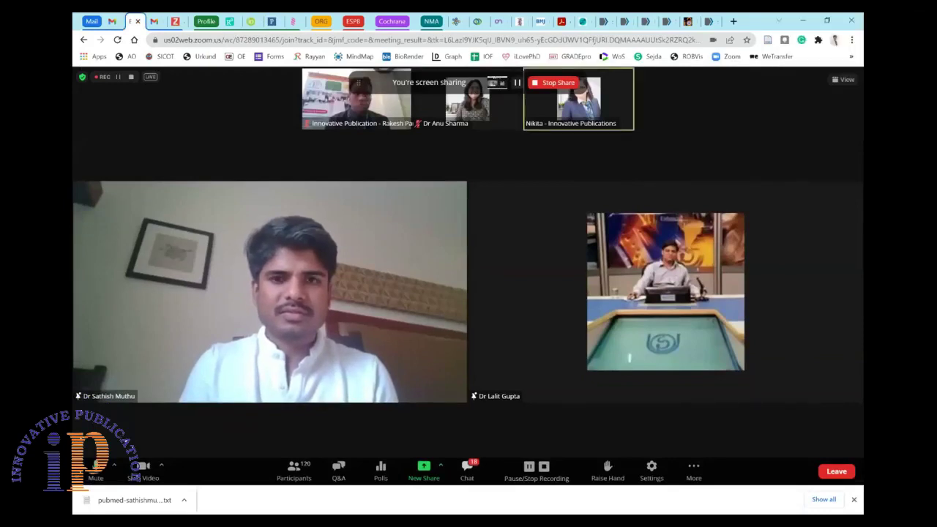
pyautogui.moveTo(427, 357)
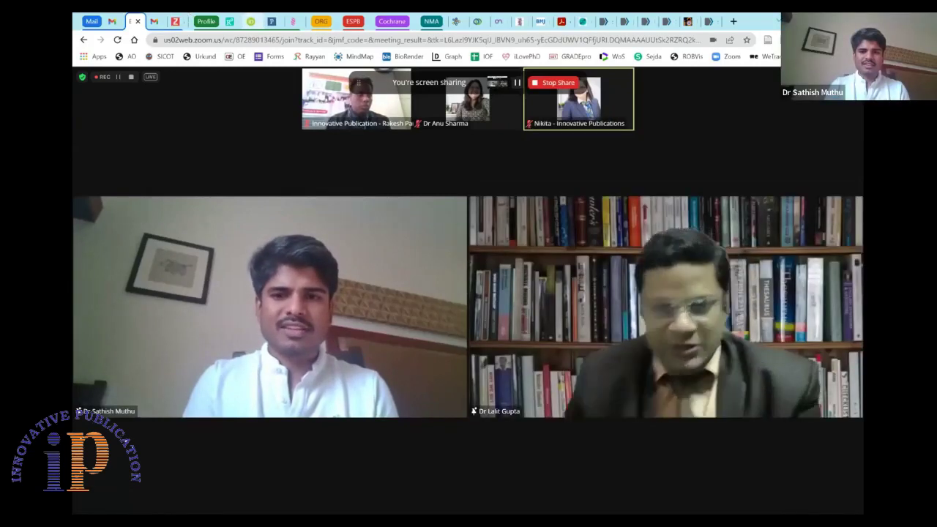
# - Switch to the Publons researcher profile and shorten its web address to open the general Publons researcher page
pyautogui.hotkey('ctrl', 'Tab')
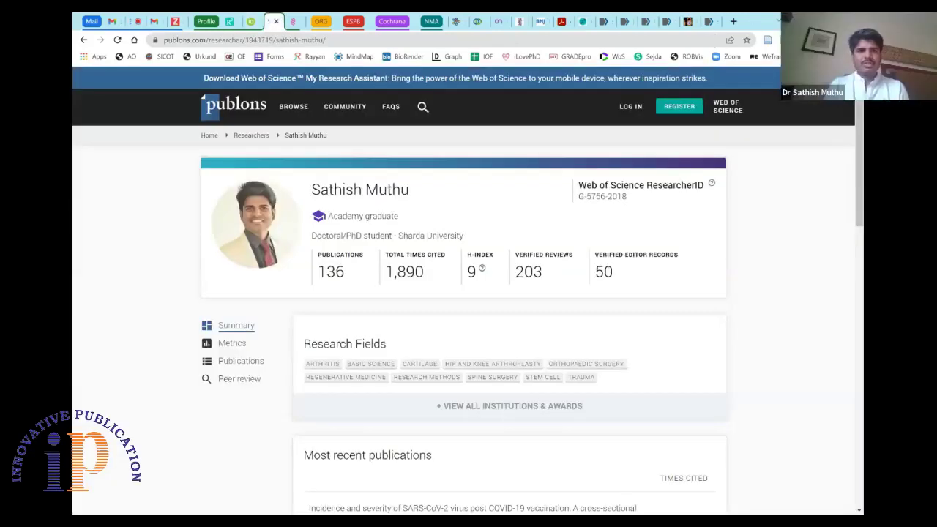
pyautogui.hotkey('ctrl', 'l')
pyautogui.press('End')
pyautogui.press('BackSpace')
pyautogui.press('BackSpace')
pyautogui.press('BackSpace')
pyautogui.press('BackSpace')
pyautogui.press('BackSpace')
pyautogui.press('BackSpace')
pyautogui.press('BackSpace')
pyautogui.press('BackSpace')
pyautogui.press('BackSpace')
pyautogui.press('BackSpace')
pyautogui.press('BackSpace')
pyautogui.press('BackSpace')
pyautogui.press('BackSpace')
pyautogui.press('BackSpace')
pyautogui.press('BackSpace')
pyautogui.press('BackSpace')
pyautogui.press('BackSpace')
pyautogui.press('BackSpace')
pyautogui.press('BackSpace')
pyautogui.press('BackSpace')
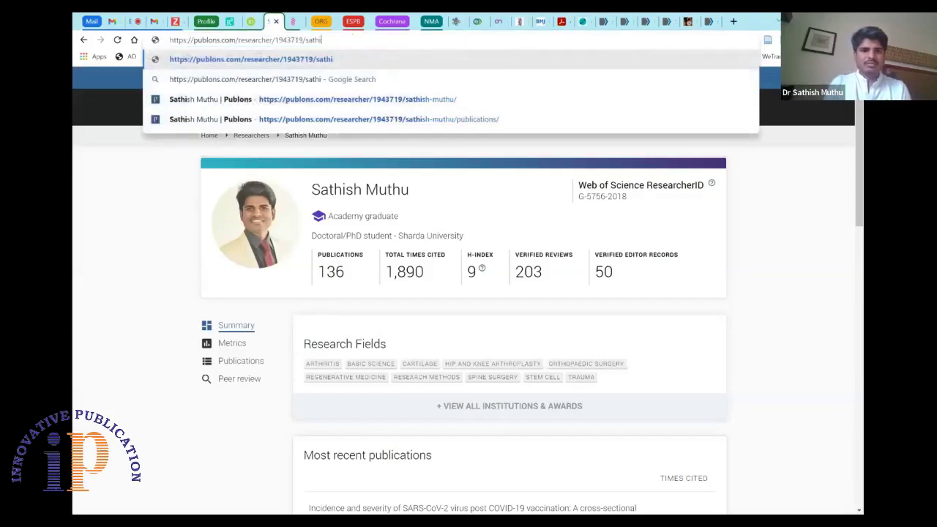
pyautogui.press('Return')
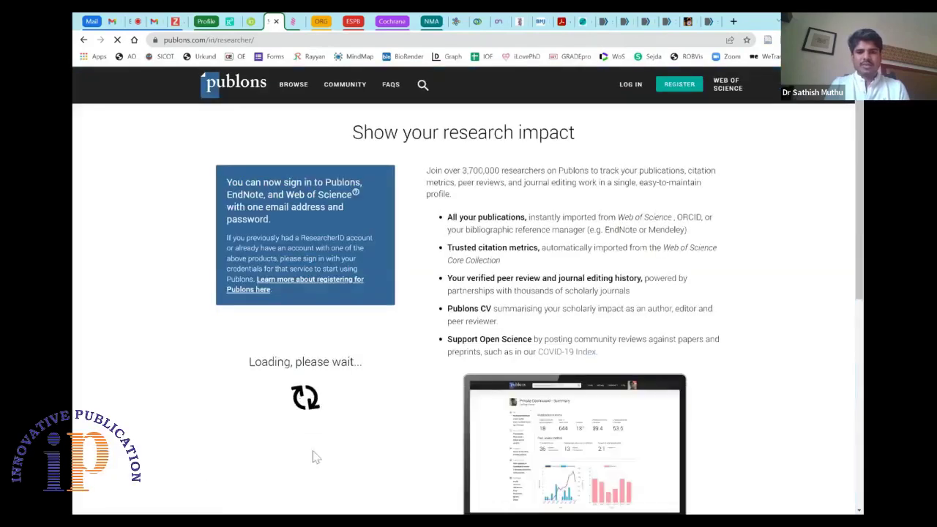
# - Examine the Publons registration form, including its required fields, alternative registration accounts and sign-in option
pyautogui.scroll(-1, 350, 384)
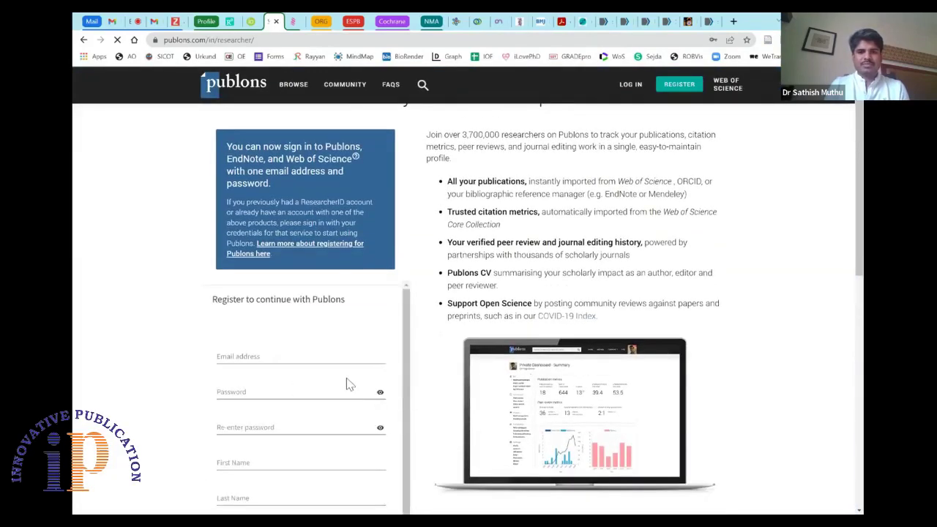
pyautogui.scroll(-2, 350, 385)
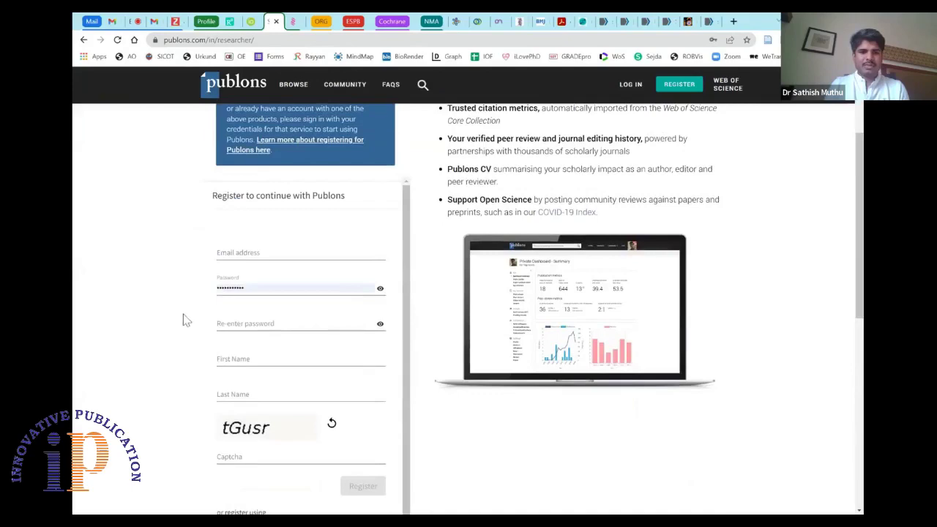
pyautogui.scroll(-1, 301, 344)
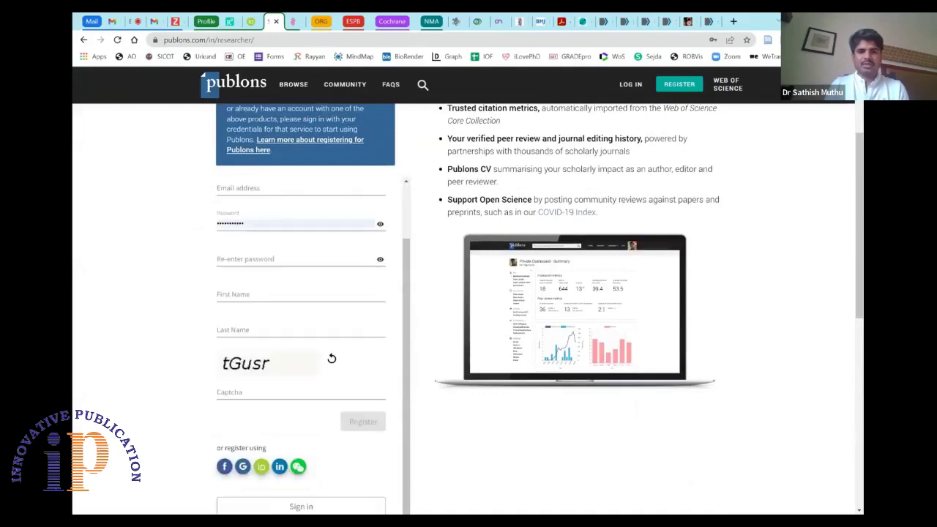
pyautogui.scroll(-2, 540, 309)
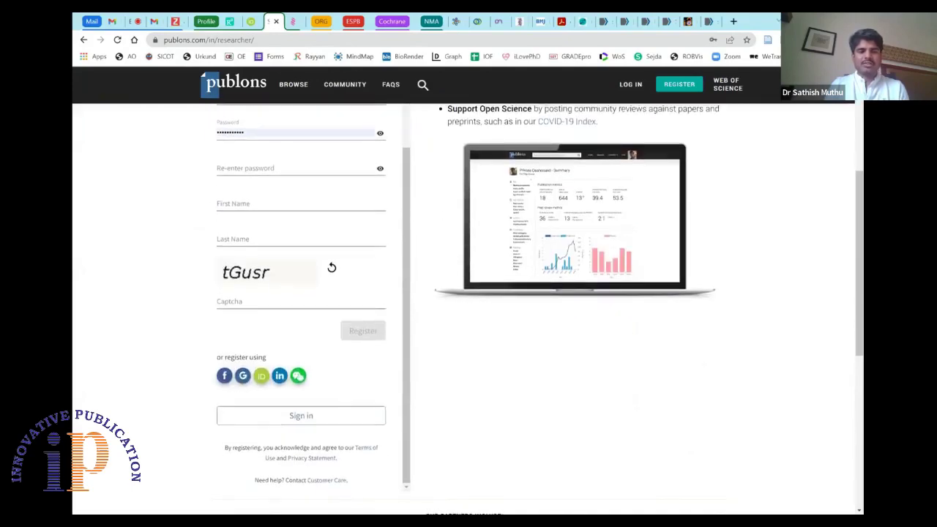
pyautogui.scroll(2, 540, 309)
pyautogui.scroll(1, 301, 359)
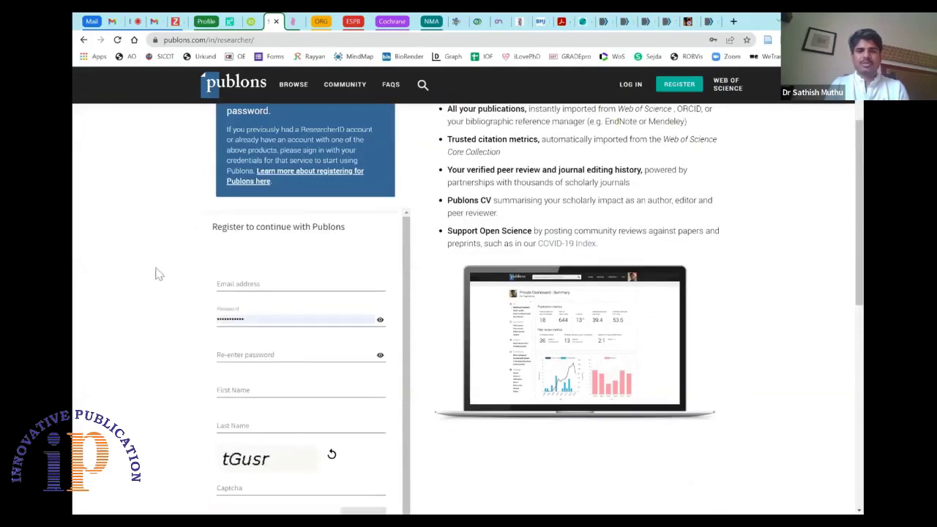
pyautogui.scroll(2, 540, 309)
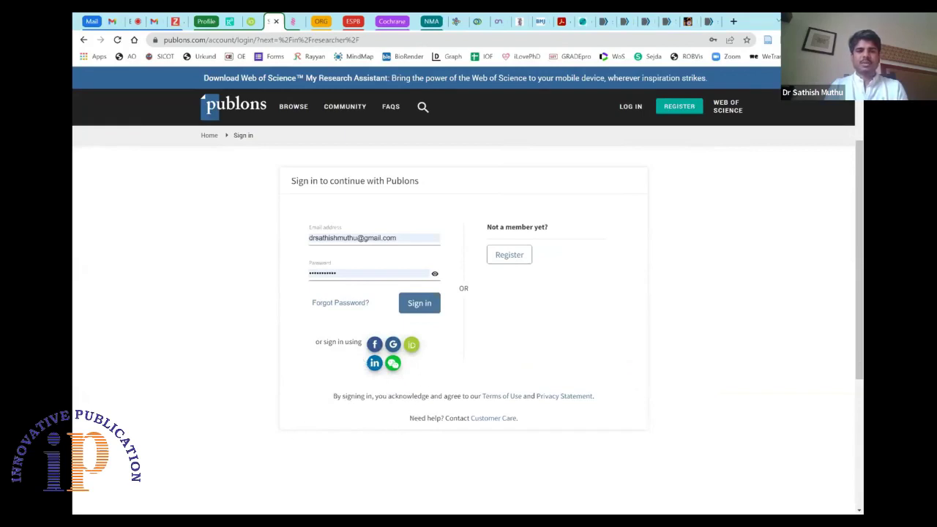
# - Sign in to Publons with the prefilled account credentials and look at the private dashboard summary
pyautogui.click(414, 303)
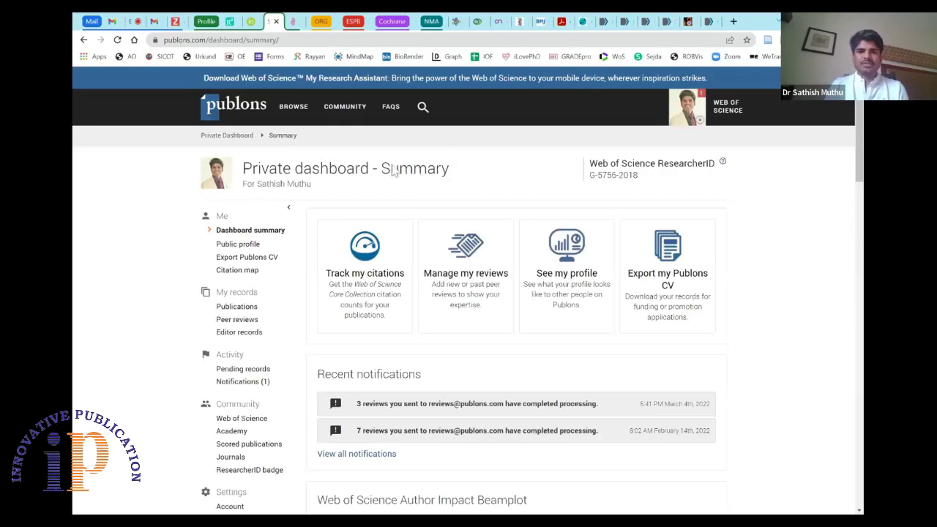
pyautogui.scroll(-1, 392, 170)
pyautogui.scroll(1, 391, 170)
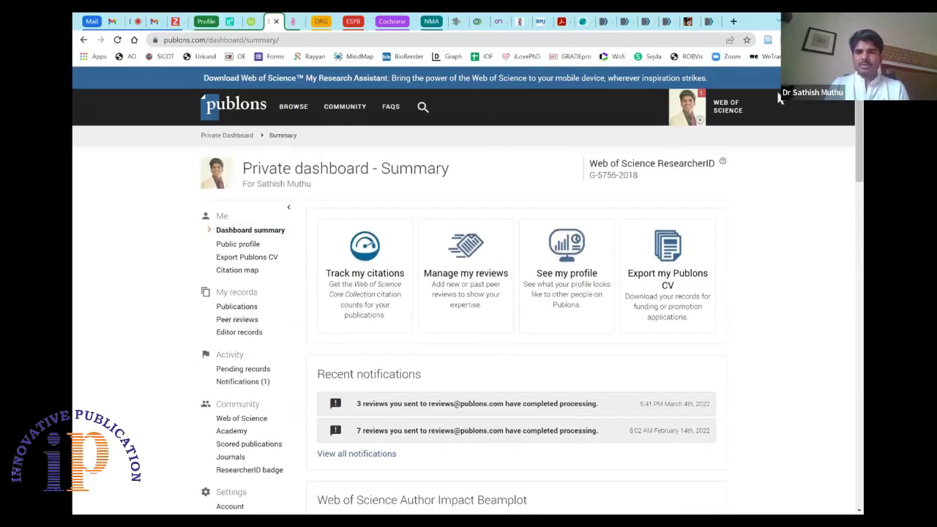
# - Open the account's public profile and look through its research fields, most recent publications and peer review summary
pyautogui.click(687, 108)
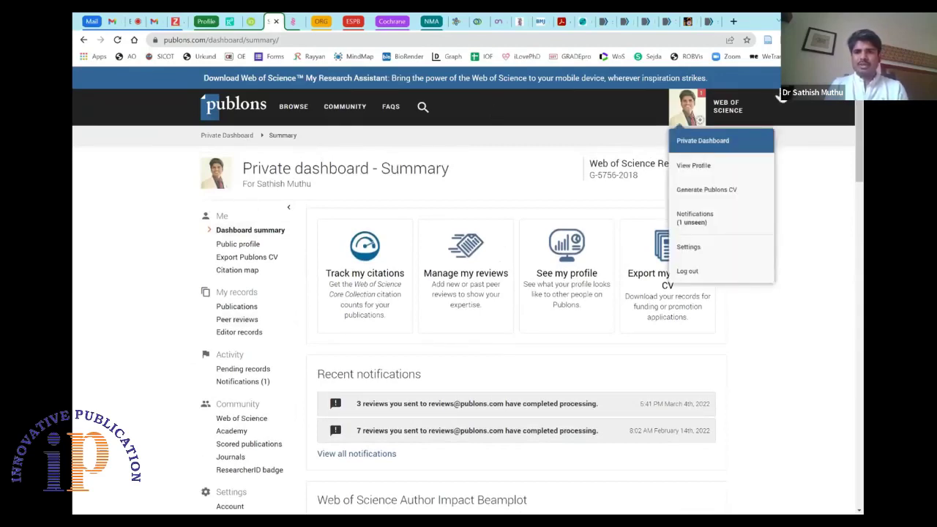
pyautogui.press('Down')
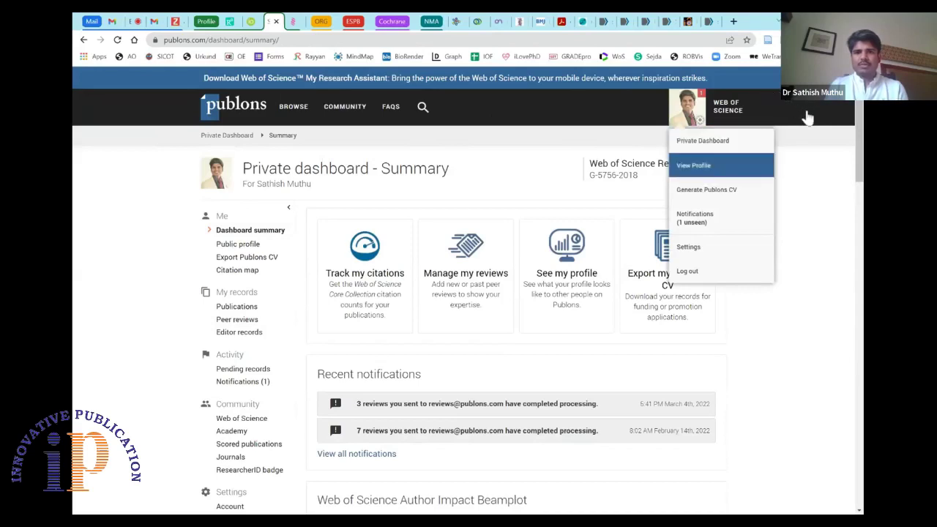
pyautogui.press('Return')
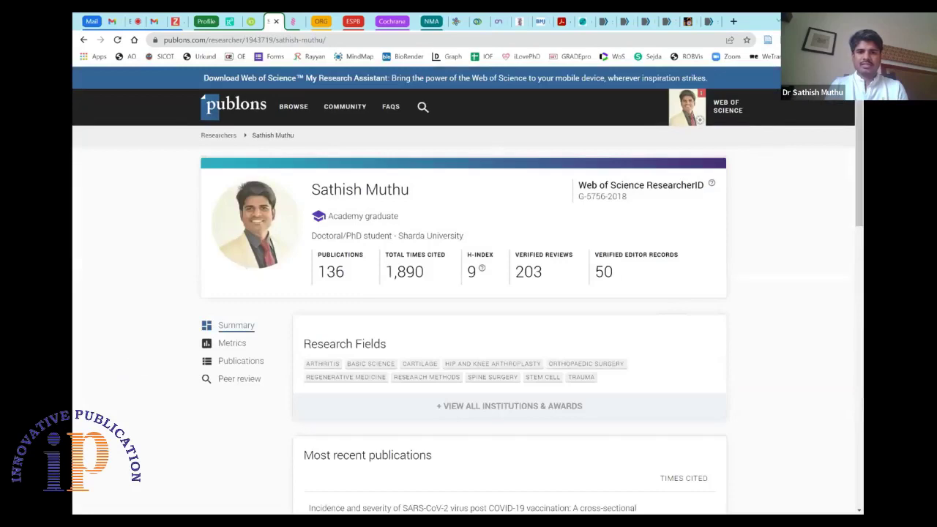
pyautogui.scroll(-2, 104, 392)
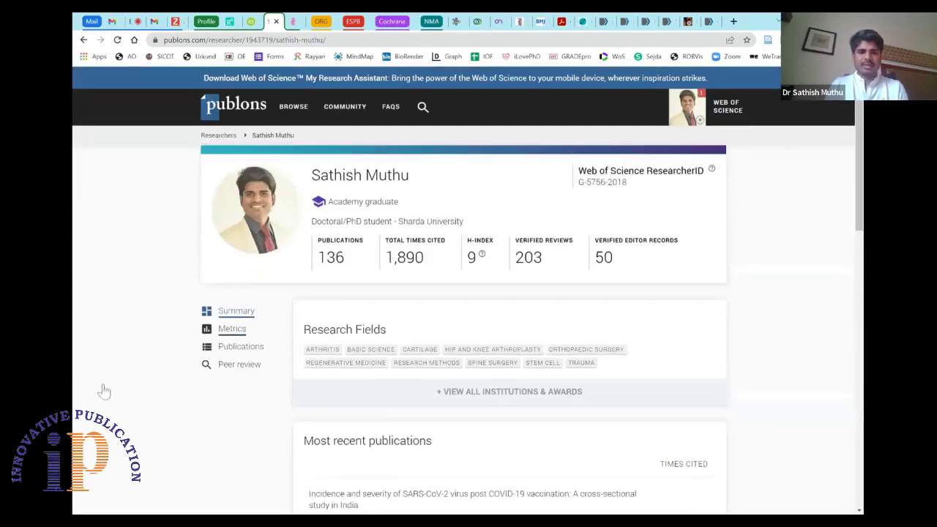
pyautogui.scroll(-1, 104, 392)
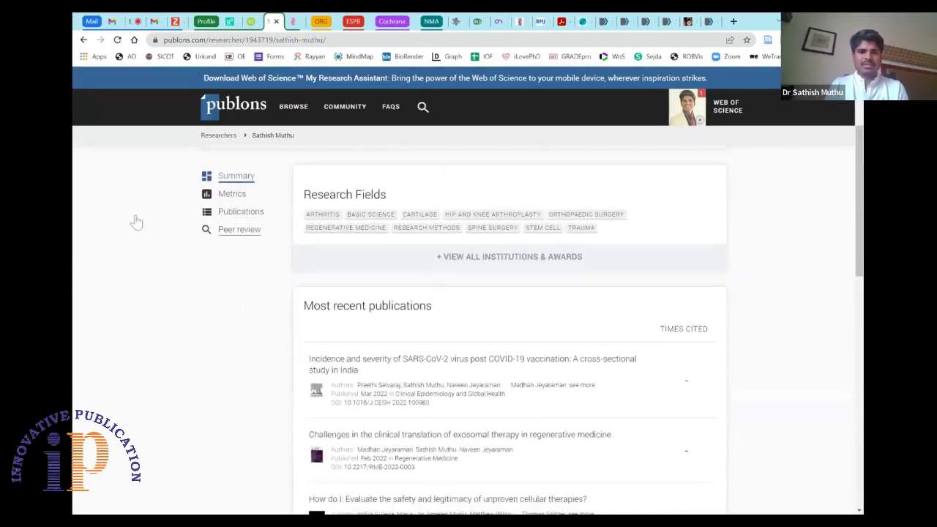
pyautogui.scroll(-8, 136, 226)
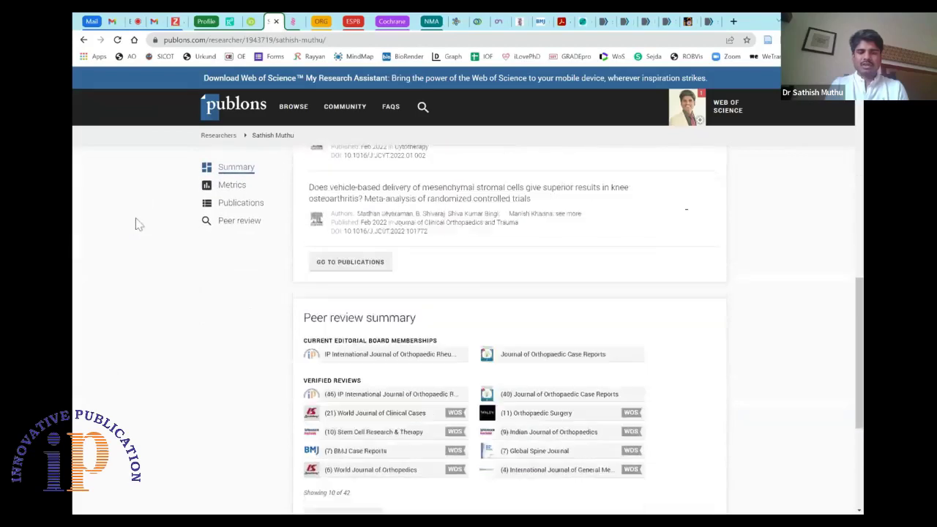
pyautogui.scroll(-1, 136, 223)
pyautogui.scroll(1, 136, 224)
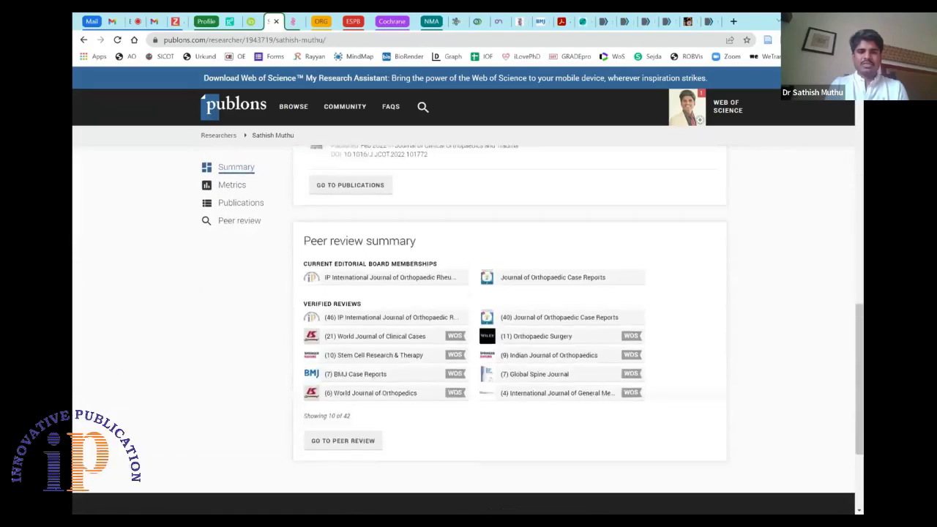
pyautogui.scroll(12, 510, 330)
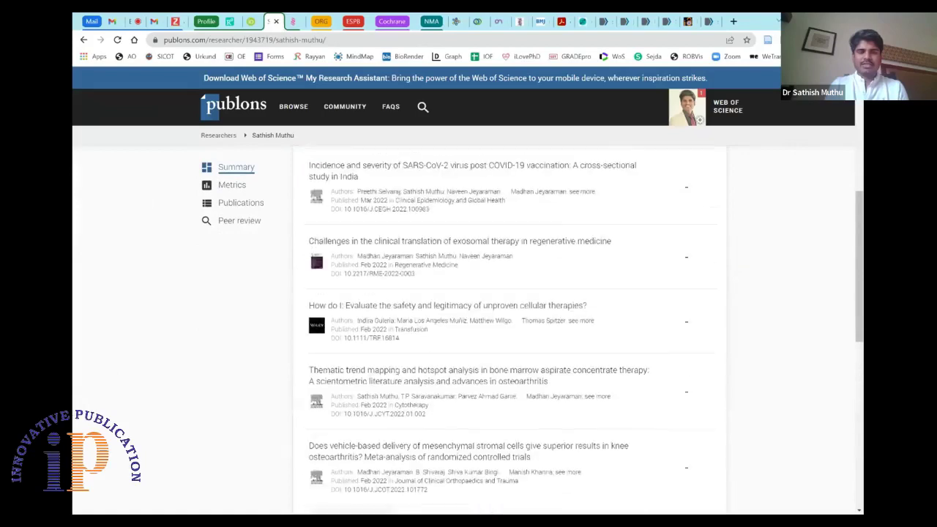
pyautogui.scroll(3, 510, 330)
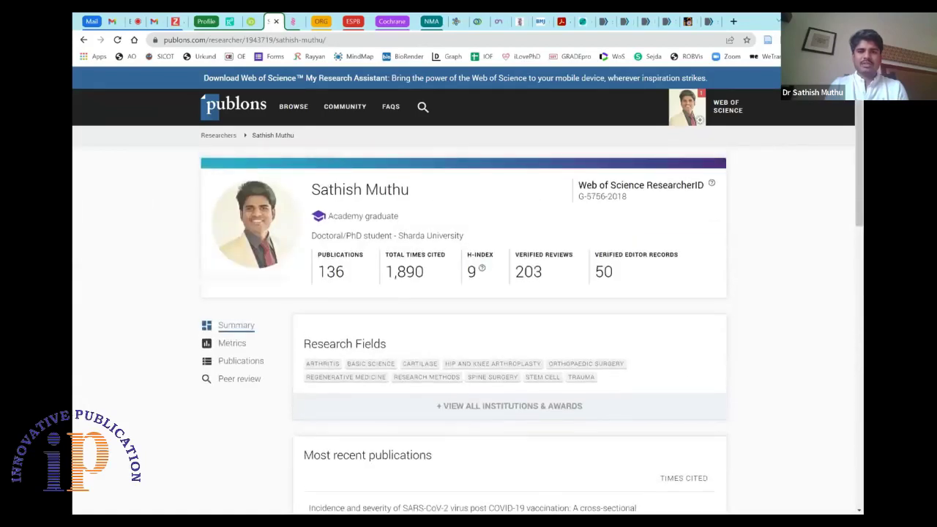
# - Return to the private dashboard, look over its summary, and check the public profile from there before going back
pyautogui.click(699, 120)
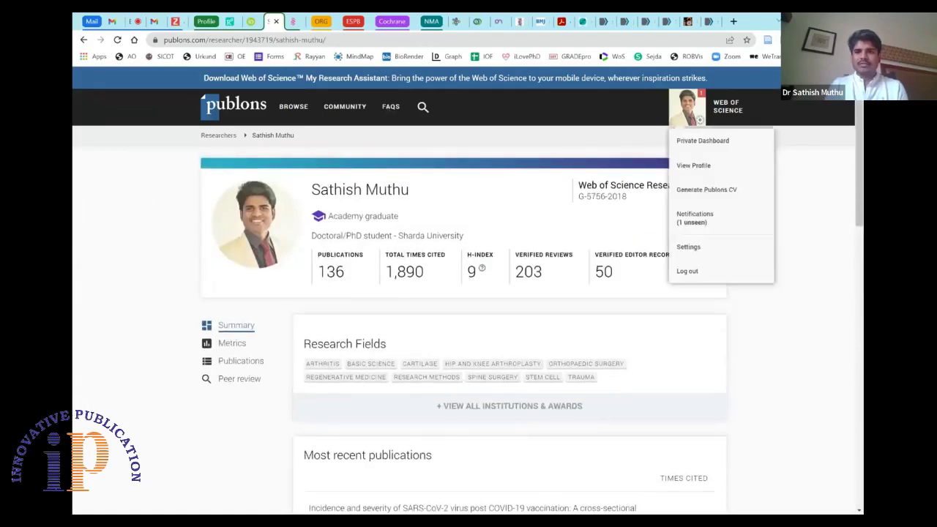
pyautogui.click(703, 140)
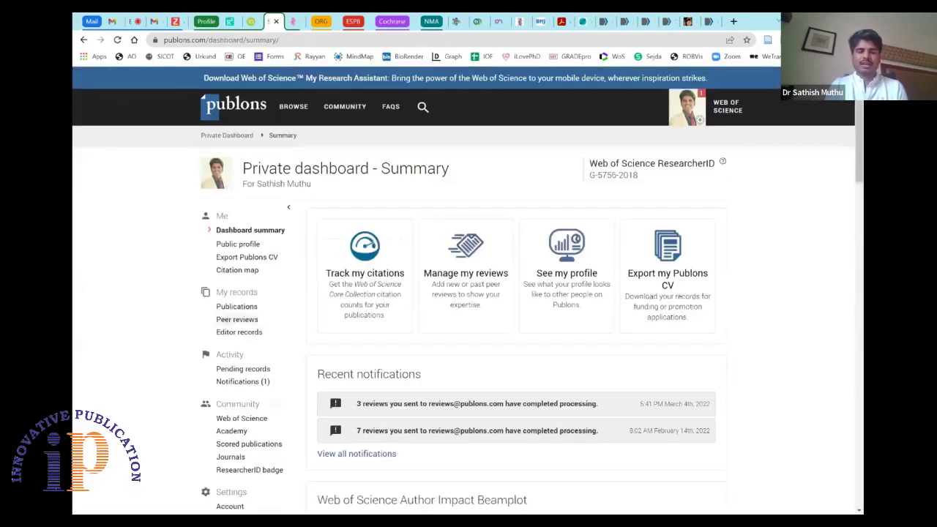
pyautogui.scroll(-2, 513, 330)
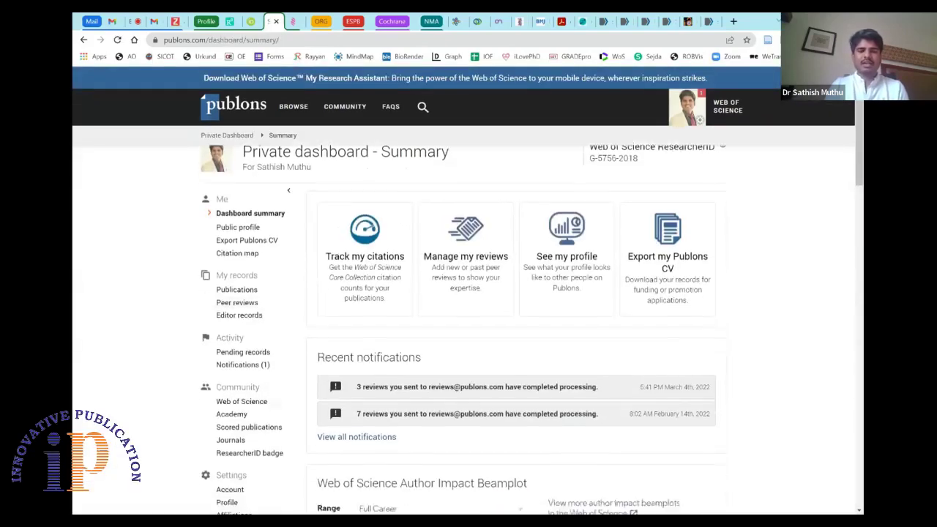
pyautogui.scroll(1, 513, 329)
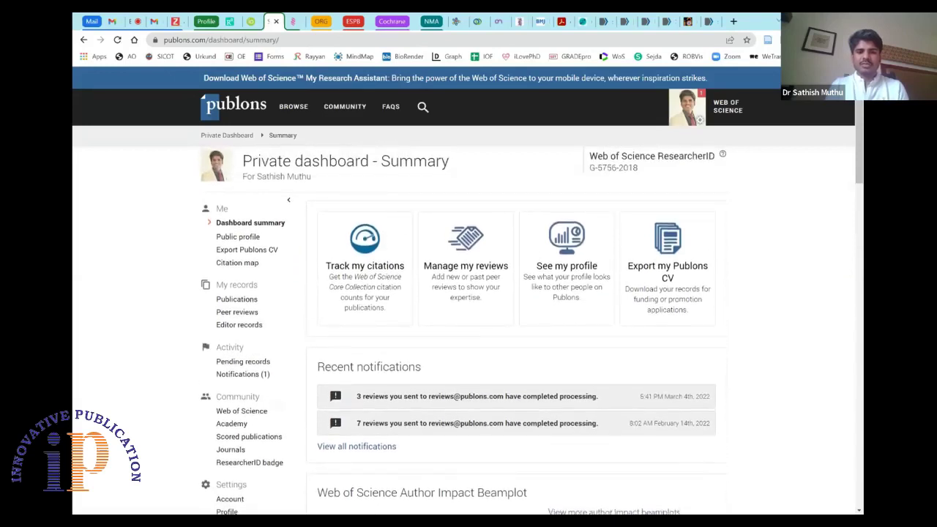
pyautogui.scroll(1, 532, 331)
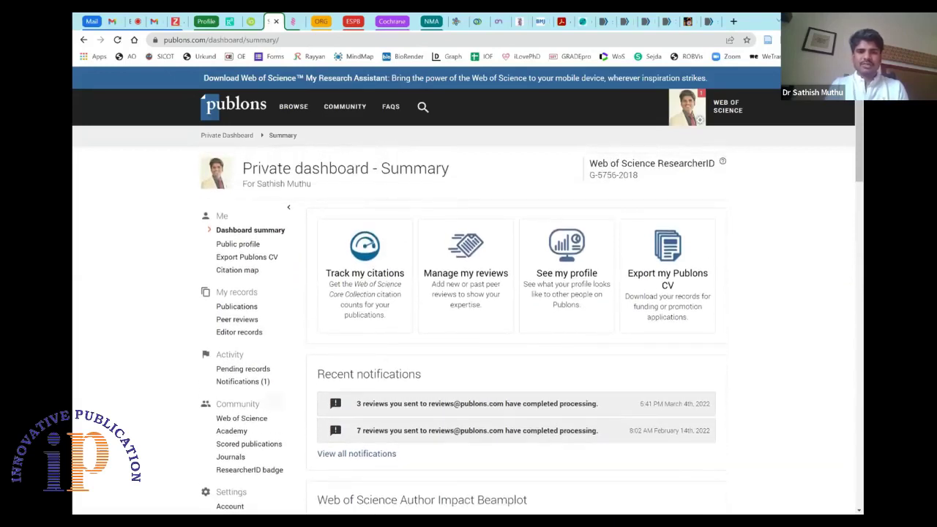
pyautogui.click(139, 243)
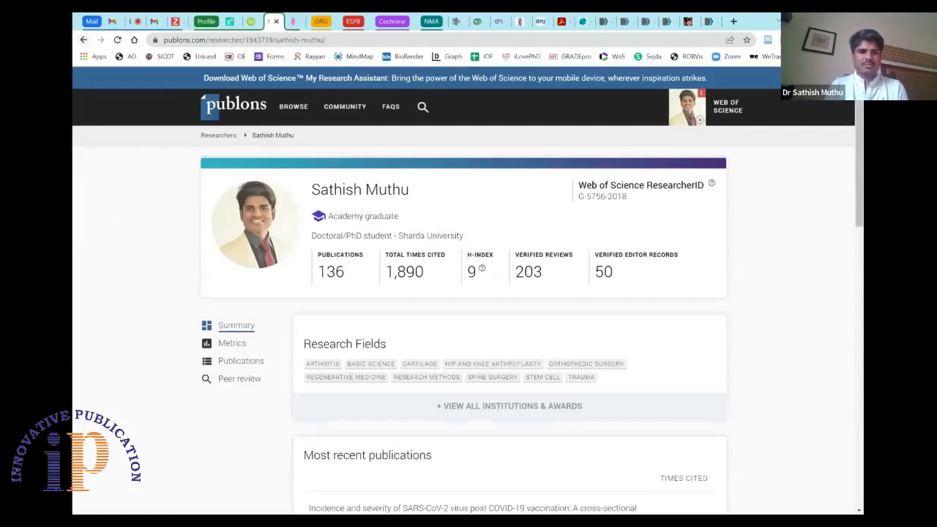
pyautogui.hotkey('alt', 'Left')
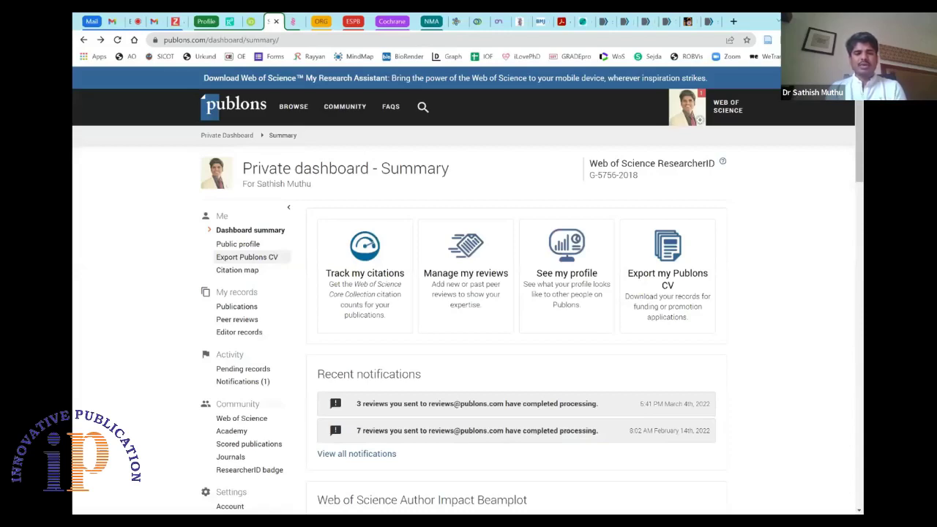
# - Open the Publons CV export page and examine its date range, format, publication and review options
pyautogui.click(247, 258)
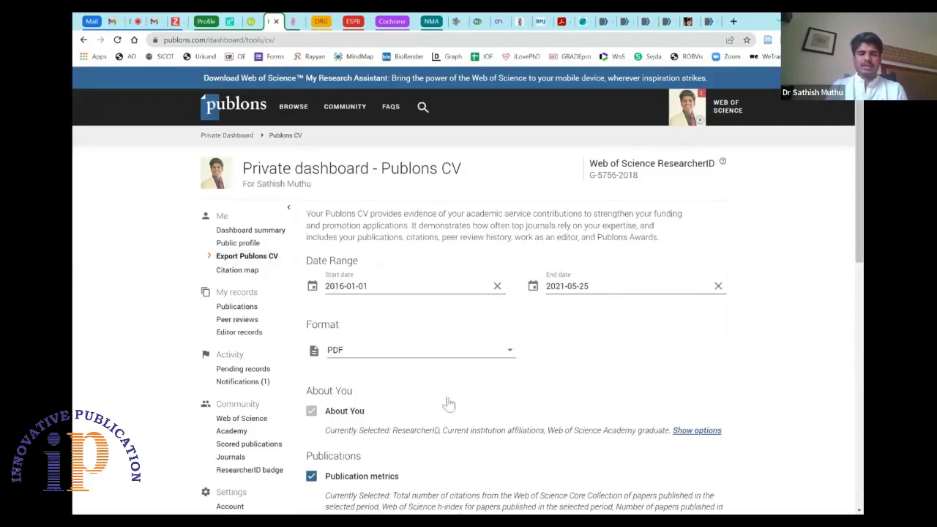
pyautogui.scroll(-2, 449, 403)
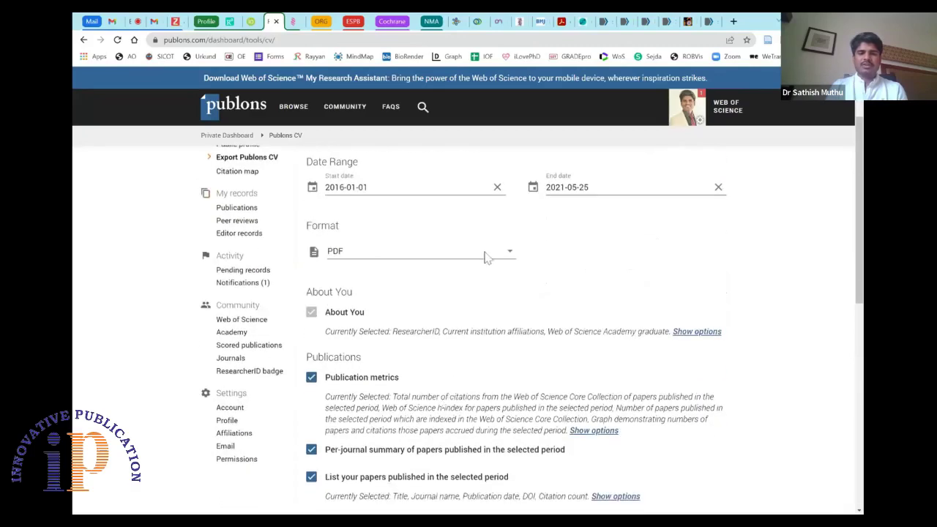
pyautogui.scroll(-2, 485, 256)
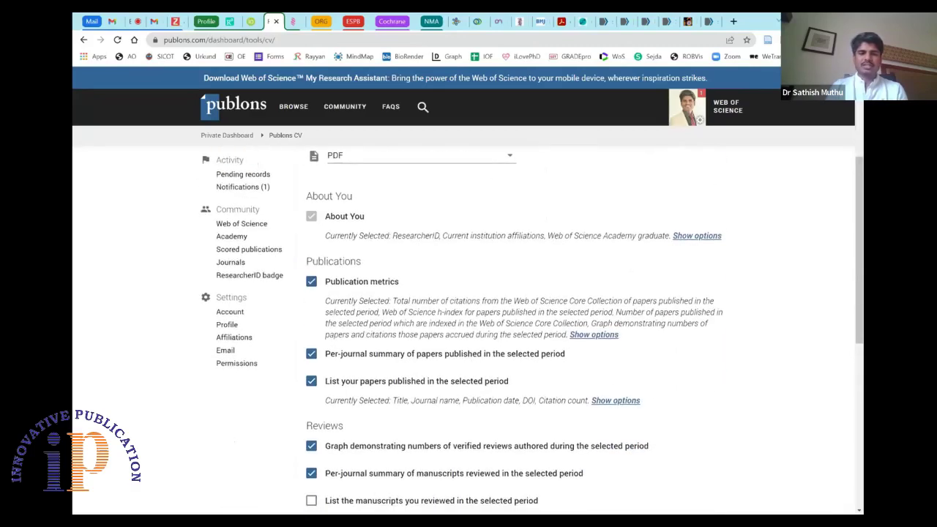
pyautogui.scroll(-1, 512, 329)
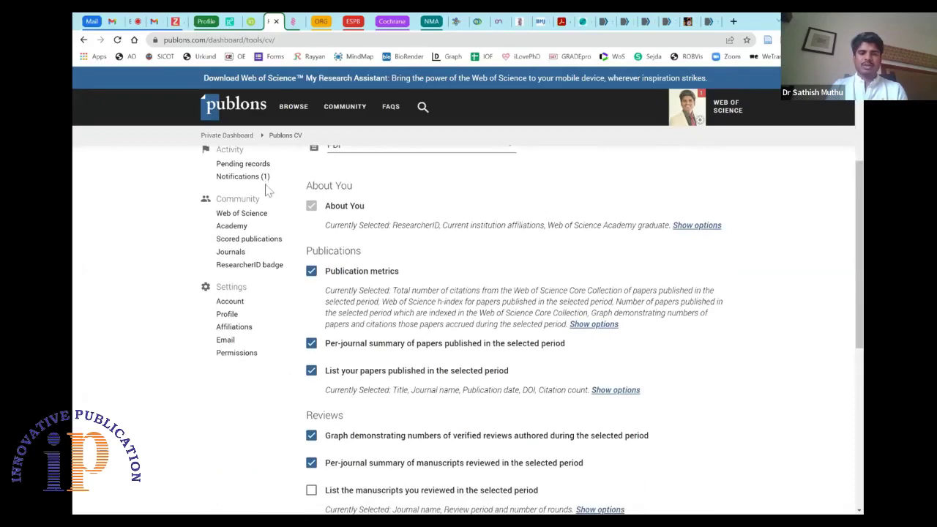
# - Look over the review and editorial record options at the end of the CV export form
pyautogui.scroll(-5, 271, 298)
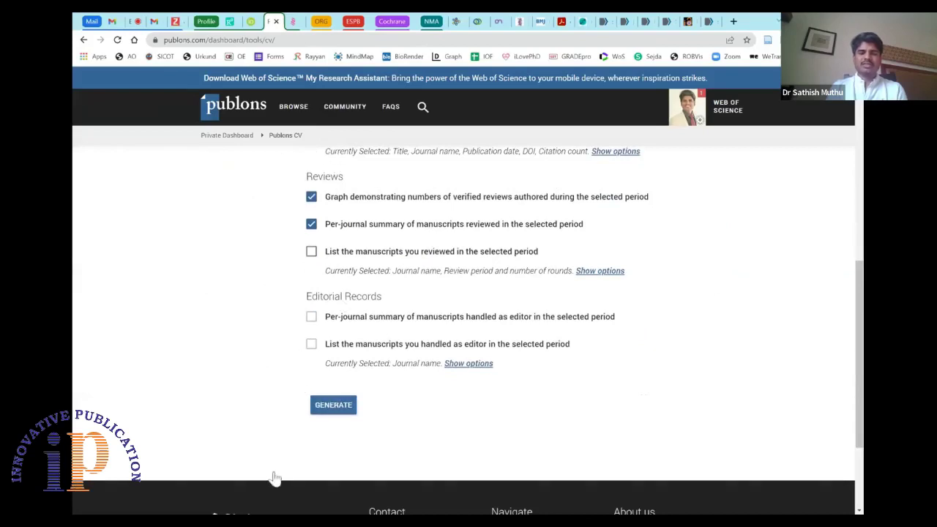
pyautogui.scroll(10, 415, 147)
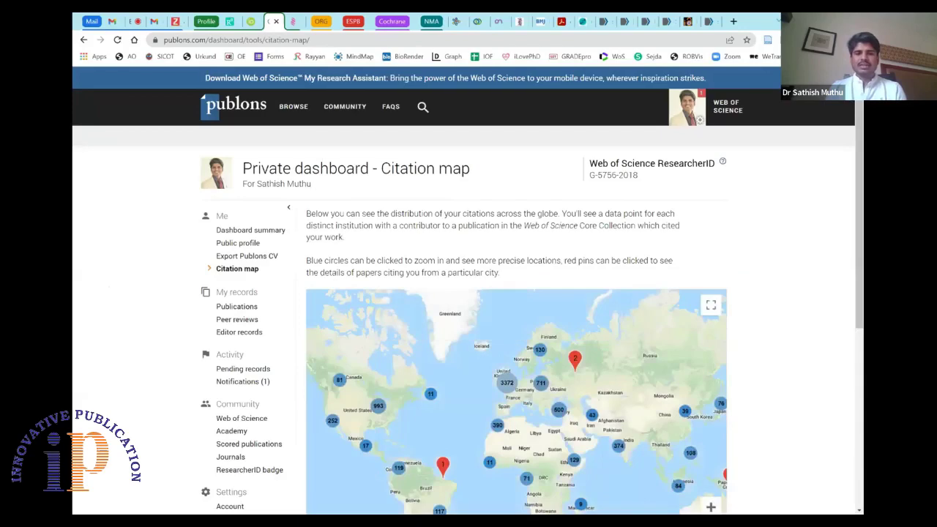
# - Open the Publons citation map and zoom in on southern India to see where the citations come from
pyautogui.scroll(-1, 460, 401)
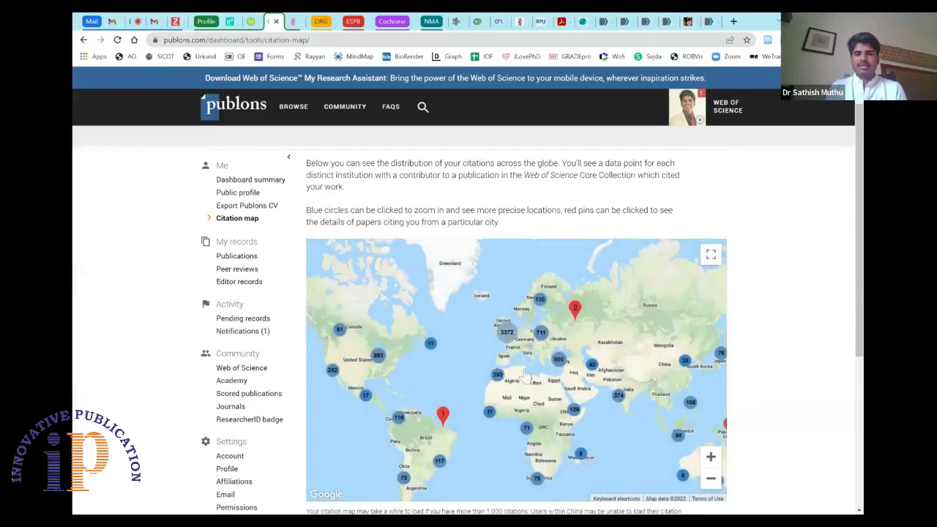
pyautogui.click(710, 456)
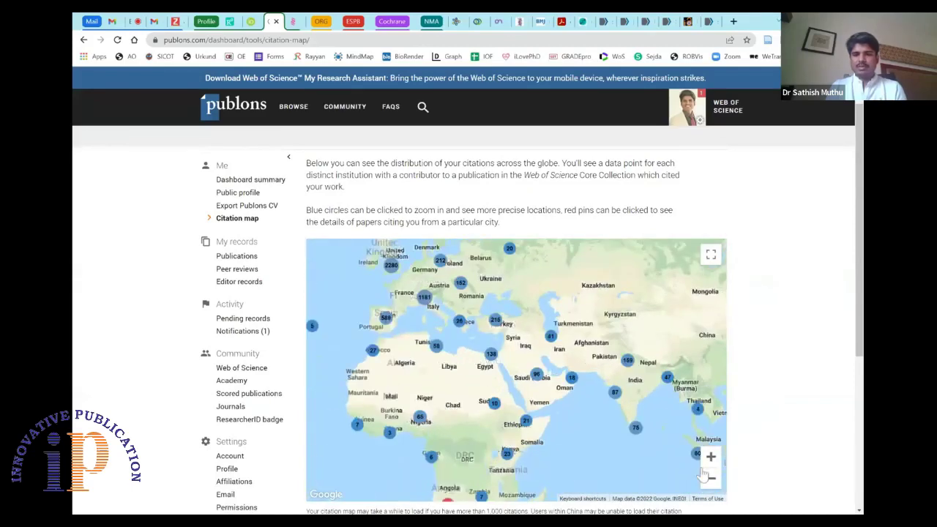
pyautogui.scroll(3, 703, 488)
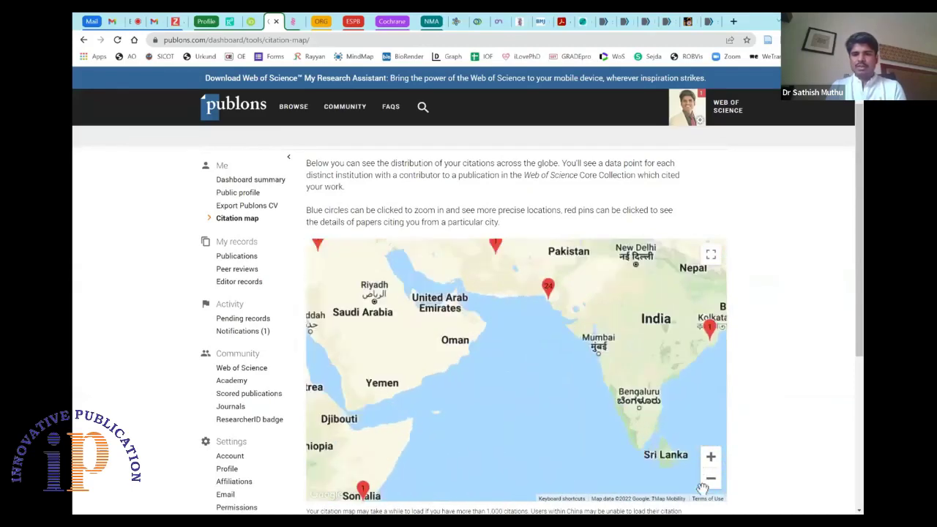
pyautogui.scroll(5, 703, 488)
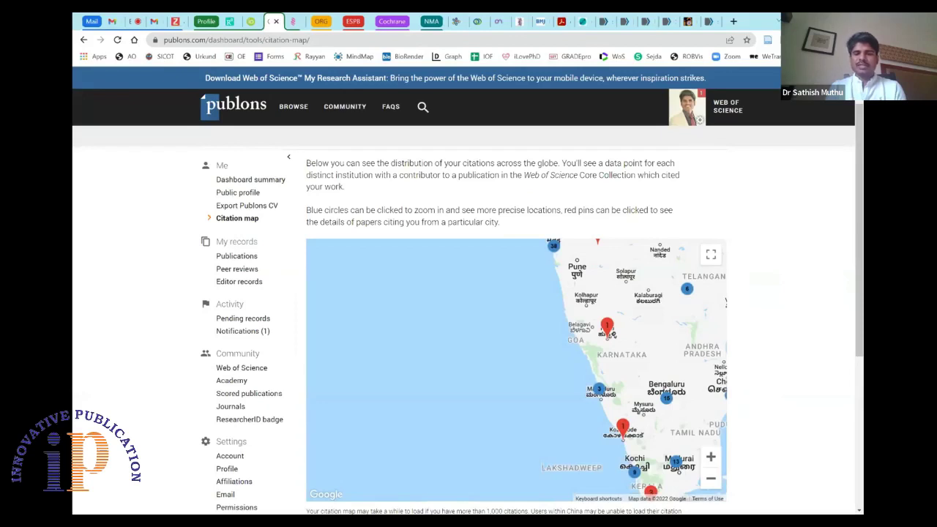
pyautogui.moveTo(511, 424); pyautogui.dragTo(332, 445)
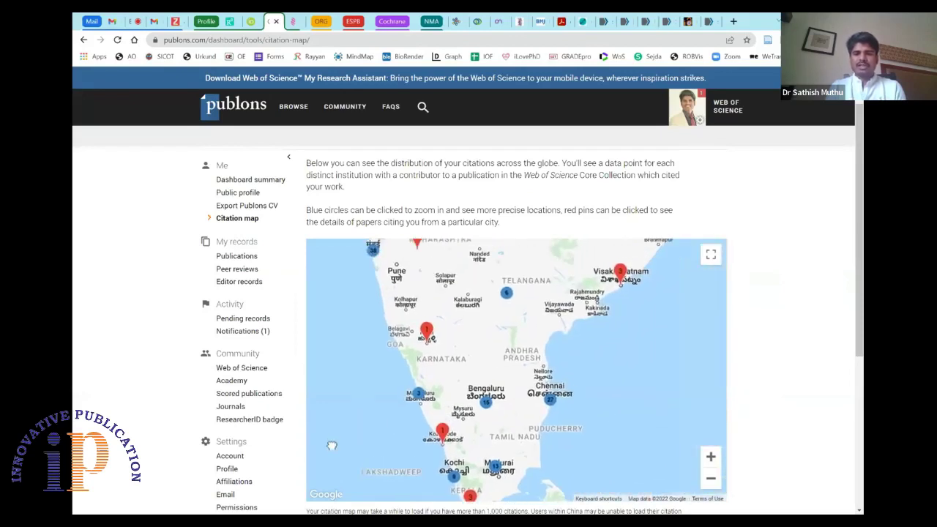
pyautogui.doubleClick(561, 447)
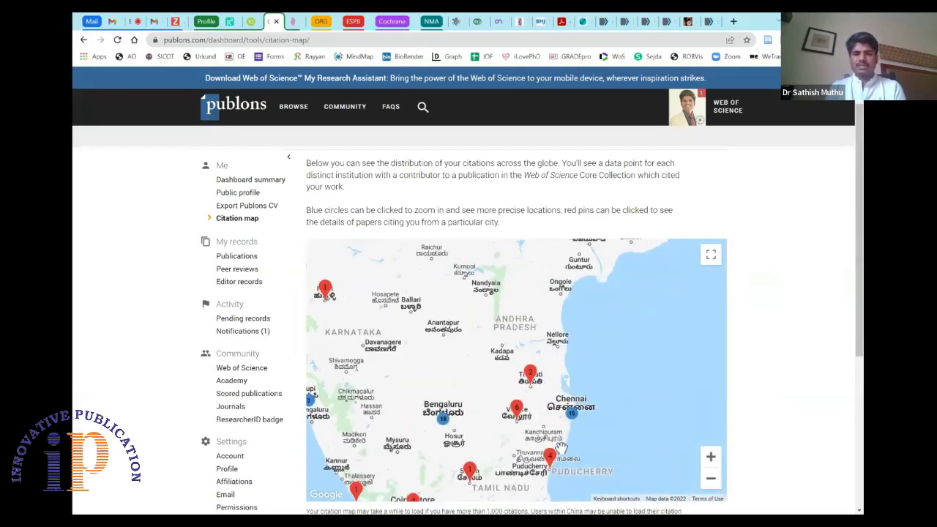
# - View the citing papers for Vellore on the citation map, close the list, and zoom out to all of India
pyautogui.scroll(-1, 561, 448)
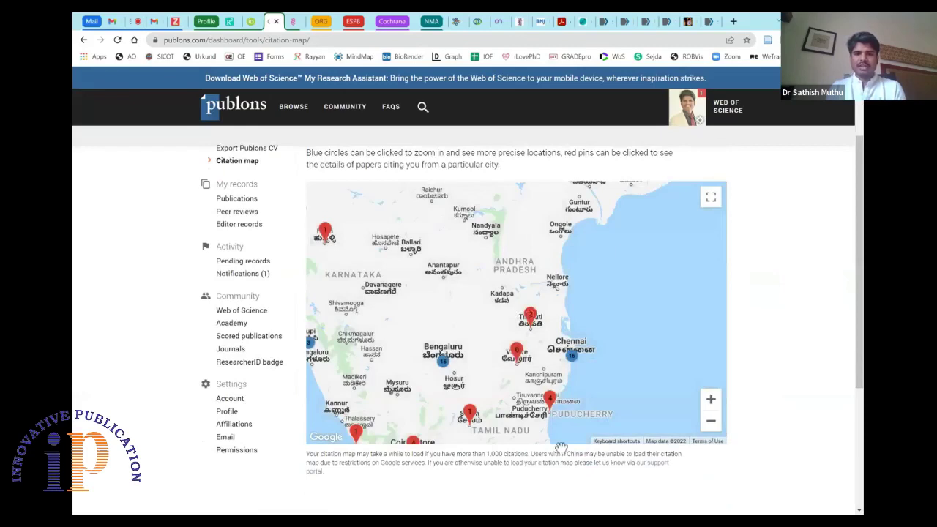
pyautogui.click(548, 400)
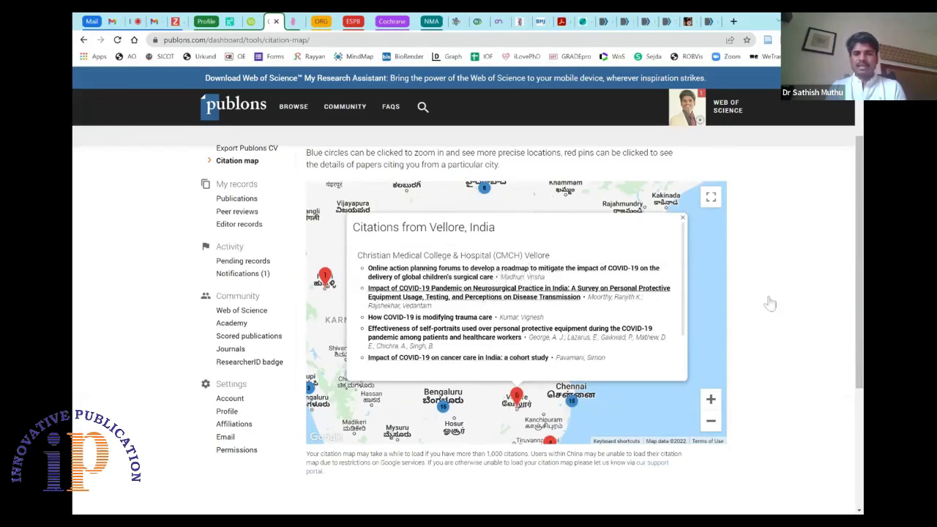
pyautogui.click(789, 200)
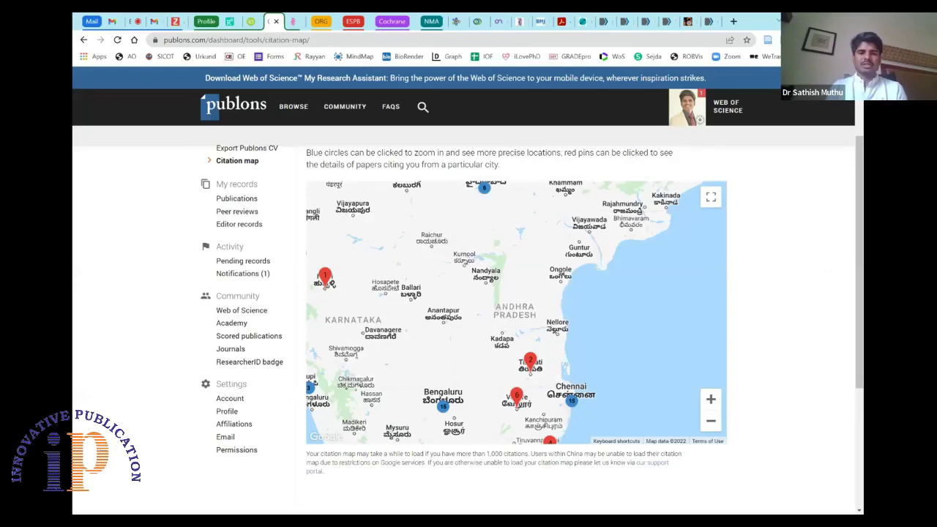
pyautogui.scroll(-3, 476, 364)
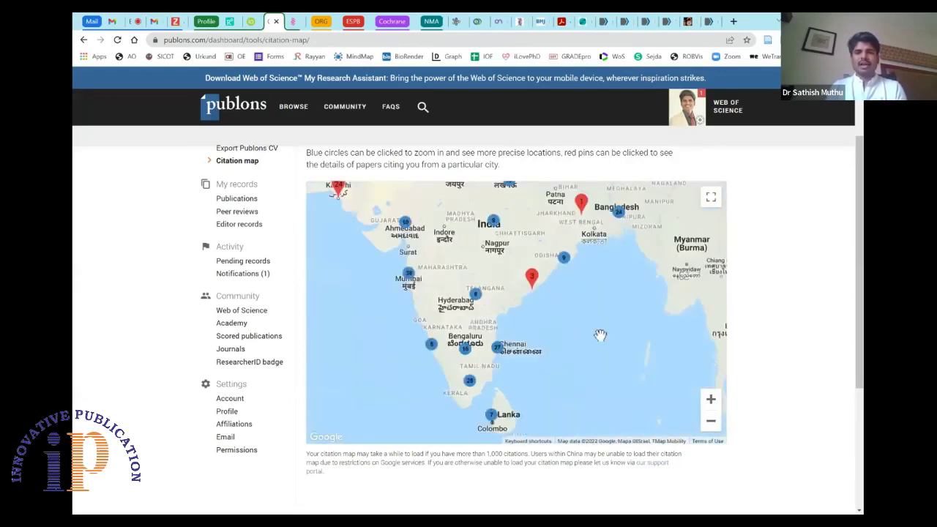
pyautogui.moveTo(601, 336); pyautogui.dragTo(675, 404)
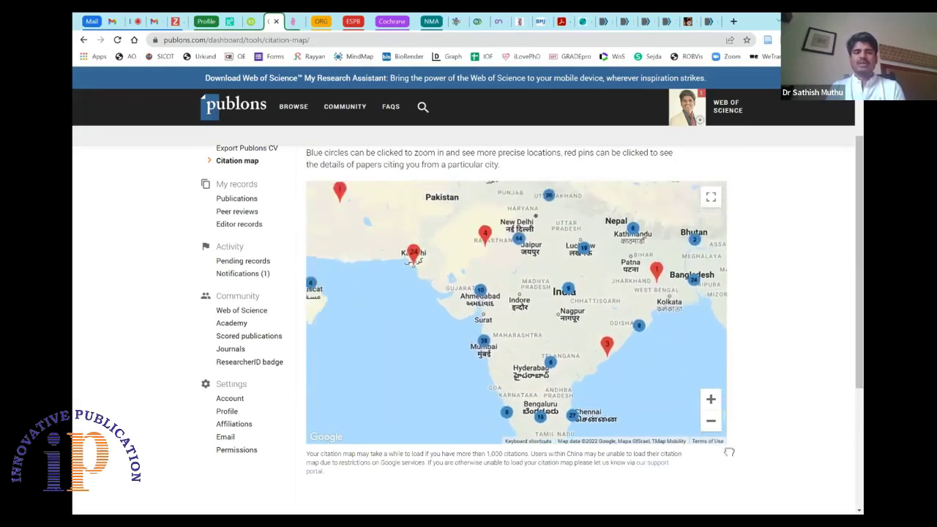
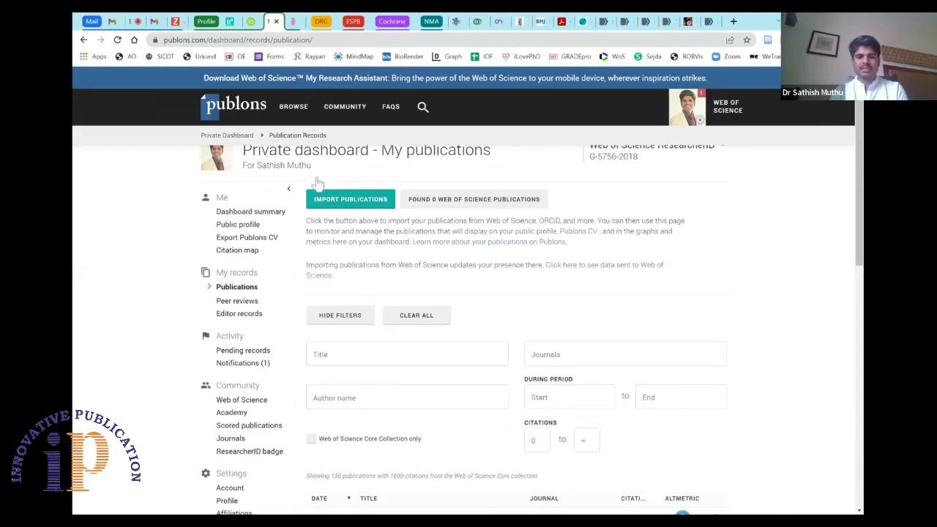
# - Open the Publons publication records and look through the filters and the list of publications
pyautogui.scroll(-1, 316, 176)
pyautogui.scroll(-2, 532, 312)
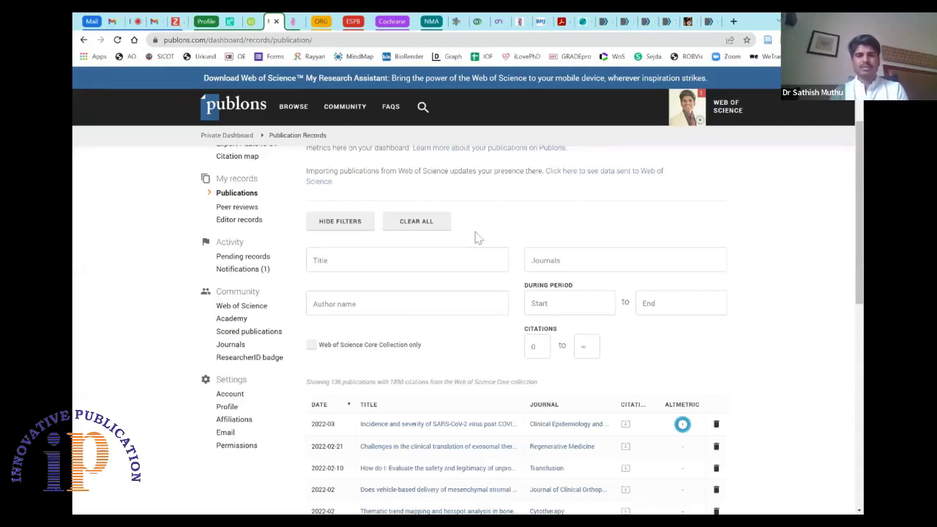
pyautogui.scroll(2, 480, 238)
# - Open the publication import page and examine the Web of Science, ORCID sync, identifier and file upload options
pyautogui.click(358, 213)
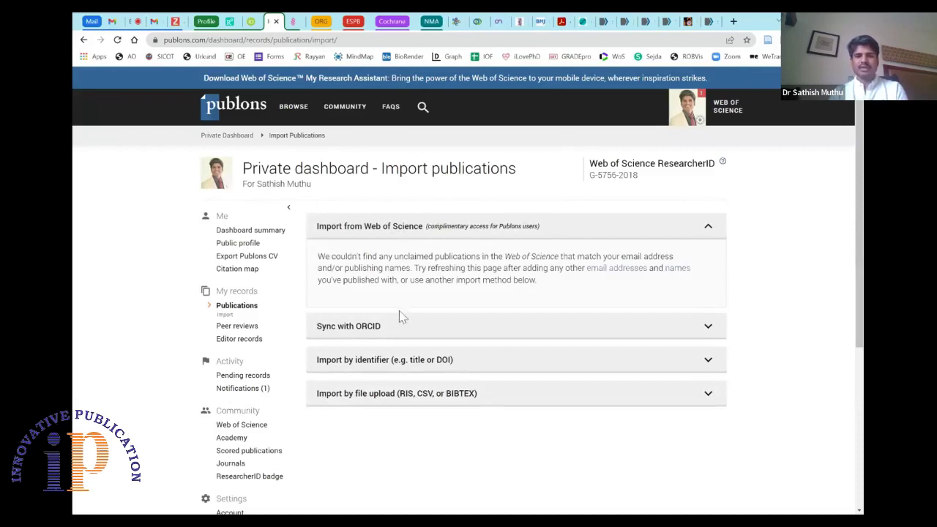
pyautogui.scroll(-2, 400, 315)
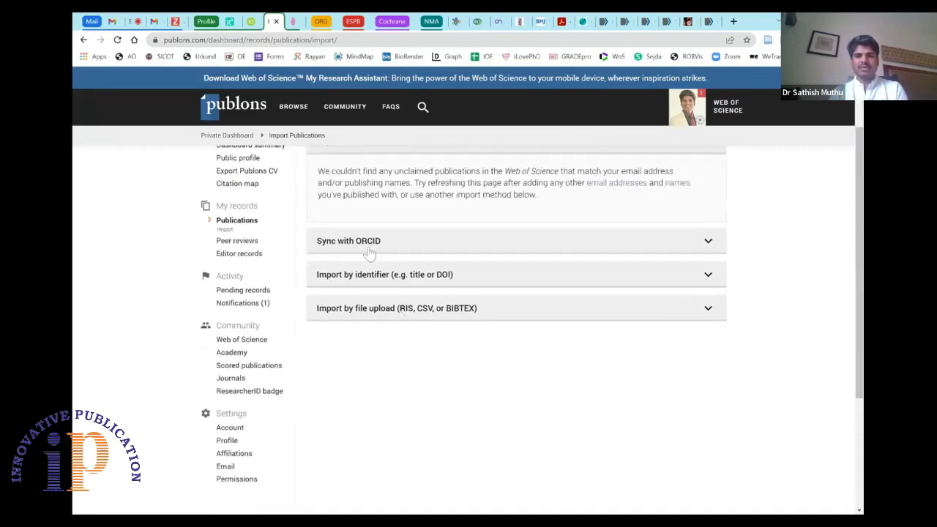
pyautogui.click(752, 233)
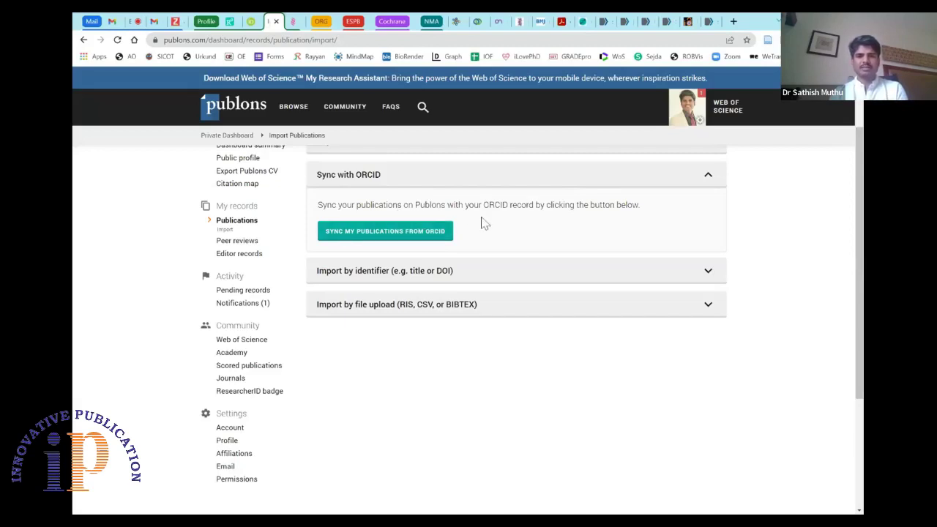
pyautogui.click(544, 272)
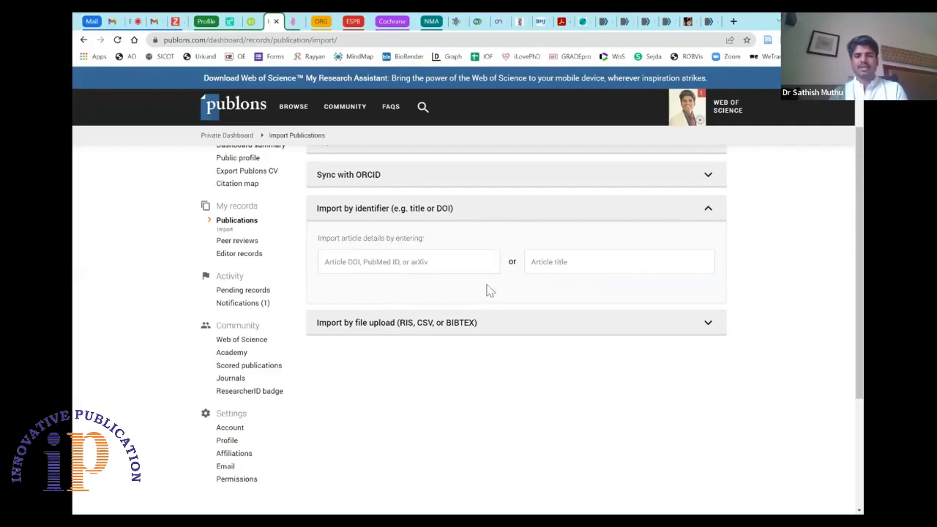
pyautogui.click(621, 319)
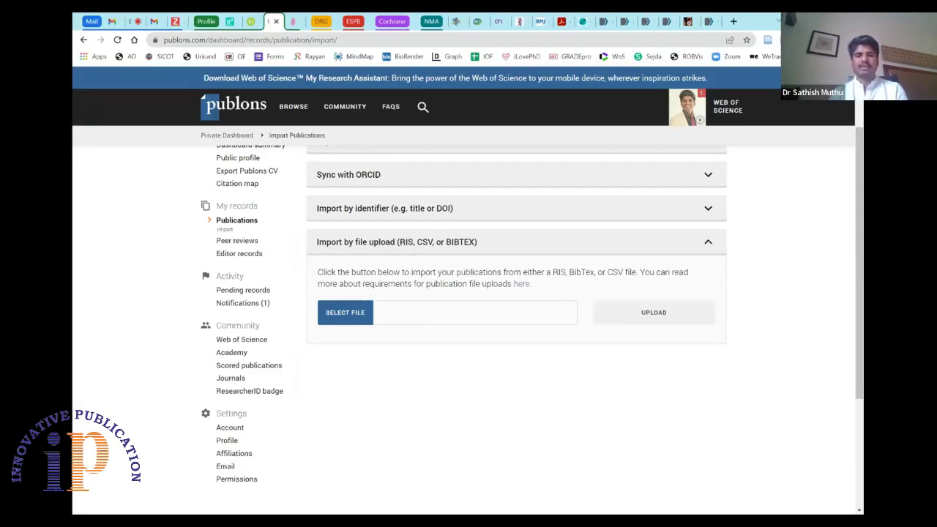
pyautogui.scroll(1, 512, 322)
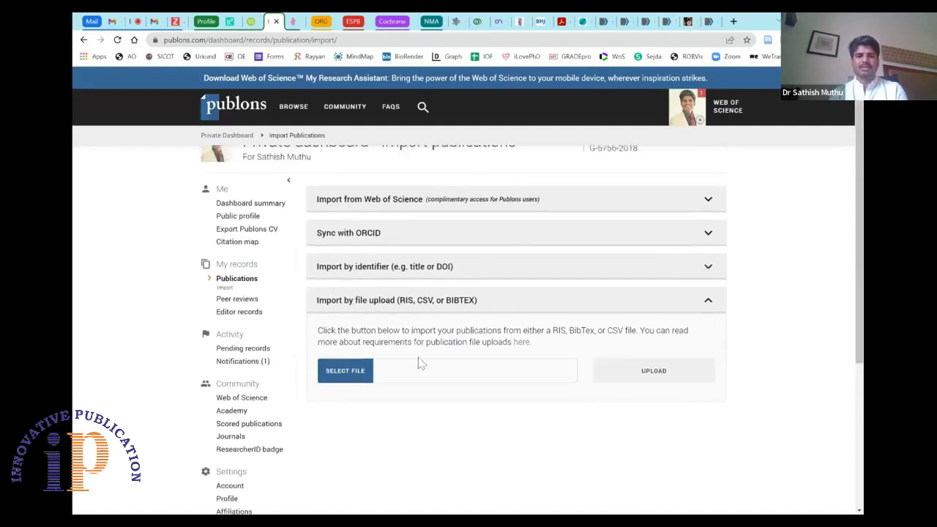
pyautogui.scroll(1, 421, 362)
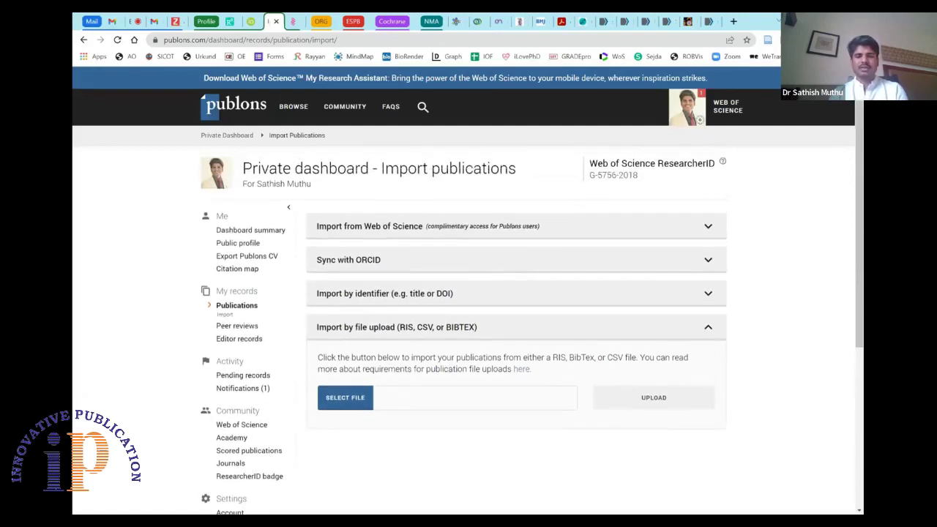
pyautogui.scroll(-1, 198, 222)
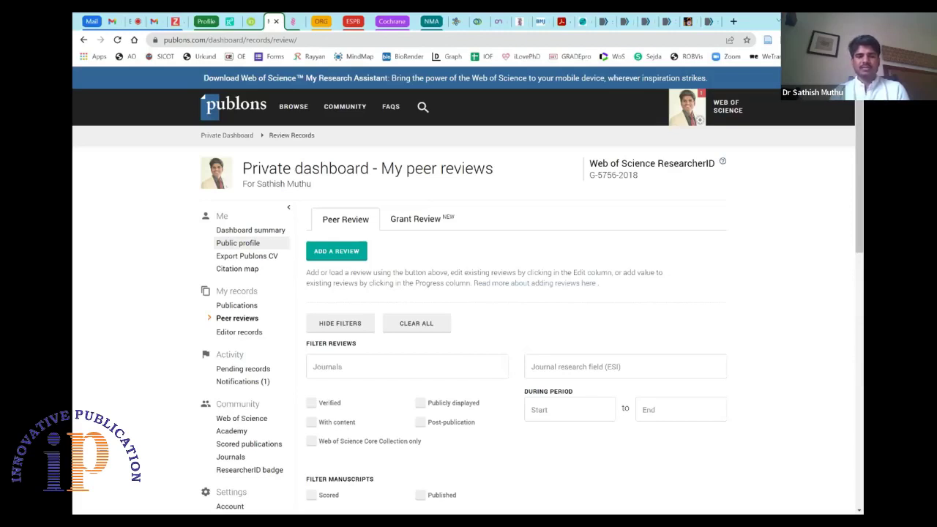
# - Open the peer review records and examine the new review form's journal, article, display preference and review content sections
pyautogui.scroll(-1, 469, 330)
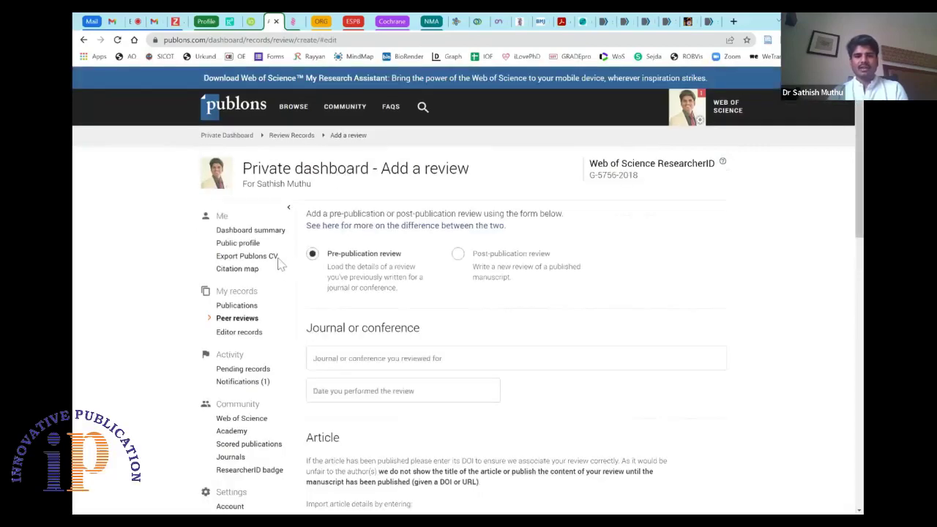
pyautogui.scroll(-1, 293, 265)
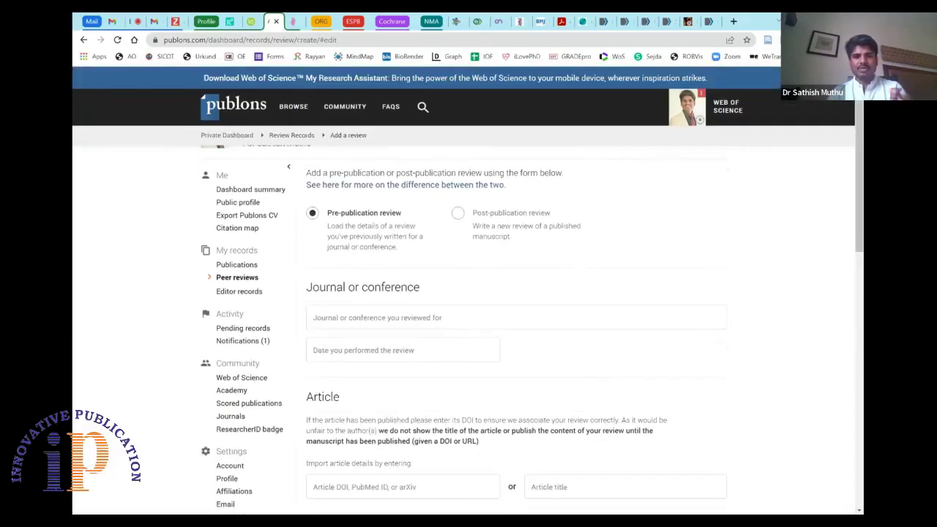
pyautogui.scroll(-3, 332, 372)
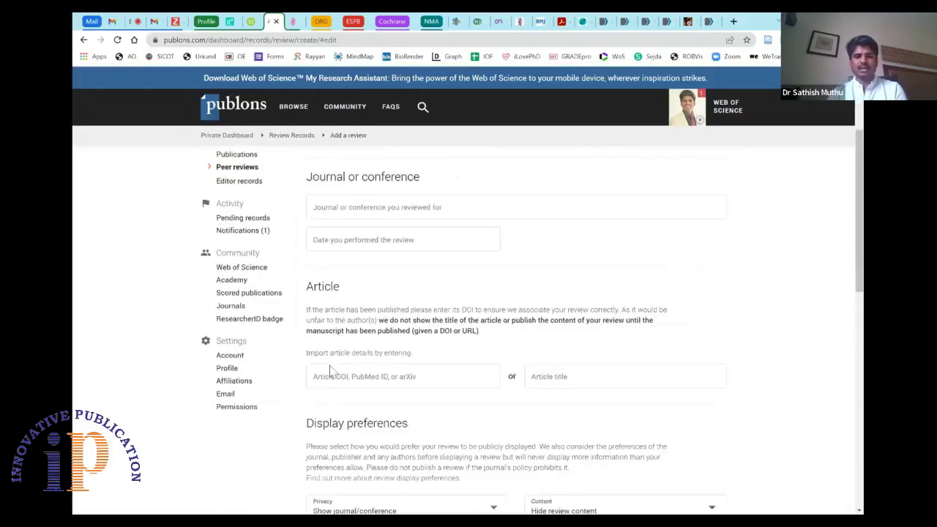
pyautogui.scroll(-1, 332, 372)
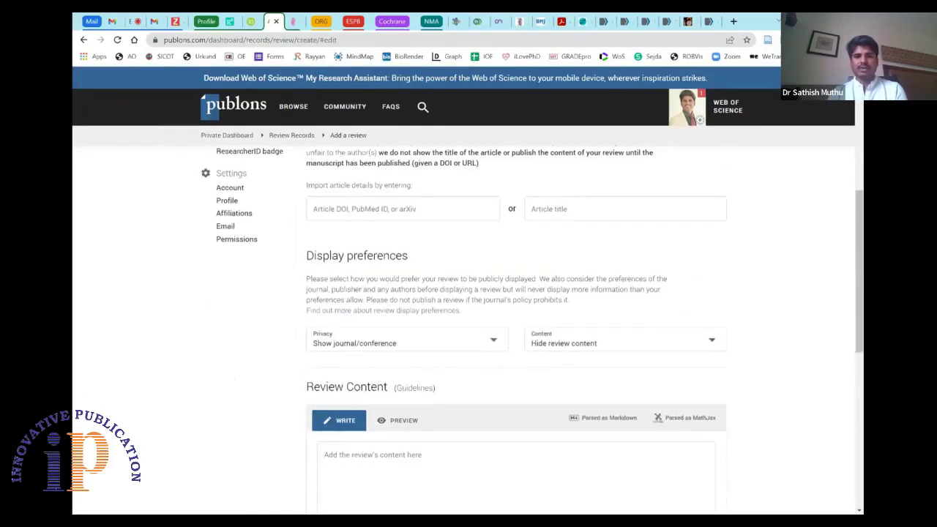
pyautogui.scroll(-2, 408, 388)
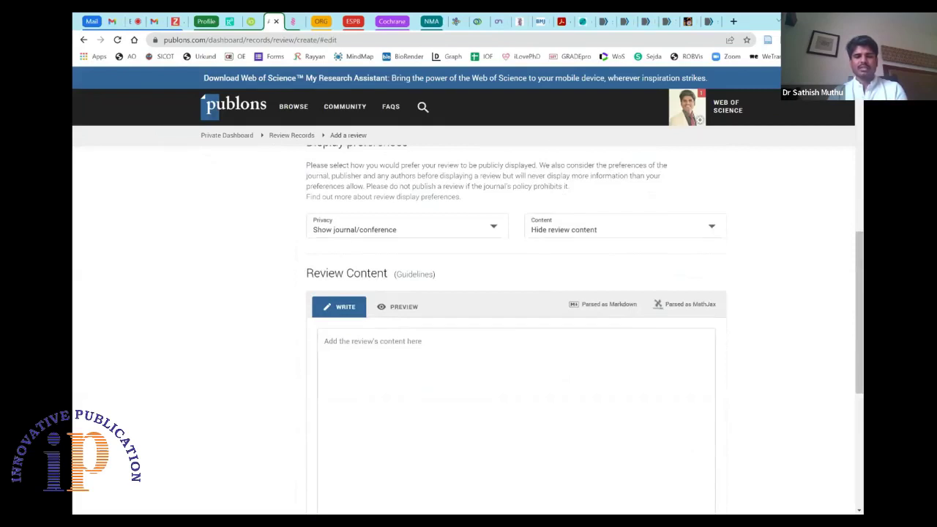
pyautogui.scroll(-3, 469, 330)
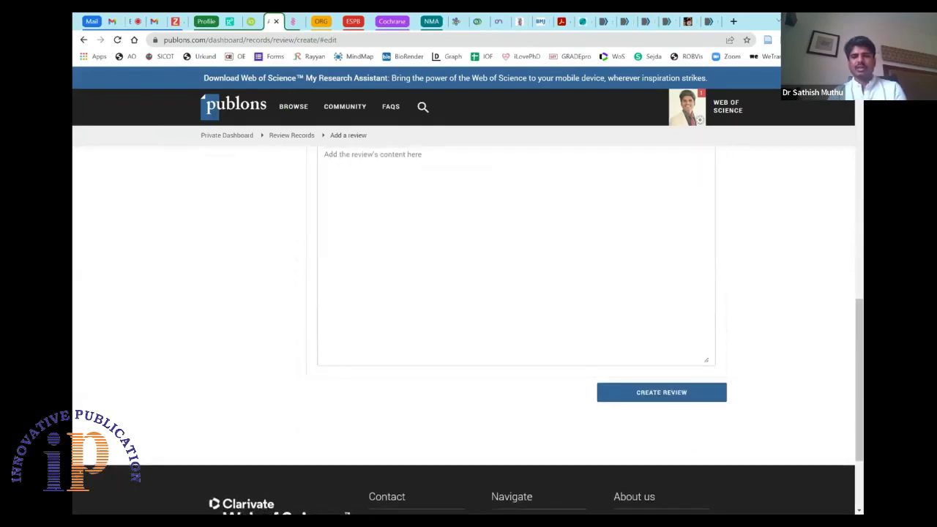
pyautogui.scroll(1, 469, 307)
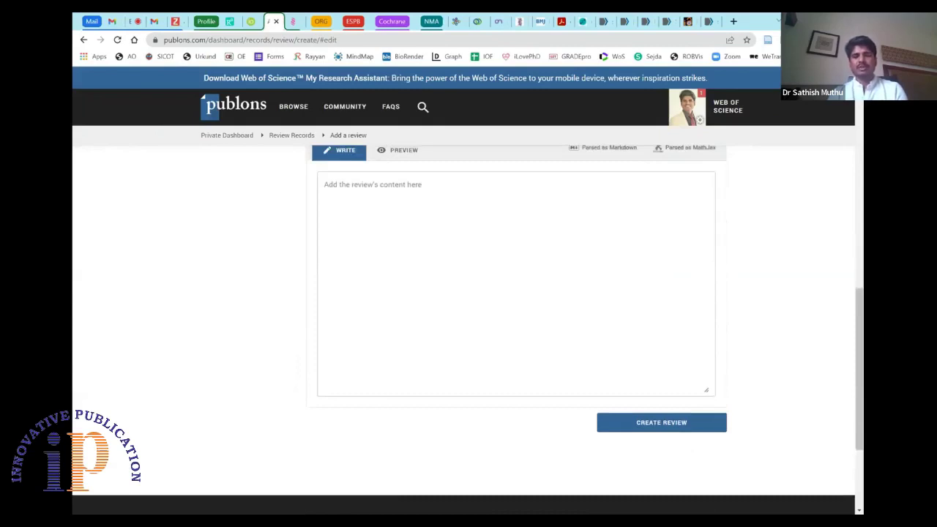
pyautogui.scroll(2, 469, 329)
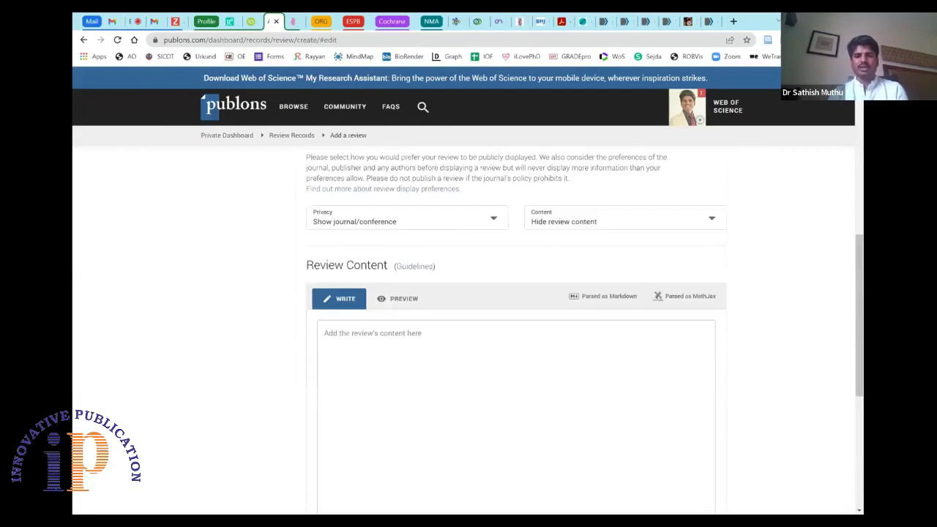
pyautogui.scroll(1, 469, 330)
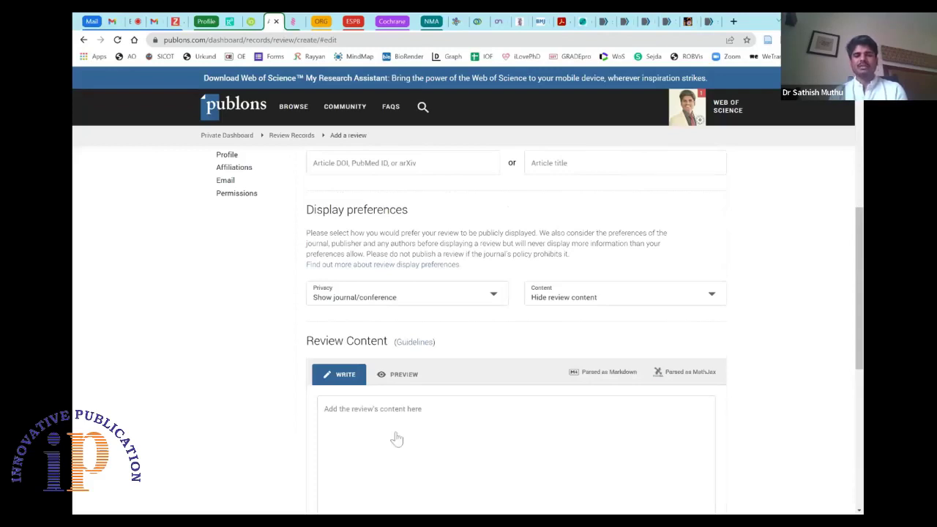
pyautogui.scroll(1, 514, 195)
pyautogui.scroll(3, 515, 194)
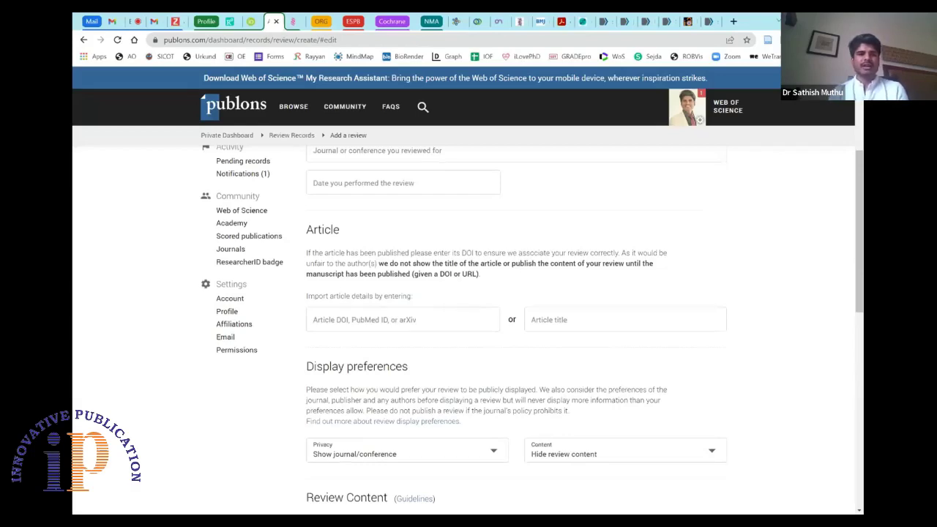
# - Switch to Gmail, open the World Journal of Clinical Cases review acknowledgement, check the forwarded message's recipient details, and return to the inbox
pyautogui.click(112, 22)
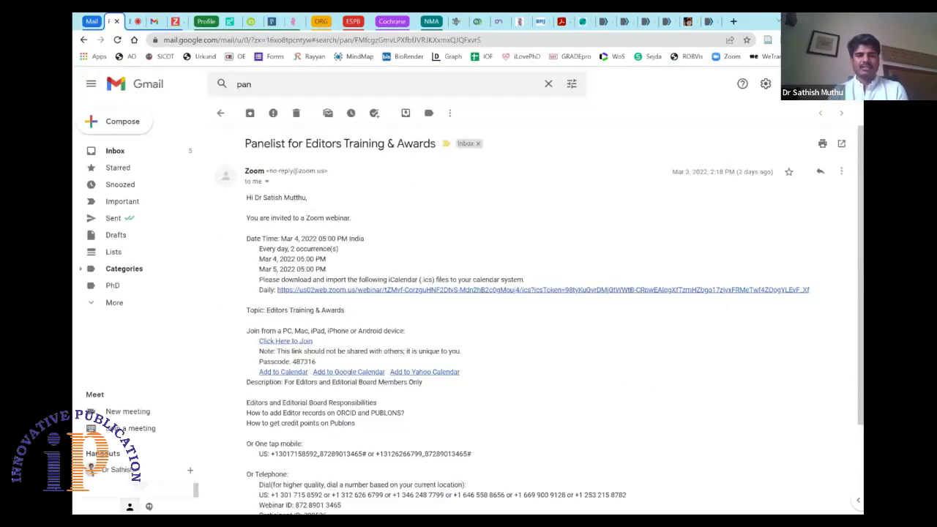
pyautogui.click(220, 113)
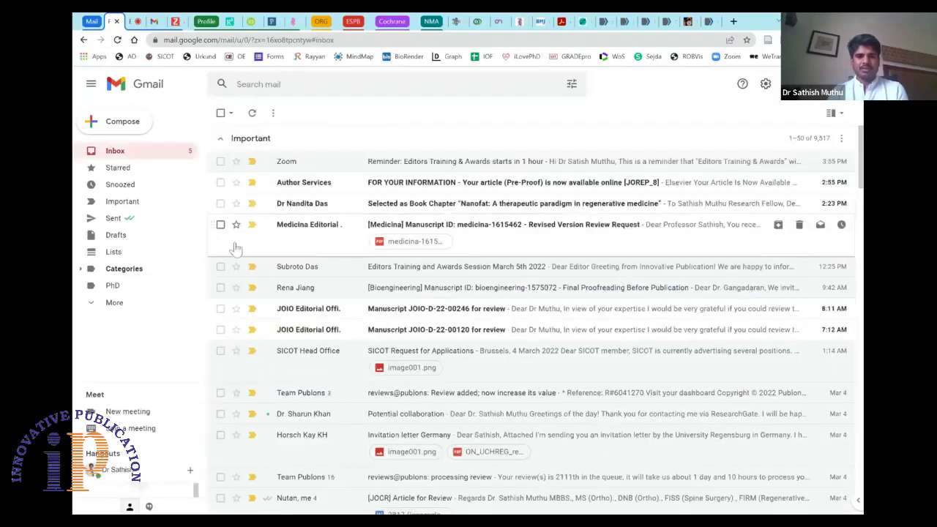
pyautogui.scroll(-4, 233, 219)
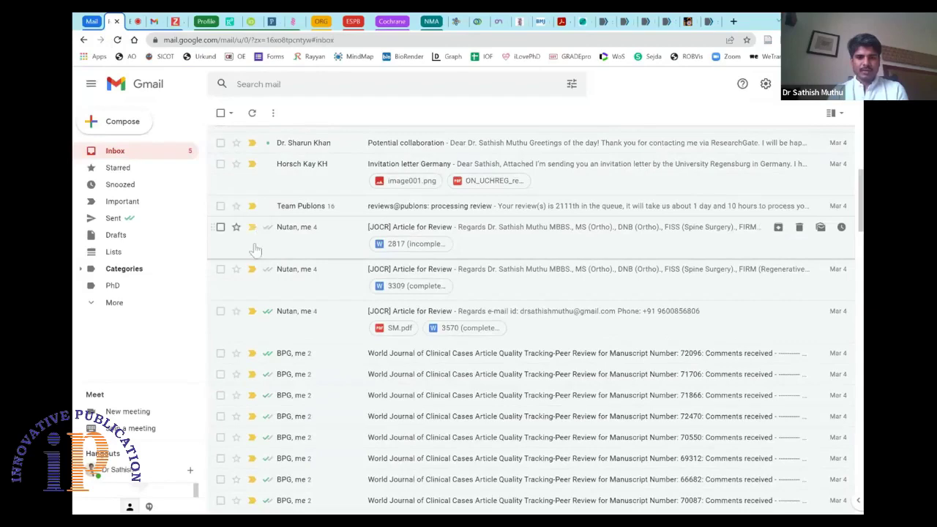
pyautogui.click(268, 357)
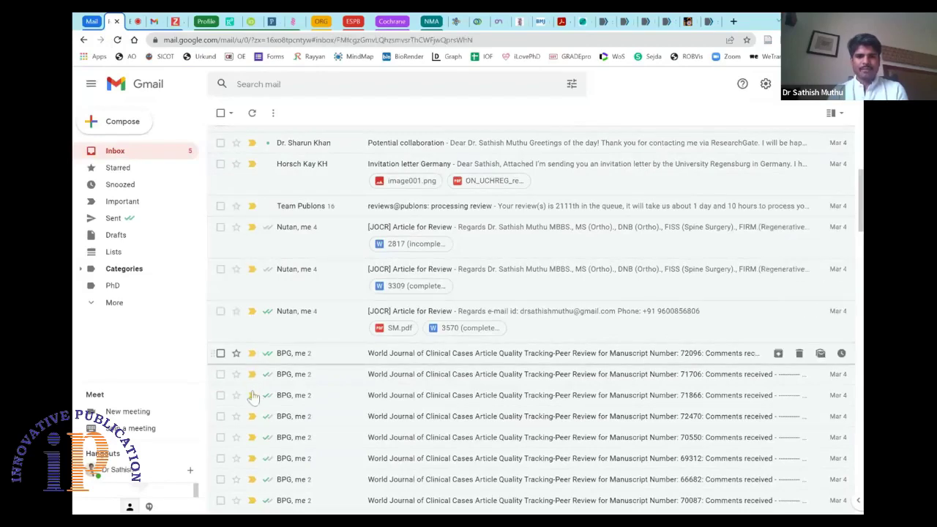
pyautogui.click(224, 184)
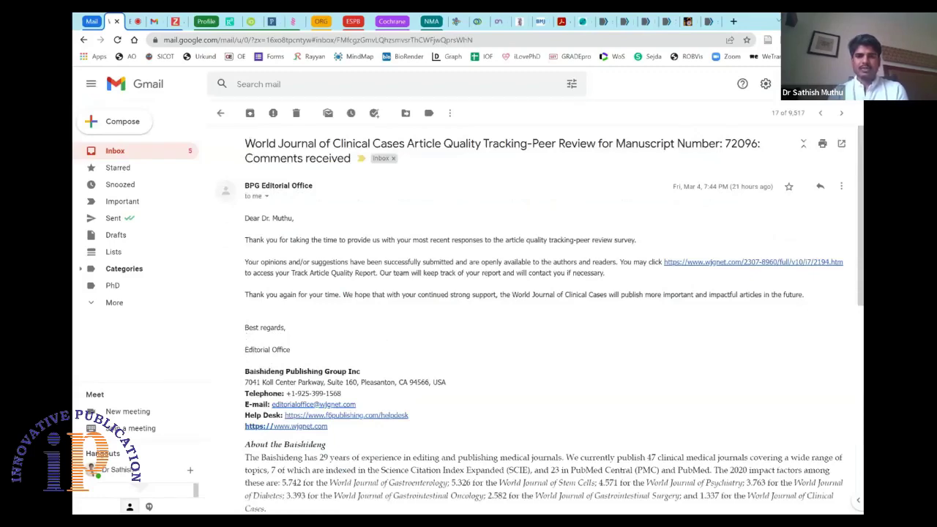
pyautogui.scroll(-2, 249, 351)
pyautogui.scroll(-3, 529, 320)
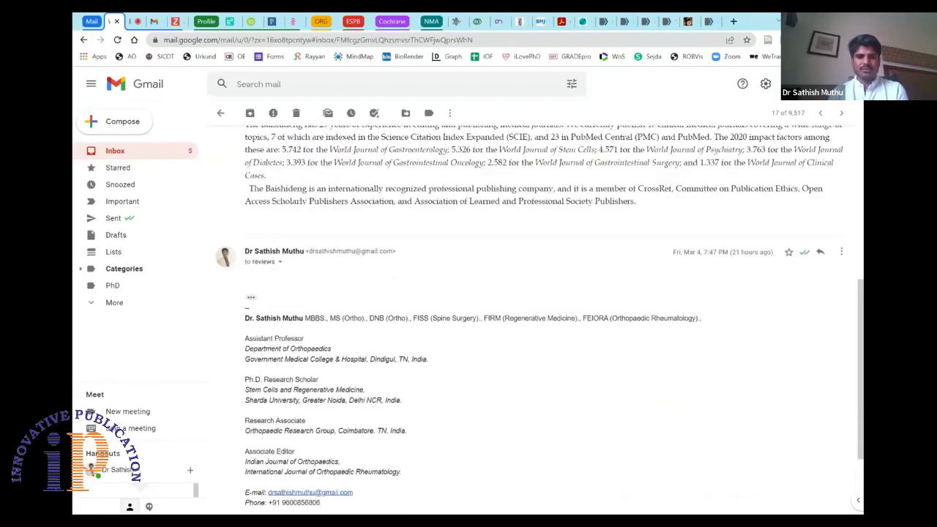
pyautogui.click(280, 262)
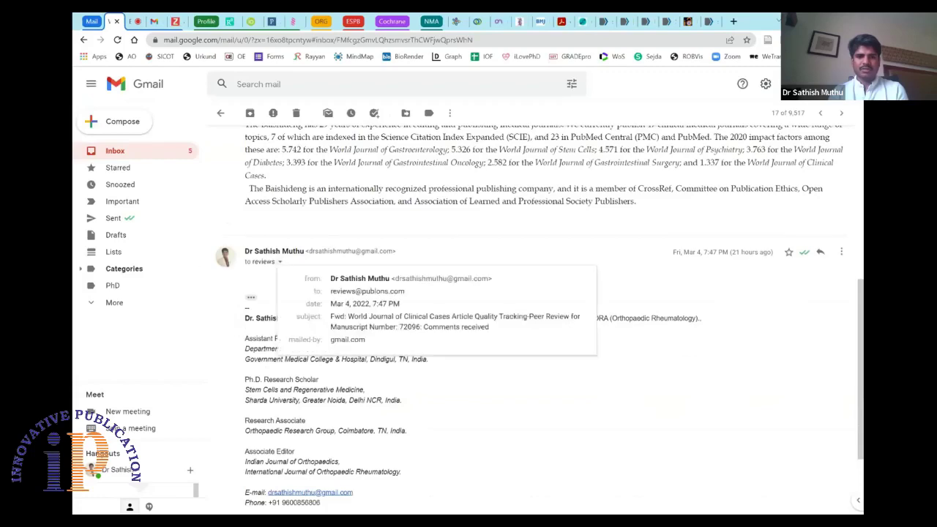
pyautogui.click(220, 113)
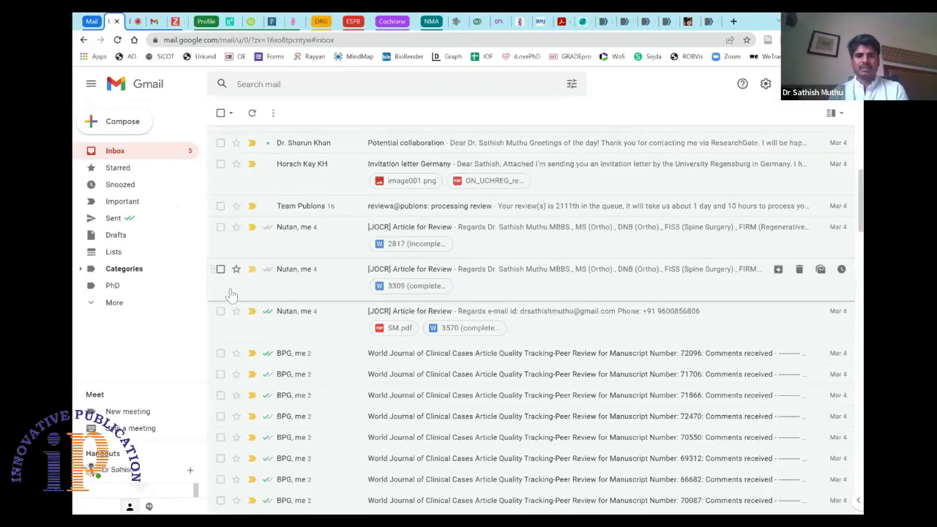
# - Open the Team Publons "processing review" email, highlight the review's queue position, and return to the inbox
pyautogui.scroll(1, 230, 294)
pyautogui.click(265, 289)
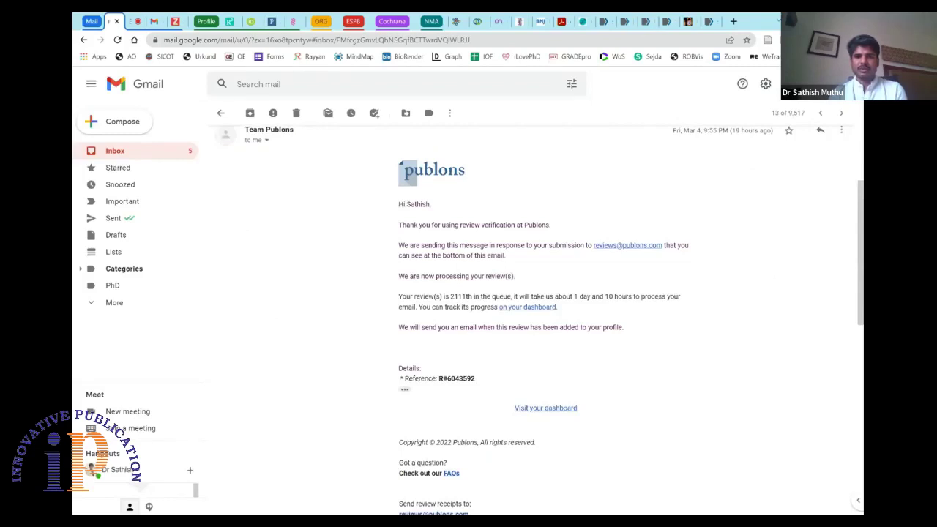
pyautogui.moveTo(448, 297); pyautogui.dragTo(469, 296)
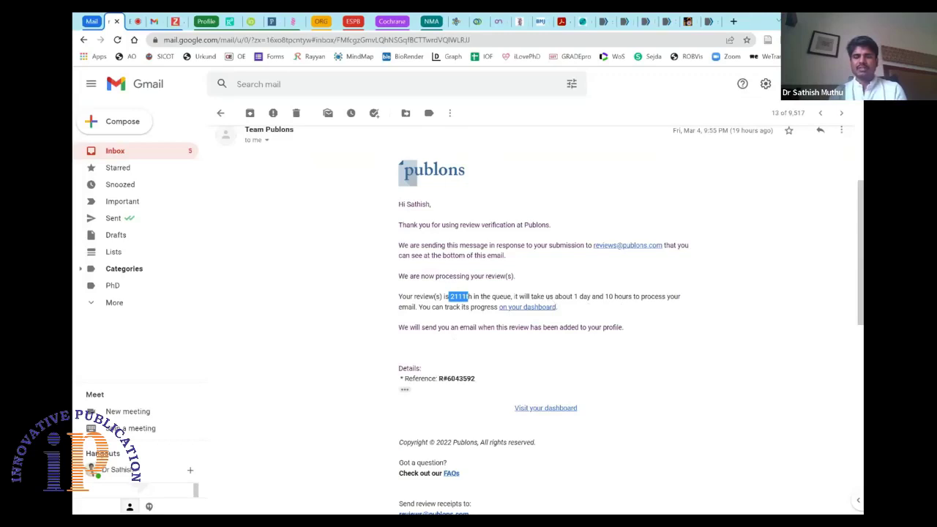
pyautogui.click(664, 333)
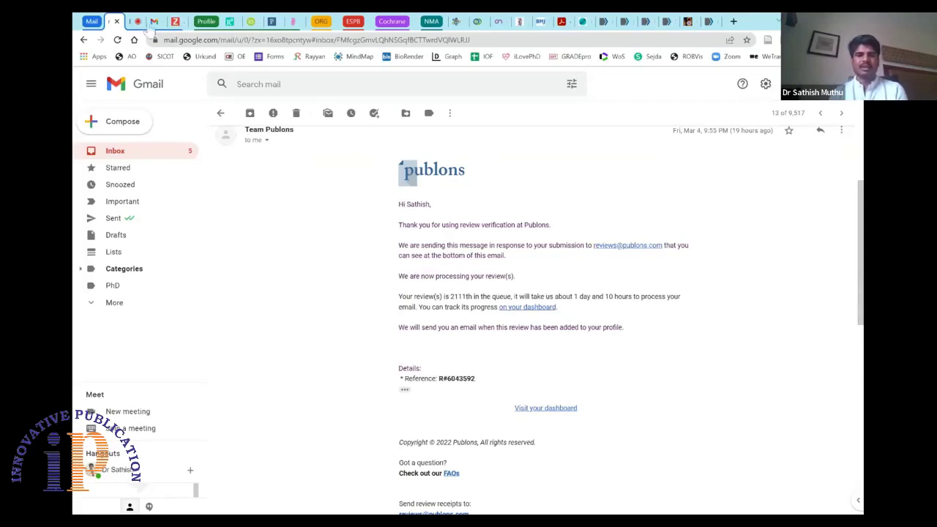
pyautogui.click(88, 40)
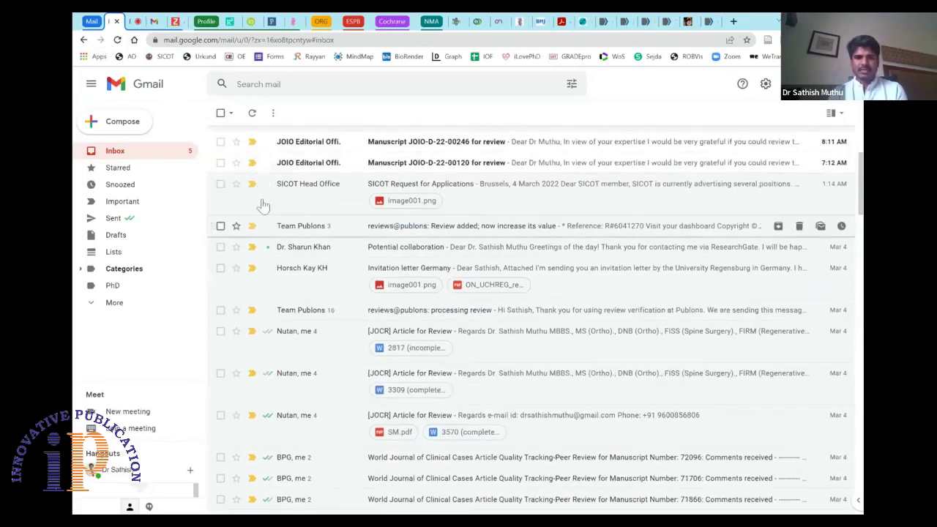
# - Open the Team Publons "Review added; now increase its value" email, read it through, and return to the inbox
pyautogui.click(262, 221)
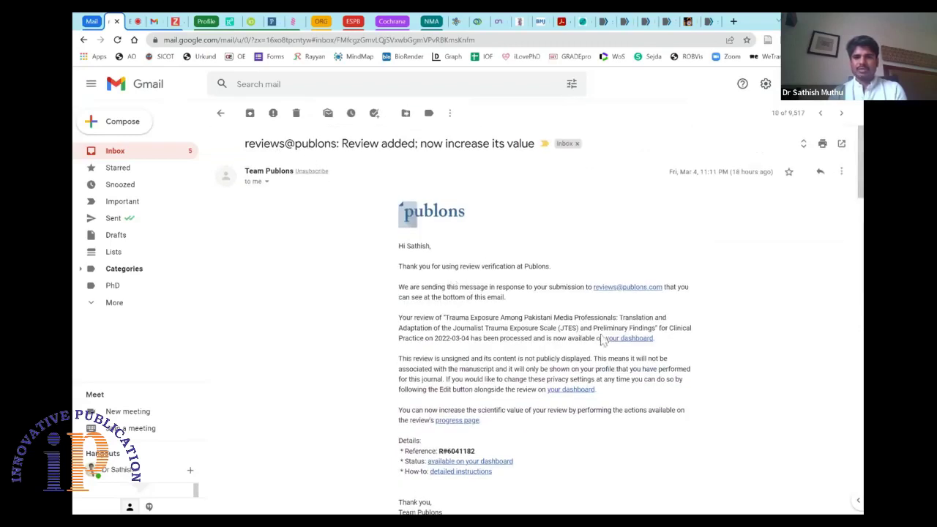
pyautogui.scroll(-3, 495, 454)
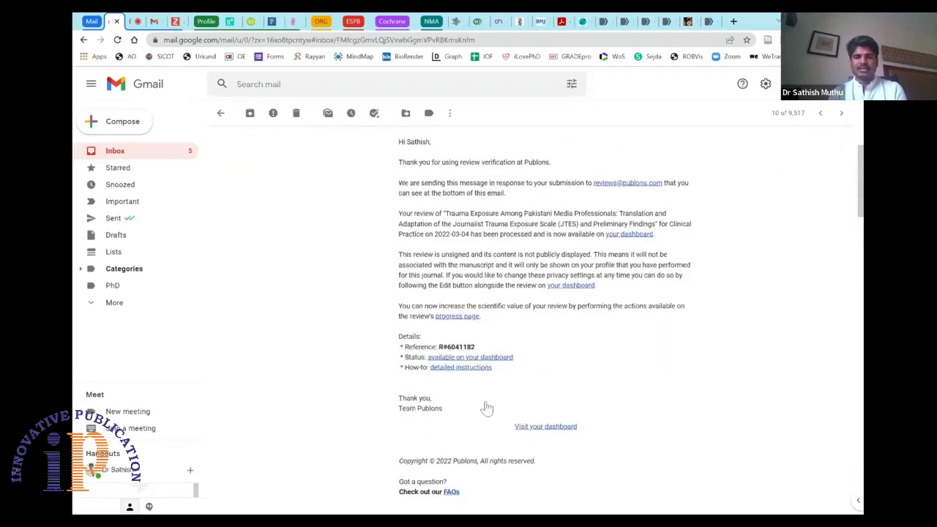
pyautogui.scroll(3, 256, 158)
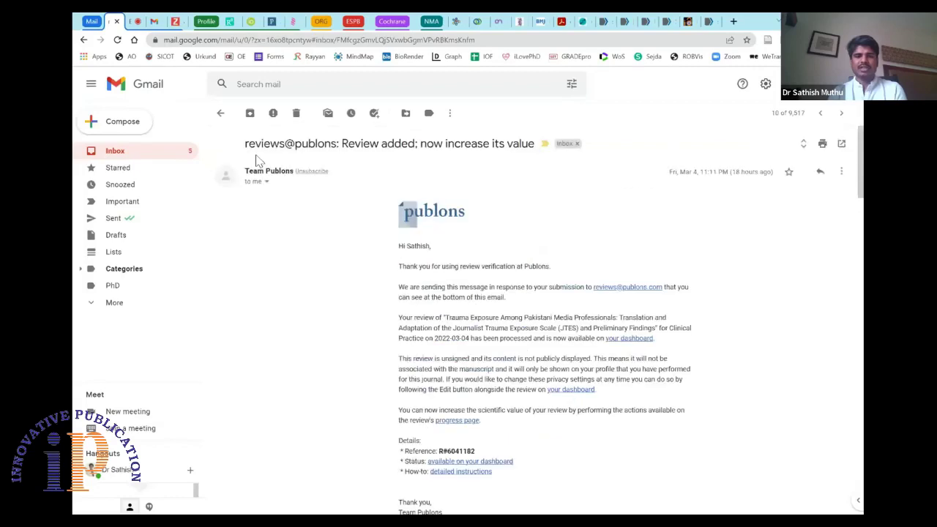
pyautogui.click(85, 40)
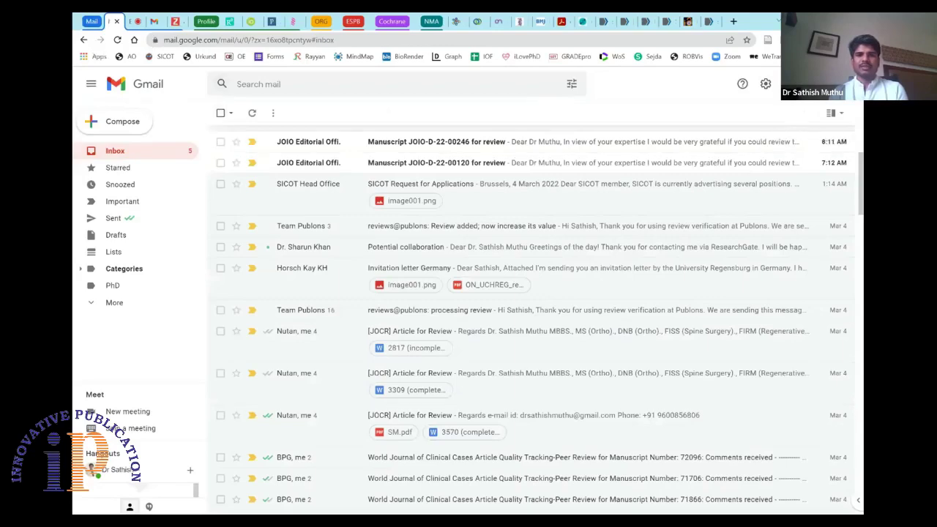
# - Switch back to Publons, open the editor records, and look through the listed manuscripts
pyautogui.click(271, 22)
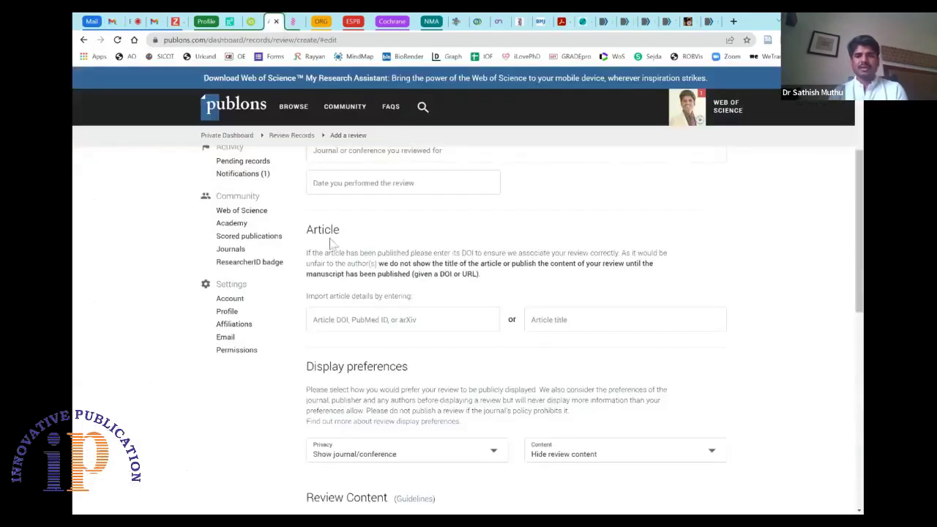
pyautogui.scroll(3, 331, 242)
pyautogui.scroll(1, 330, 242)
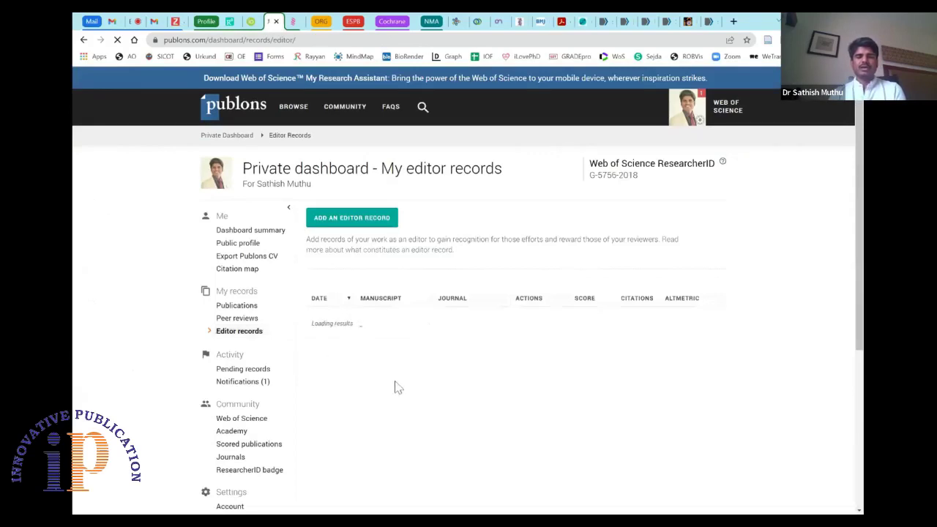
pyautogui.scroll(-1, 386, 289)
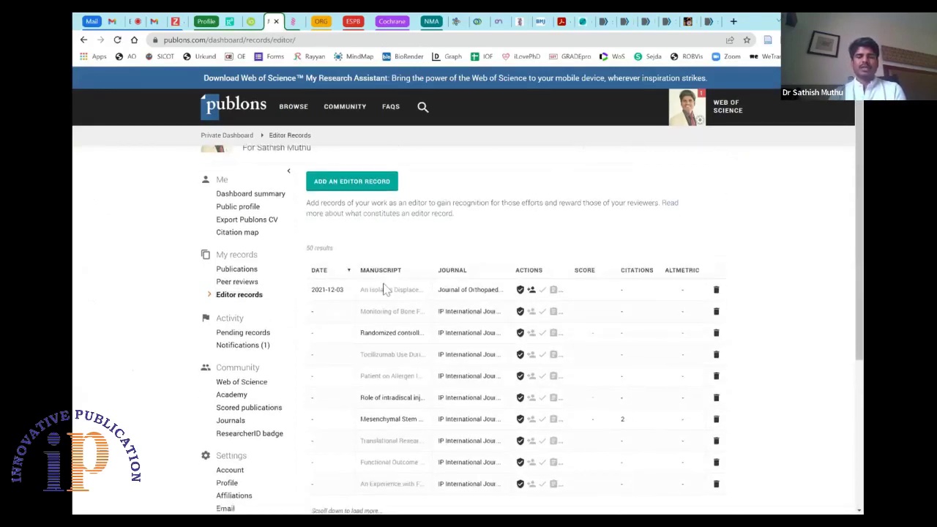
pyautogui.scroll(1, 385, 289)
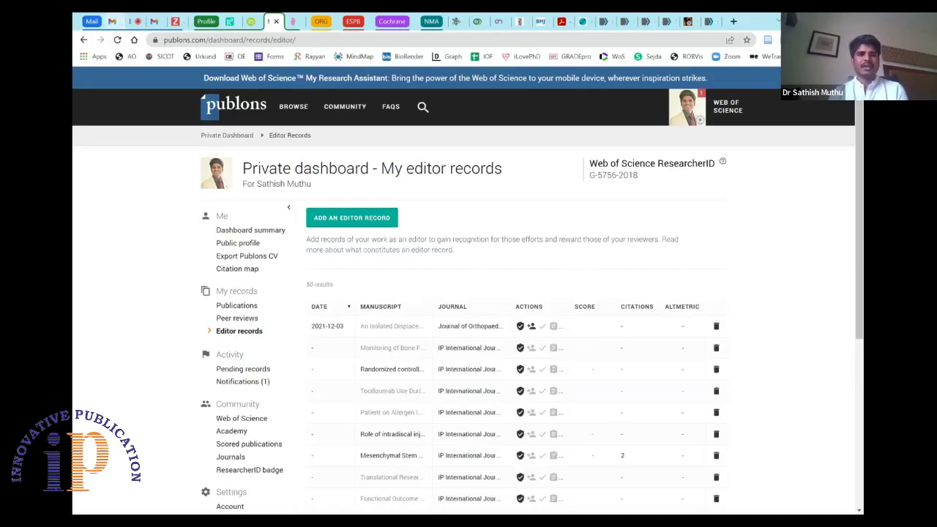
# - Switch to Gmail, search for "handling editor", and open a "Thank you for contribution as Handling Editor to the Journal" email
pyautogui.click(110, 20)
pyautogui.write('handl')
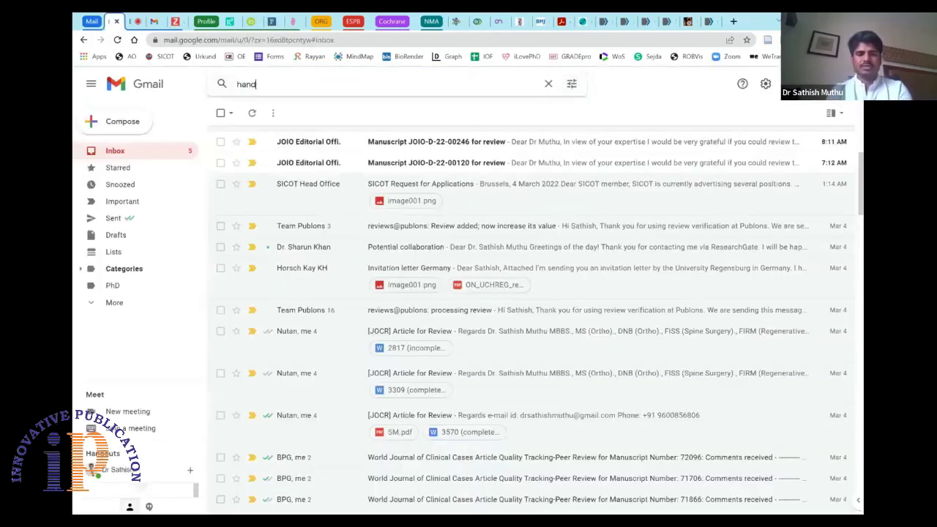
pyautogui.write('ing editor')
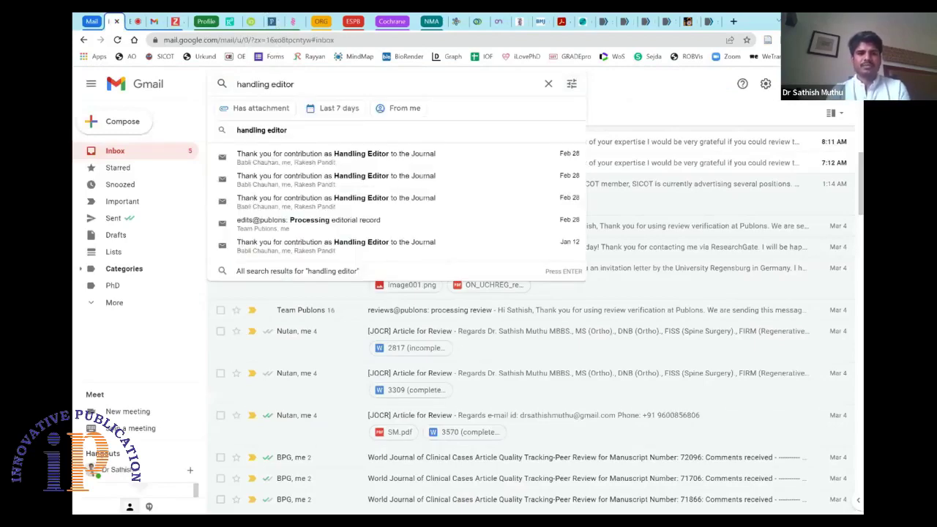
pyautogui.click(236, 103)
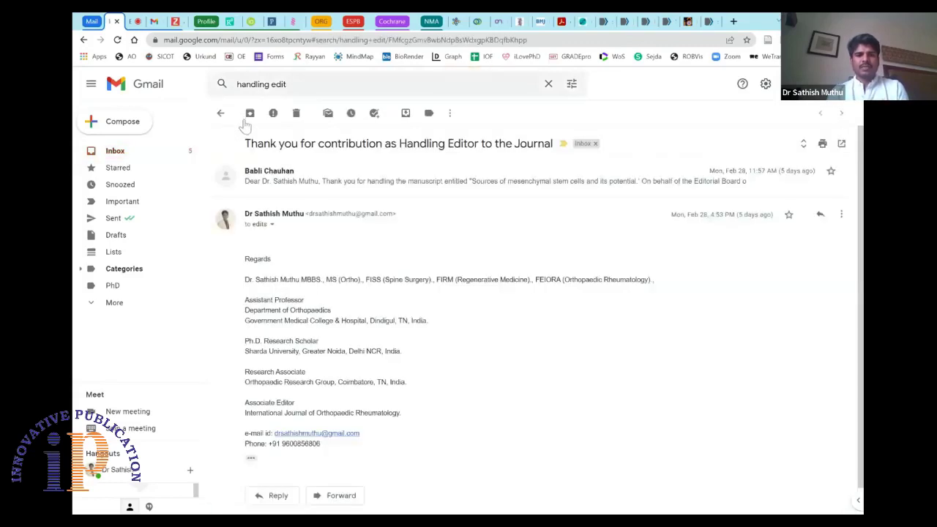
# - Expand the original thank-you message, check the recipient details of the forwarded reply, and return to the inbox
pyautogui.click(324, 176)
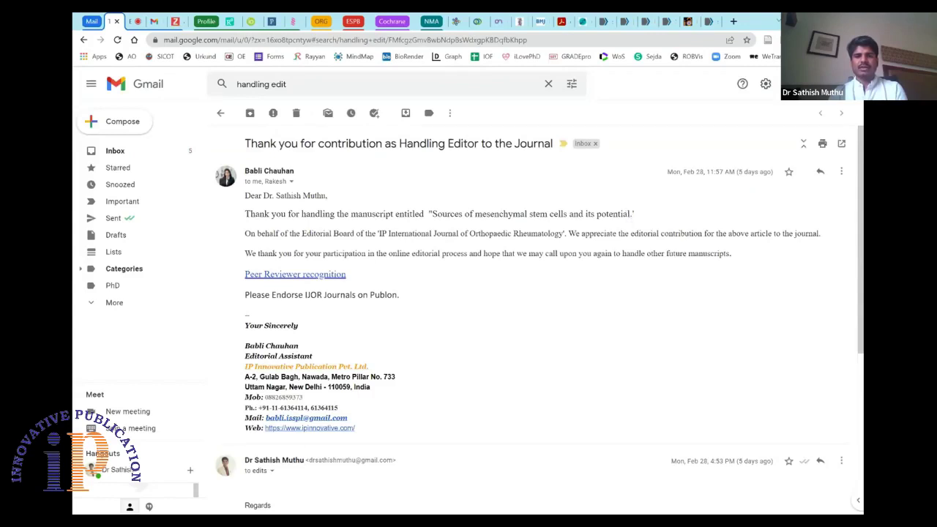
pyautogui.scroll(-3, 366, 282)
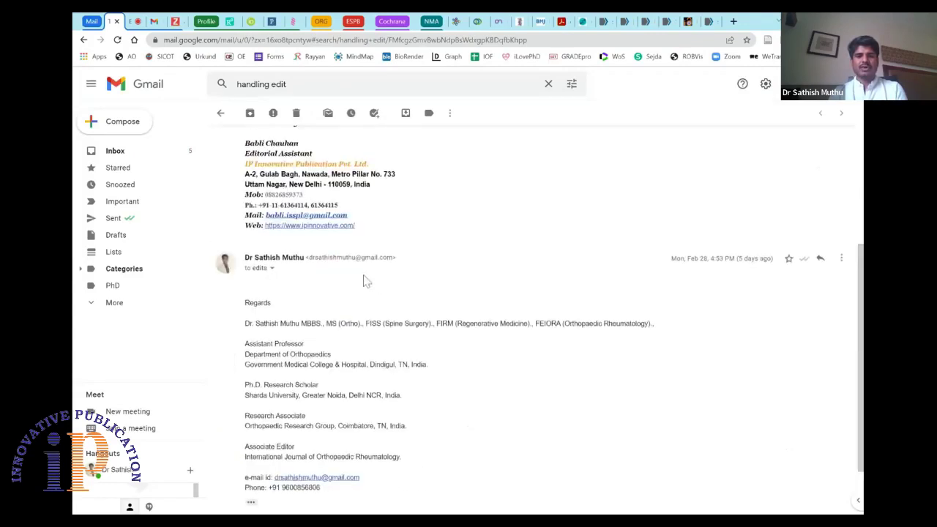
pyautogui.click(272, 268)
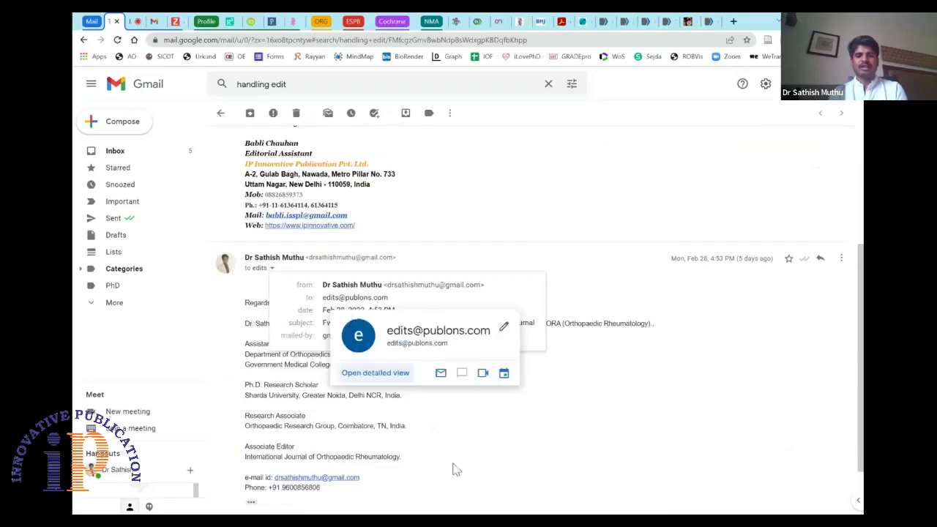
pyautogui.click(455, 498)
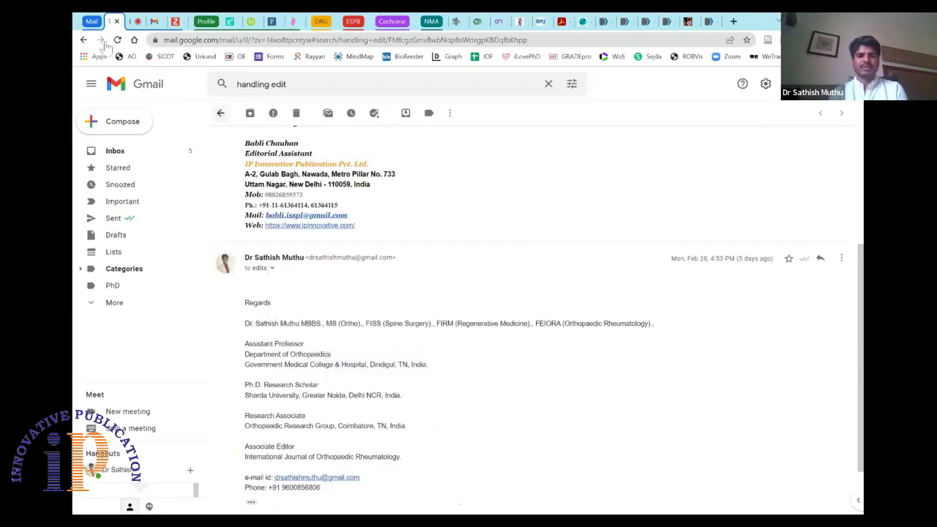
pyautogui.click(220, 113)
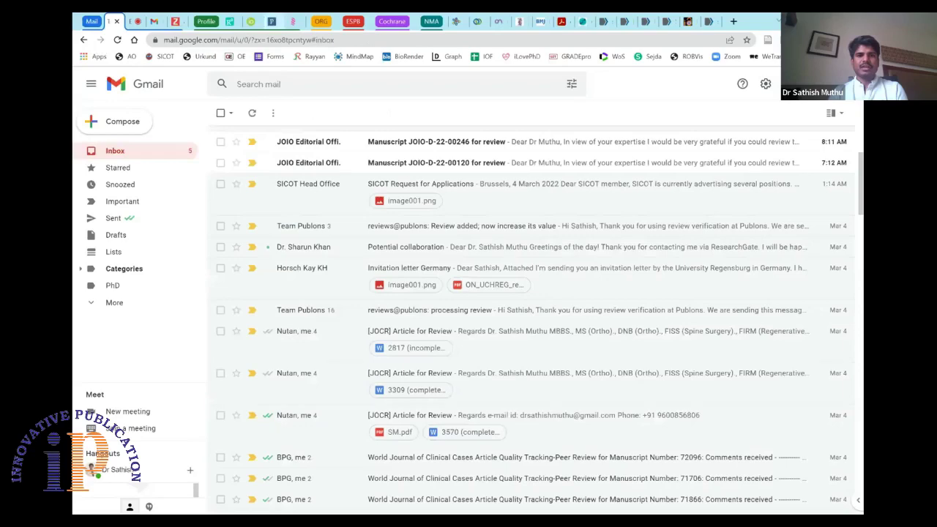
# - Switch back to Publons, look over the editor records and dashboard sections, and open the pending records
pyautogui.click(272, 20)
pyautogui.scroll(-2, 208, 309)
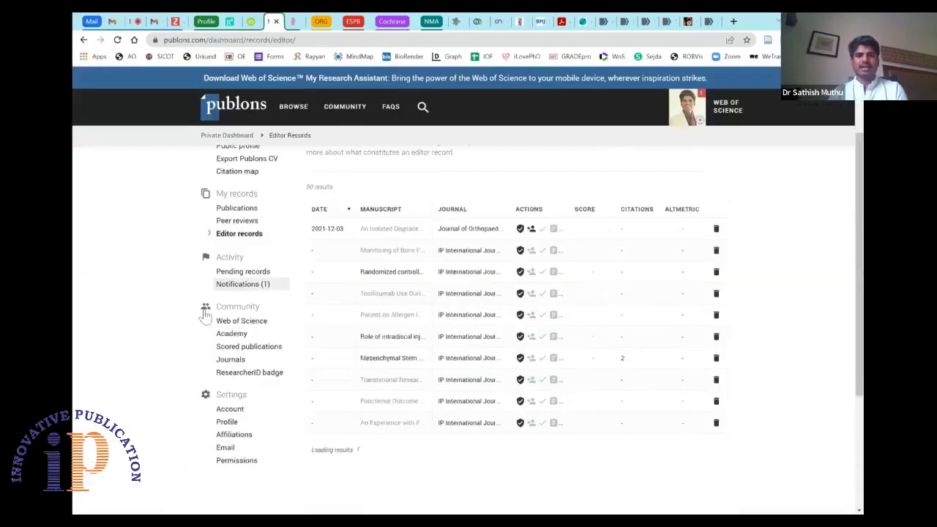
pyautogui.scroll(2, 289, 213)
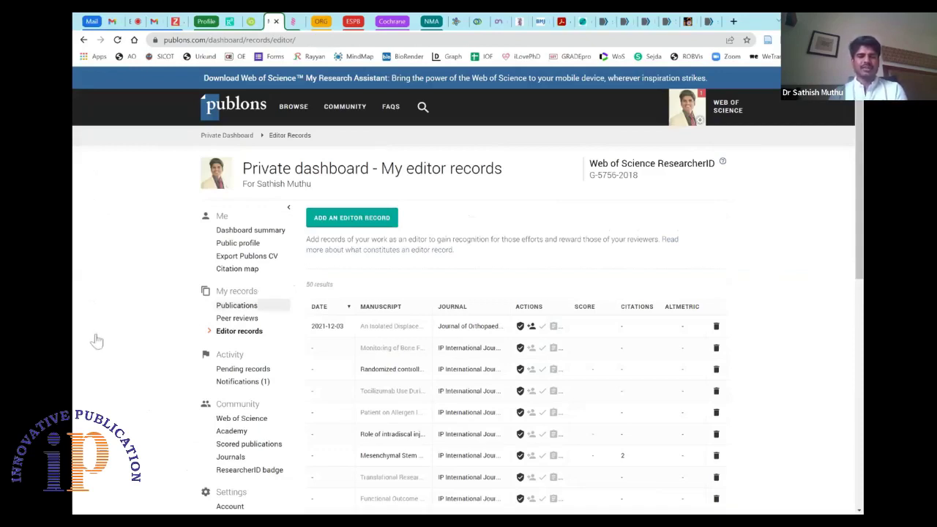
pyautogui.scroll(-1, 95, 339)
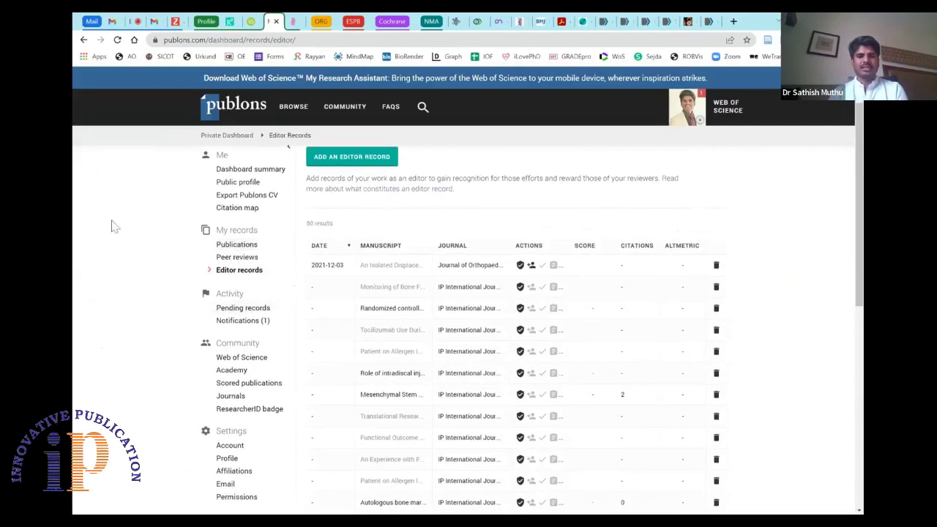
pyautogui.scroll(-1, 469, 330)
pyautogui.scroll(-1, 95, 303)
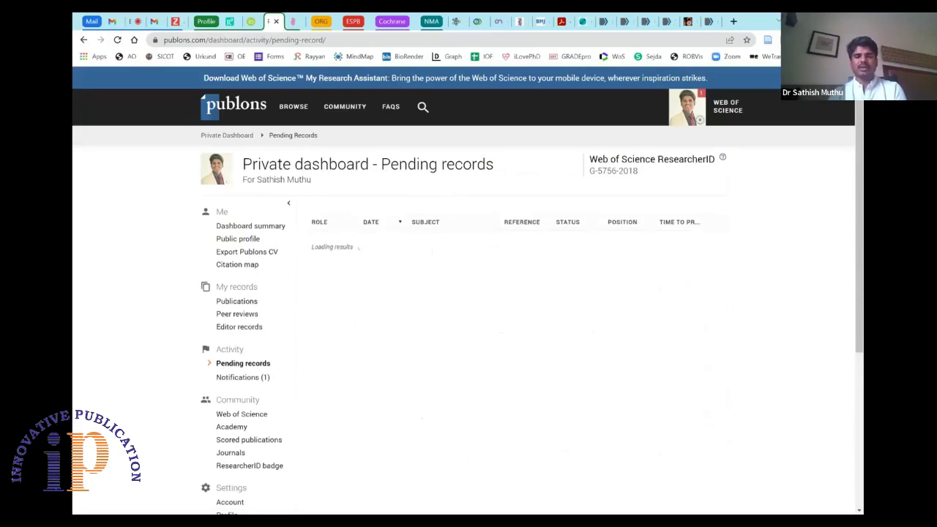
# - Examine the status, queue position and processing time of the pending reviewer and editor records
pyautogui.scroll(-1, 532, 330)
pyautogui.scroll(1, 532, 326)
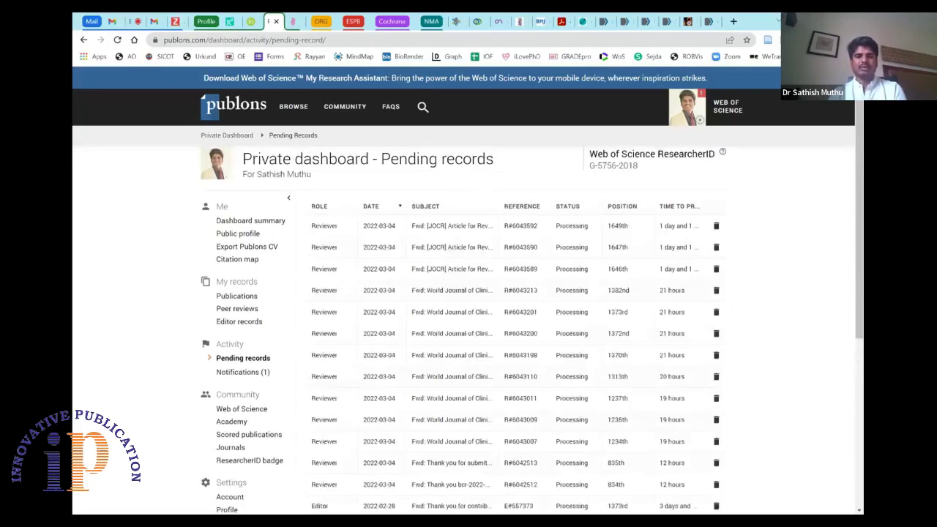
pyautogui.scroll(-3, 468, 329)
pyautogui.scroll(2, 468, 329)
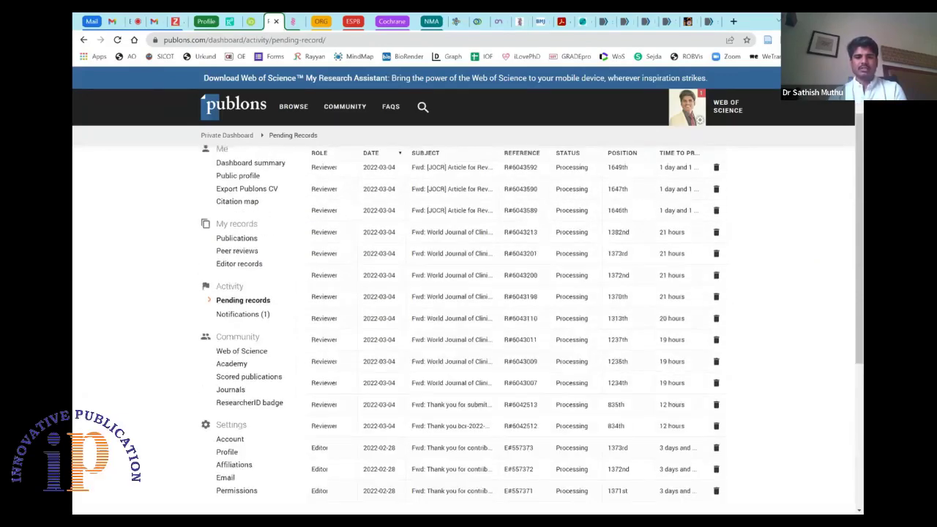
pyautogui.scroll(-1, 469, 329)
pyautogui.scroll(2, 468, 329)
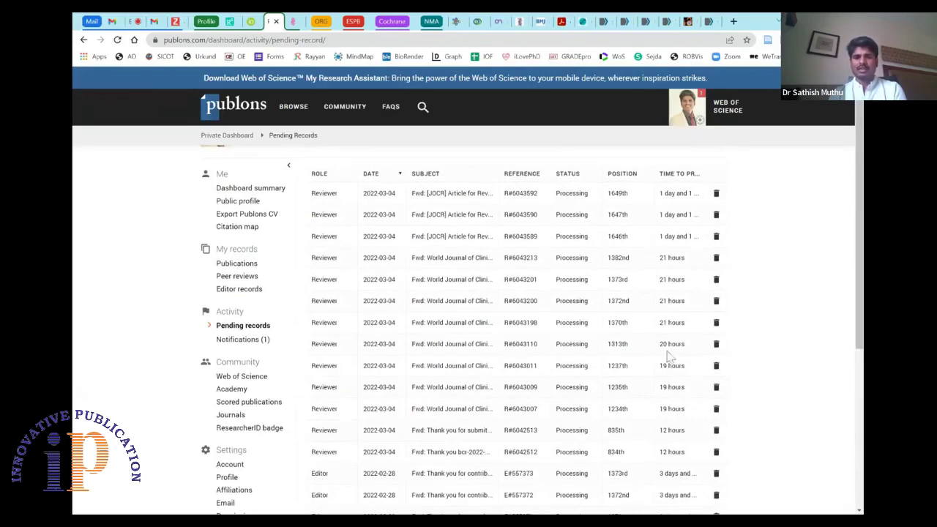
# - Look through the remaining pending reviewer and editor records, and open the notifications page
pyautogui.scroll(-2, 665, 356)
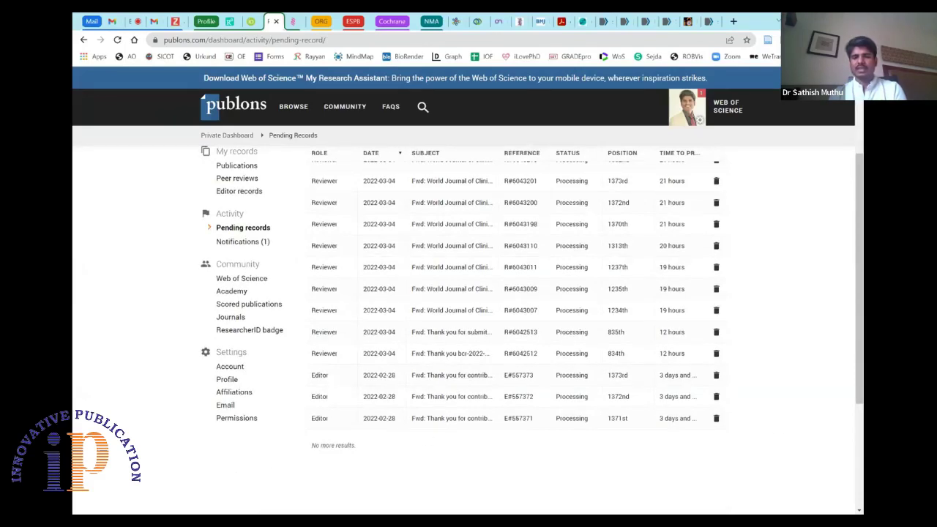
pyautogui.scroll(3, 743, 386)
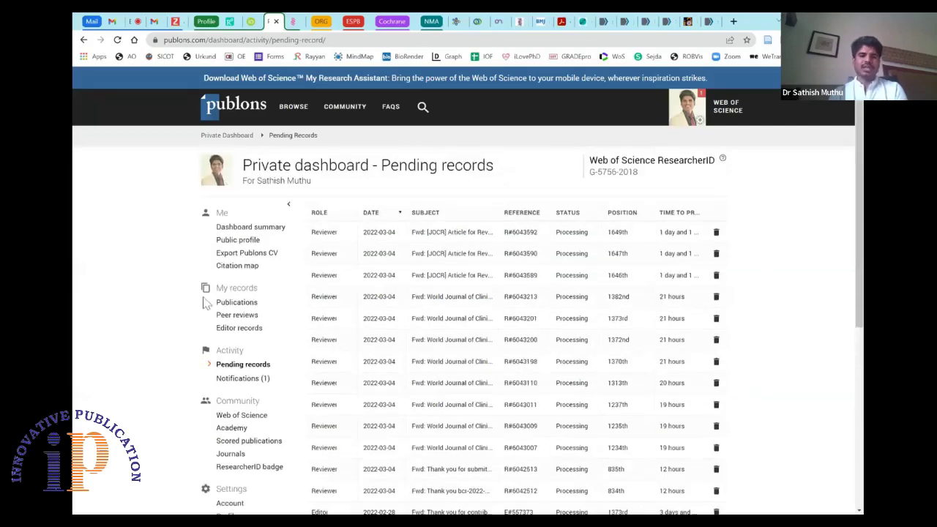
pyautogui.scroll(-2, 143, 388)
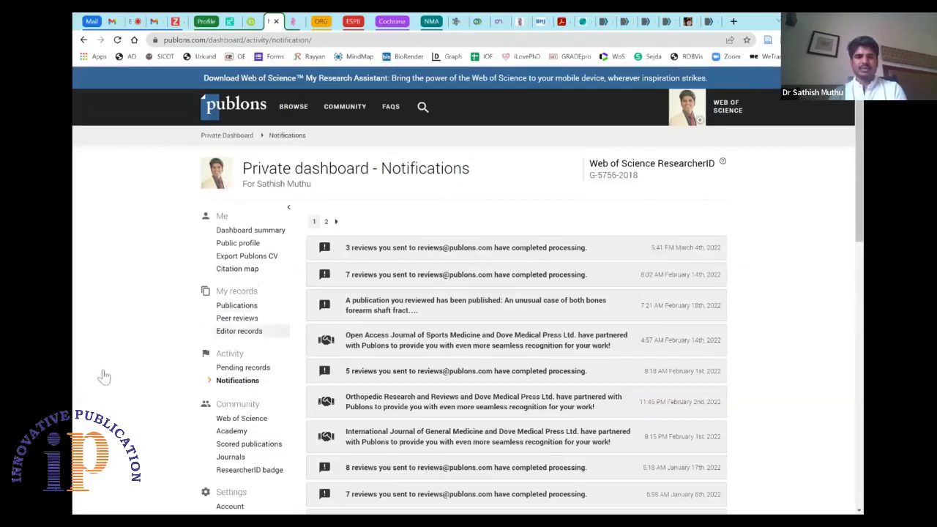
# - Look over the notifications and community sections, view the Web of Science Academy page, and return to the notifications
pyautogui.scroll(-1, 516, 330)
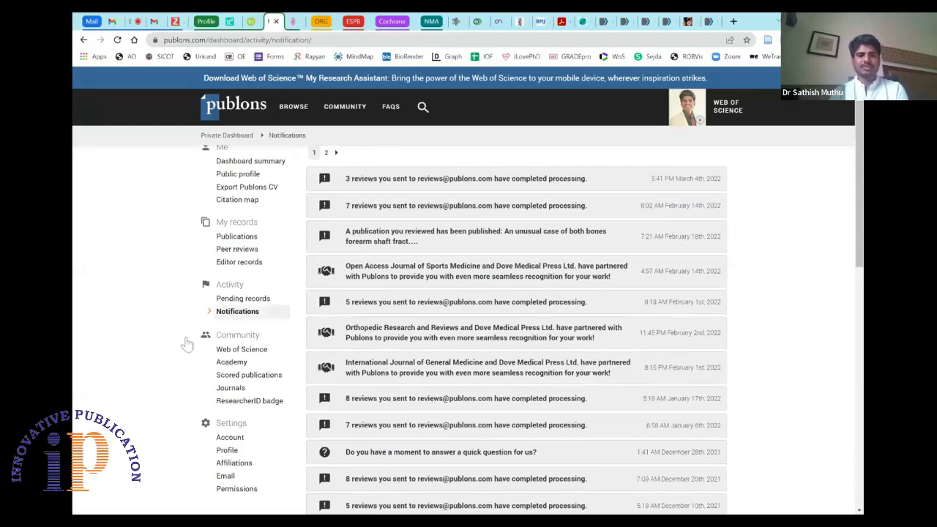
pyautogui.scroll(-1, 187, 344)
pyautogui.scroll(-1, 187, 344)
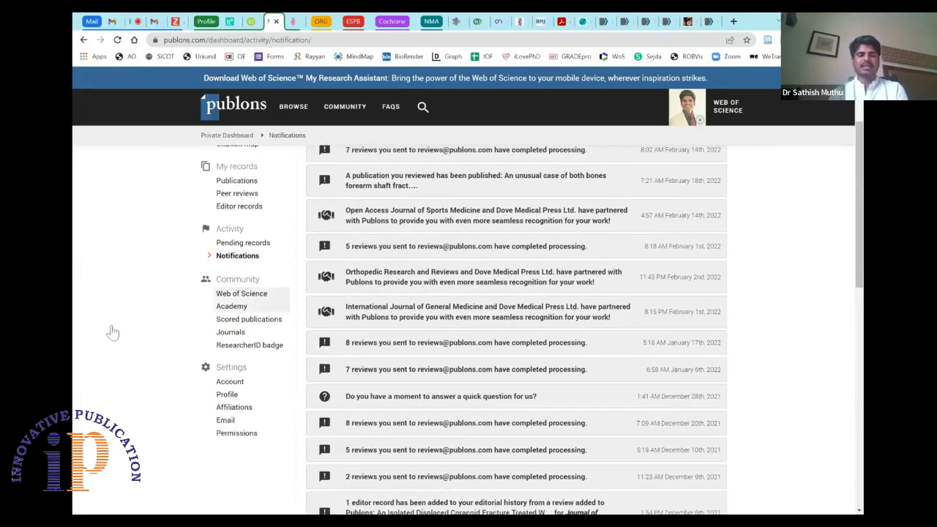
pyautogui.press('F5')
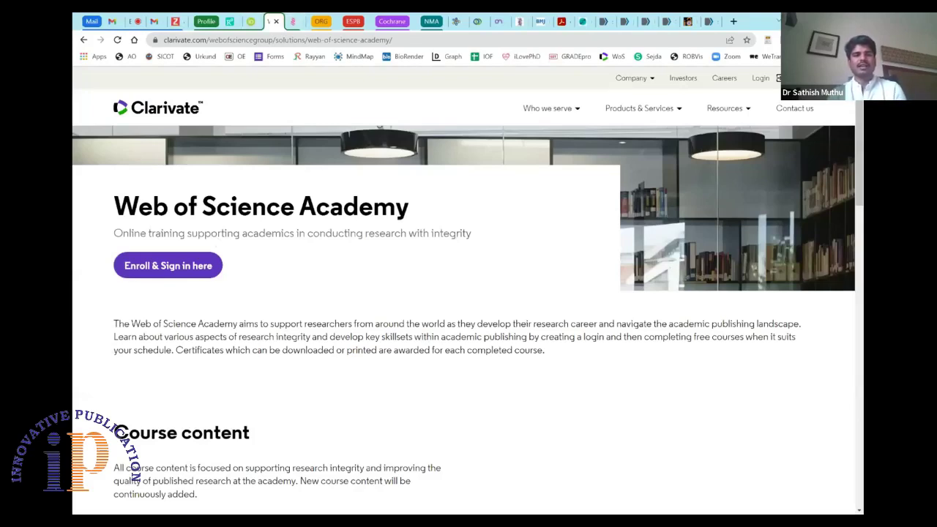
pyautogui.hotkey('alt', 'Left')
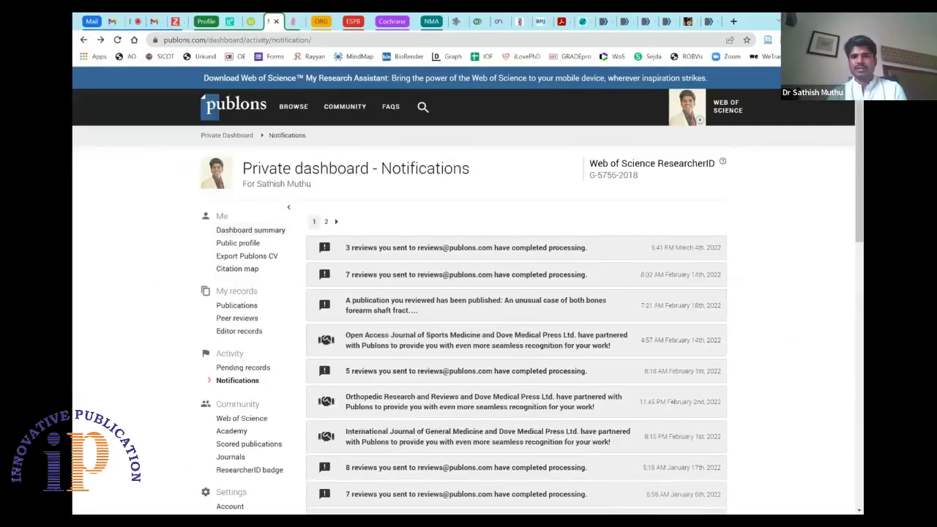
# - View the public researcher profile, and return to the private dashboard summary
pyautogui.click(692, 110)
pyautogui.click(691, 161)
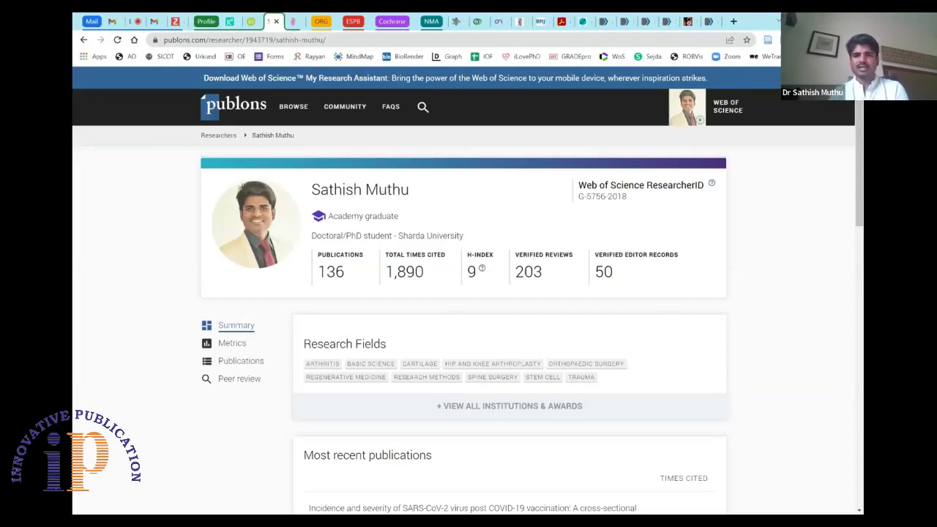
pyautogui.click(689, 106)
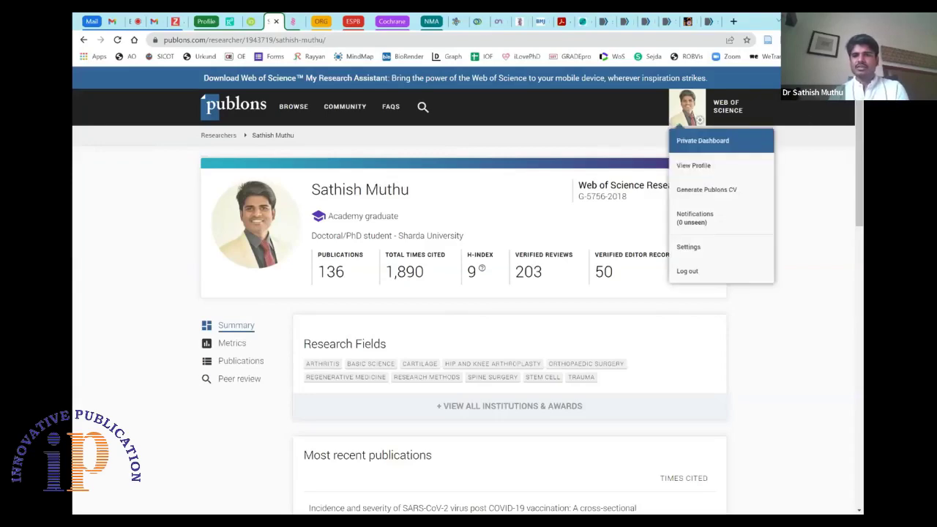
pyautogui.click(703, 141)
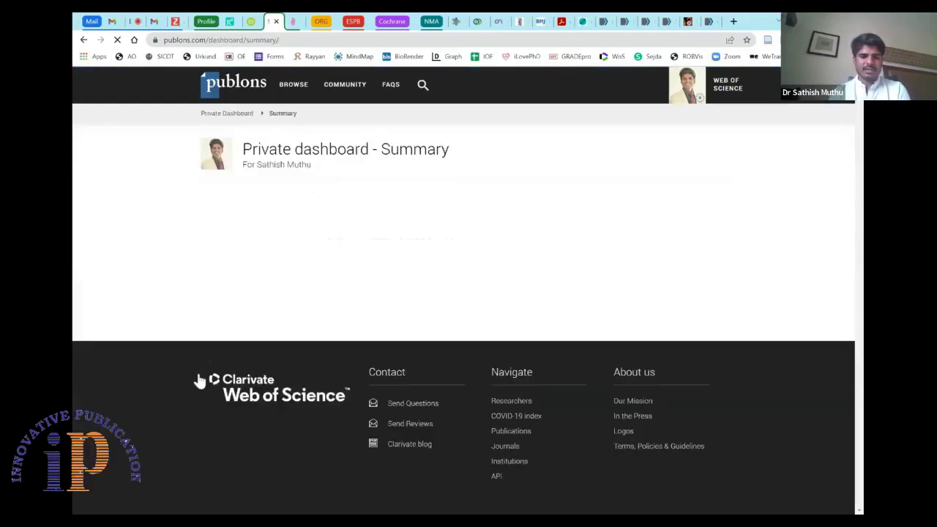
# - Open the Journals page under Community, look over the endorsed journals, and switch to the Reviewer Interest list
pyautogui.scroll(-3, 164, 443)
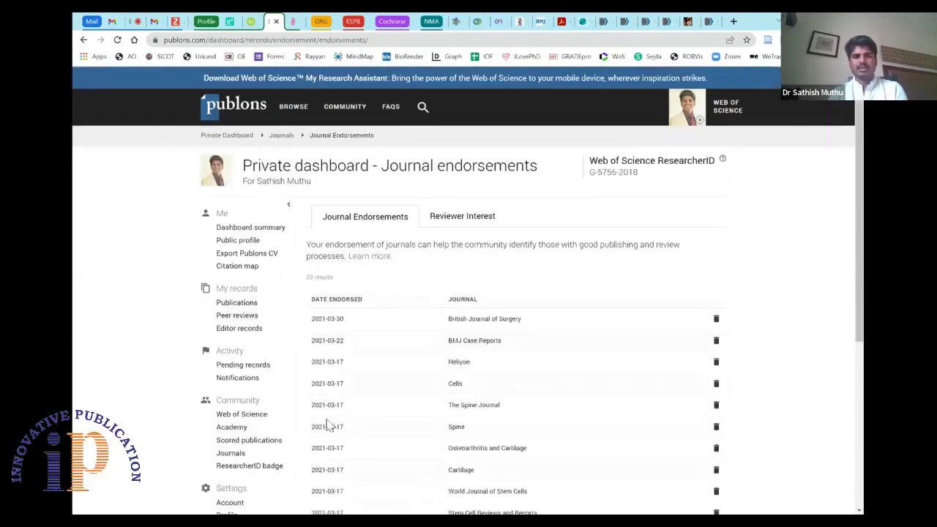
pyautogui.scroll(-2, 330, 426)
pyautogui.scroll(1, 329, 426)
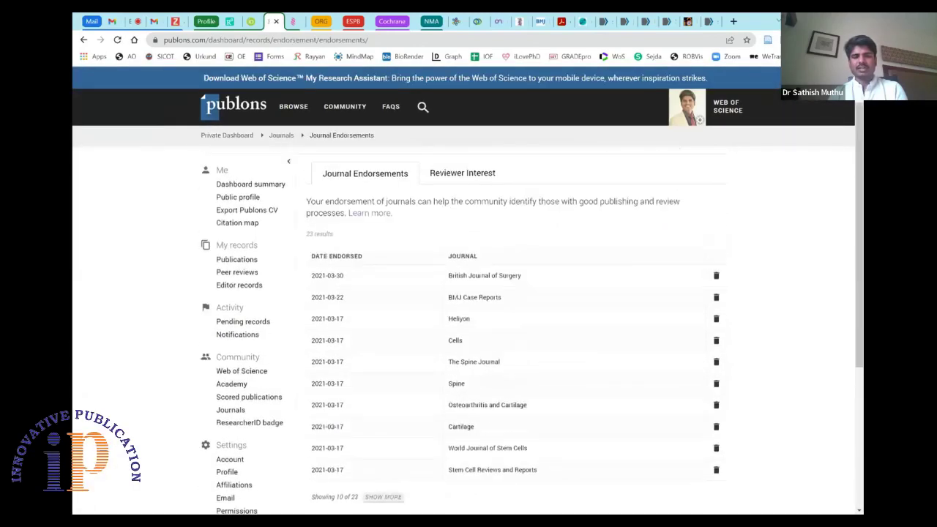
pyautogui.scroll(-1, 508, 280)
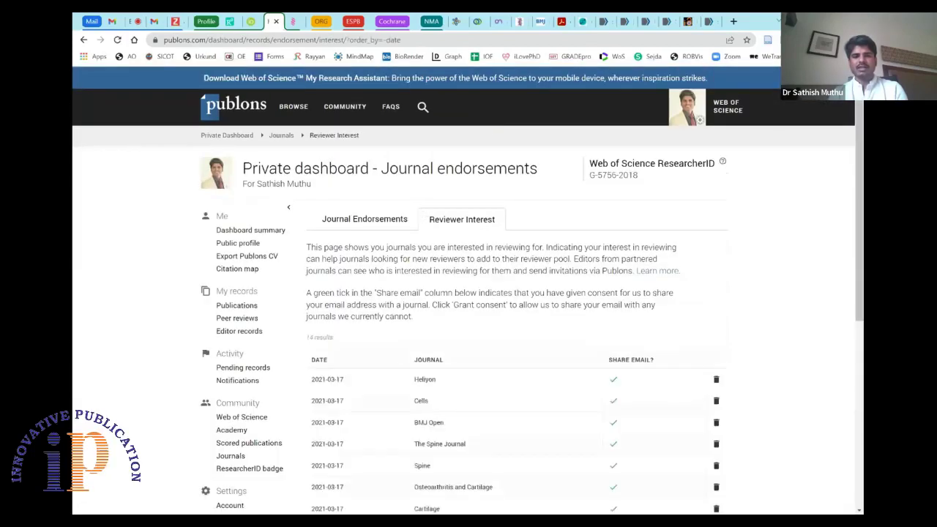
# - Examine the reviewer-interest journals and their email-sharing consent, and open the ResearcherID badge page
pyautogui.scroll(-2, 391, 327)
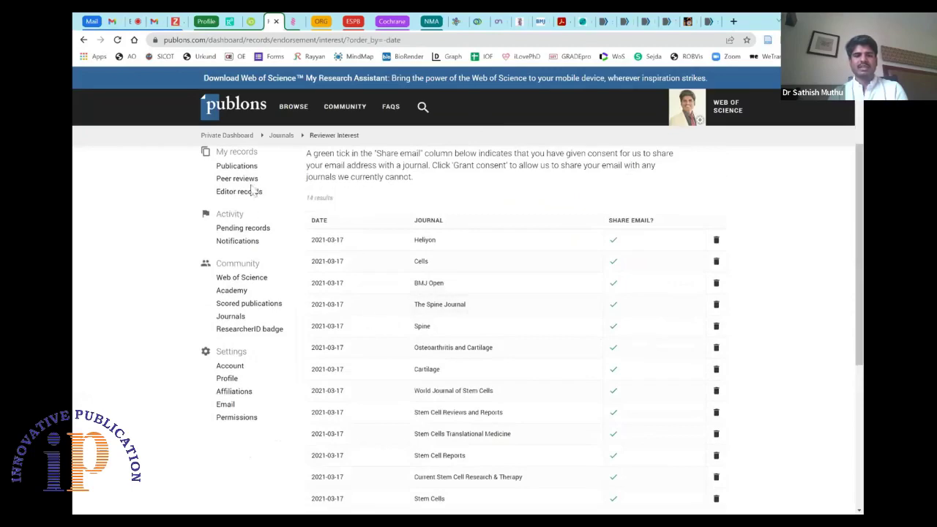
pyautogui.scroll(1, 314, 168)
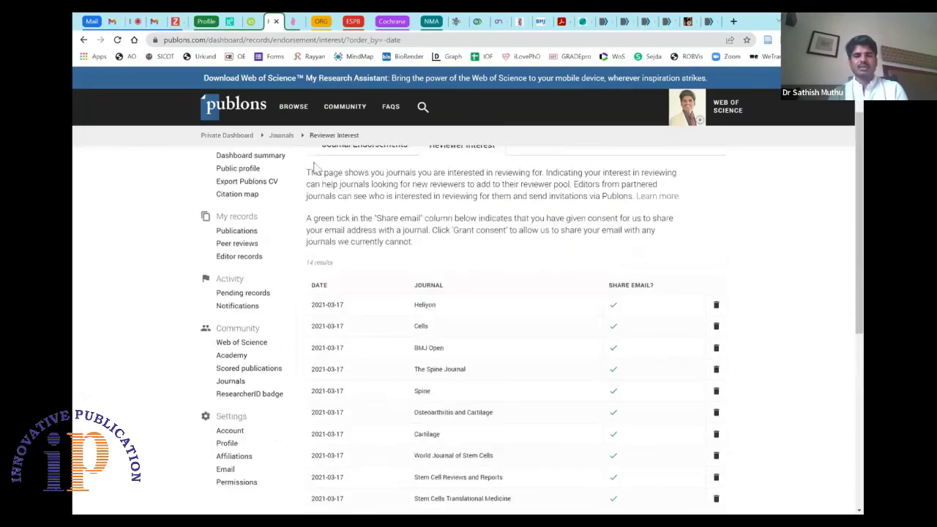
pyautogui.scroll(1, 314, 167)
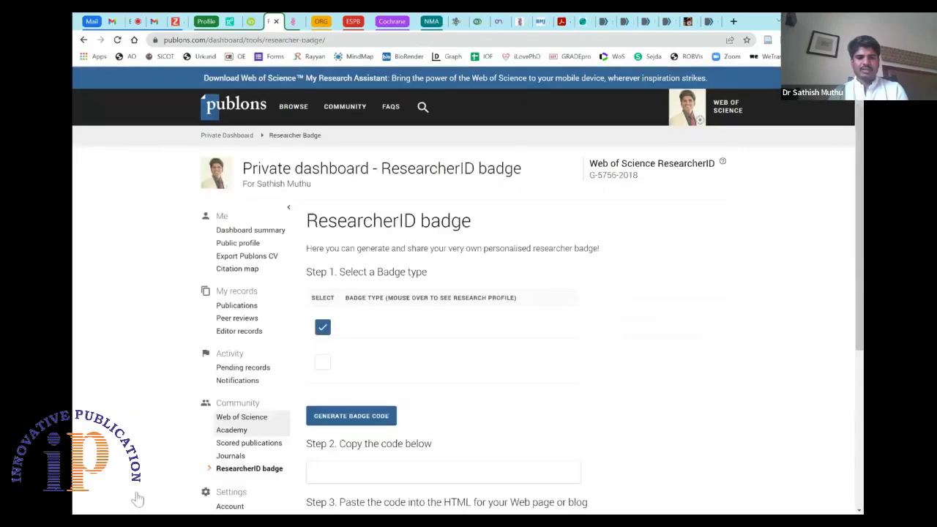
# - Check the badge types and code generation steps, and open the account sign-in and security settings
pyautogui.moveTo(374, 329)
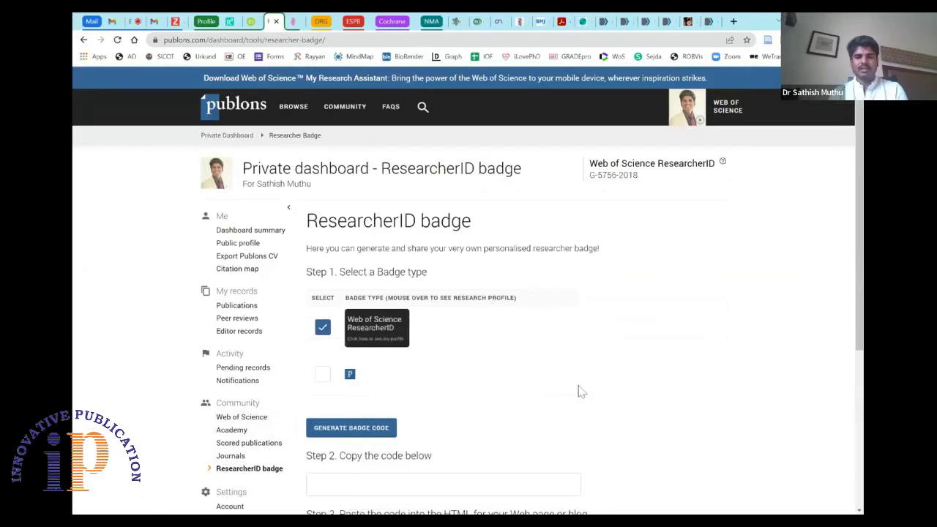
pyautogui.scroll(-1, 578, 391)
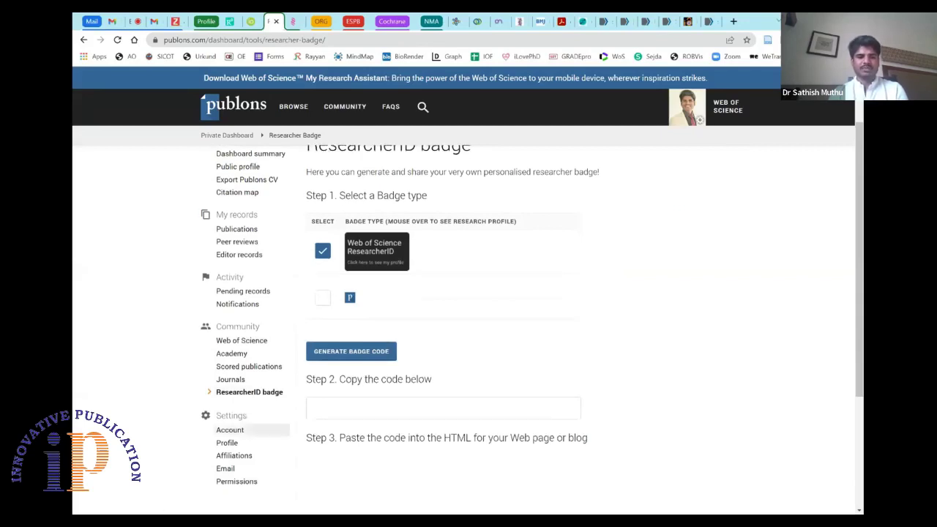
pyautogui.scroll(-2, 130, 381)
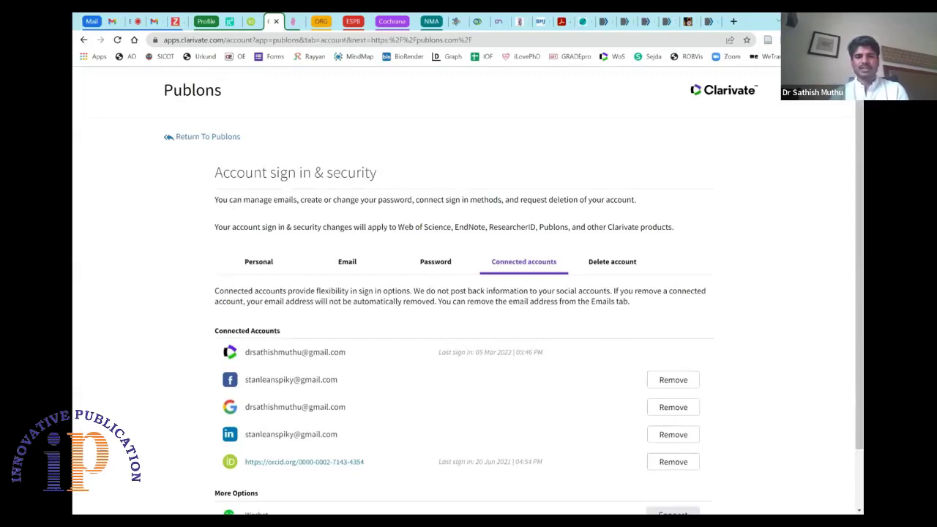
# - Go through the personal, email, password, connected-account and account-deletion settings, and return to the Publons dashboard
pyautogui.scroll(-2, 469, 293)
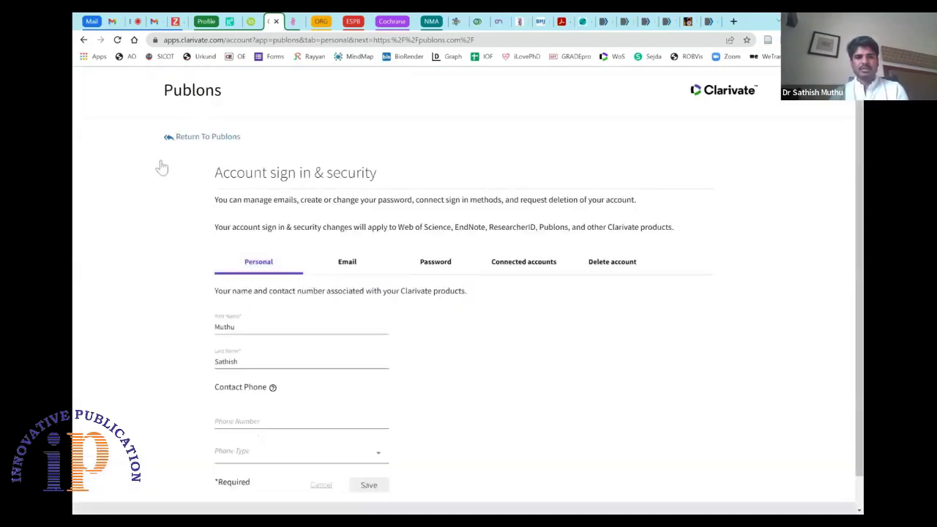
pyautogui.scroll(-1, 203, 390)
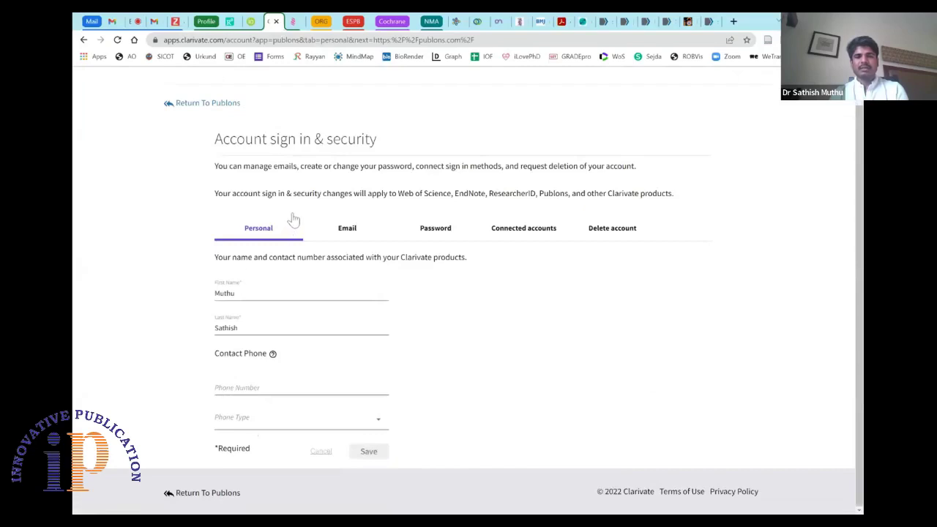
pyautogui.click(347, 227)
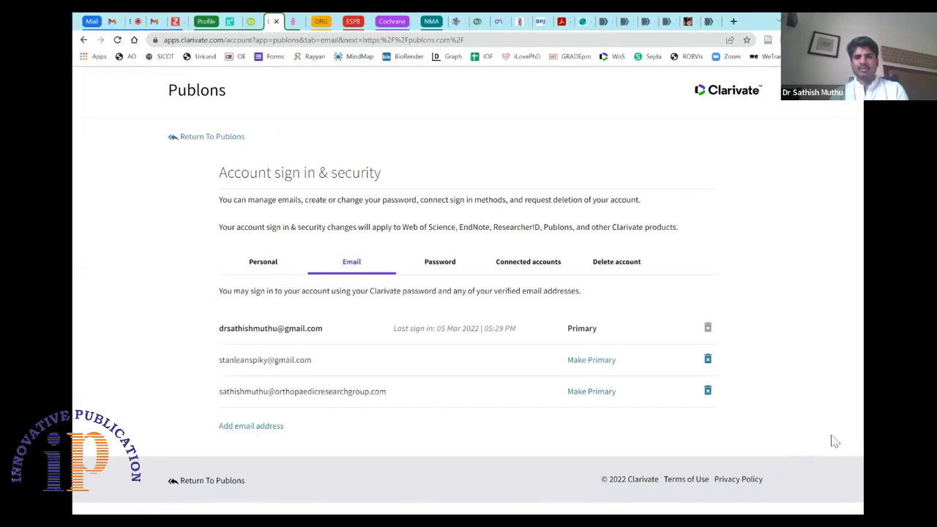
pyautogui.click(444, 268)
pyautogui.click(555, 257)
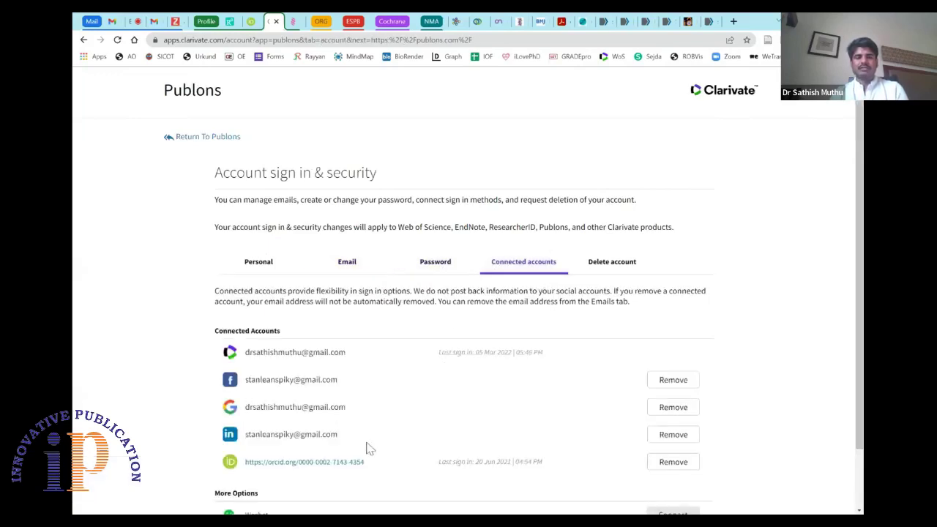
pyautogui.scroll(-3, 370, 448)
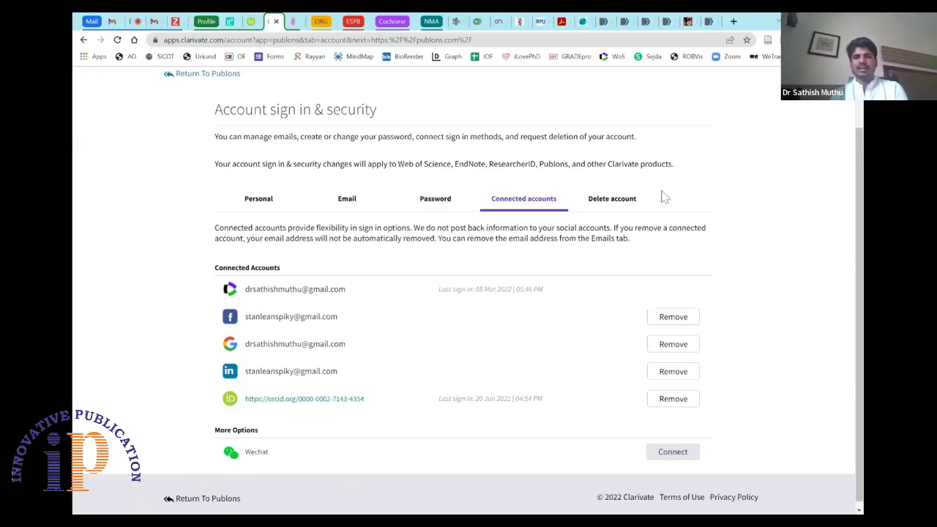
pyautogui.click(612, 199)
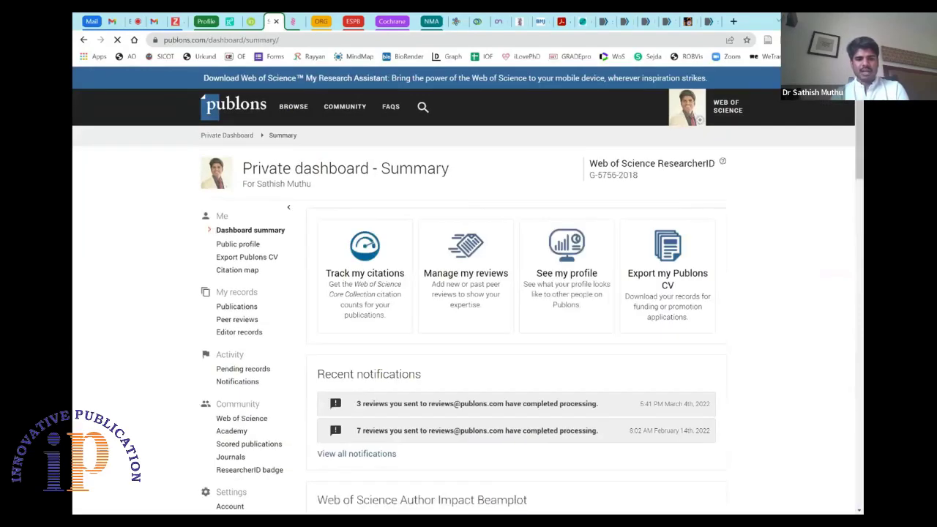
# - Open the profile settings and look over the profile photo, name details and research fields
pyautogui.scroll(-3, 469, 330)
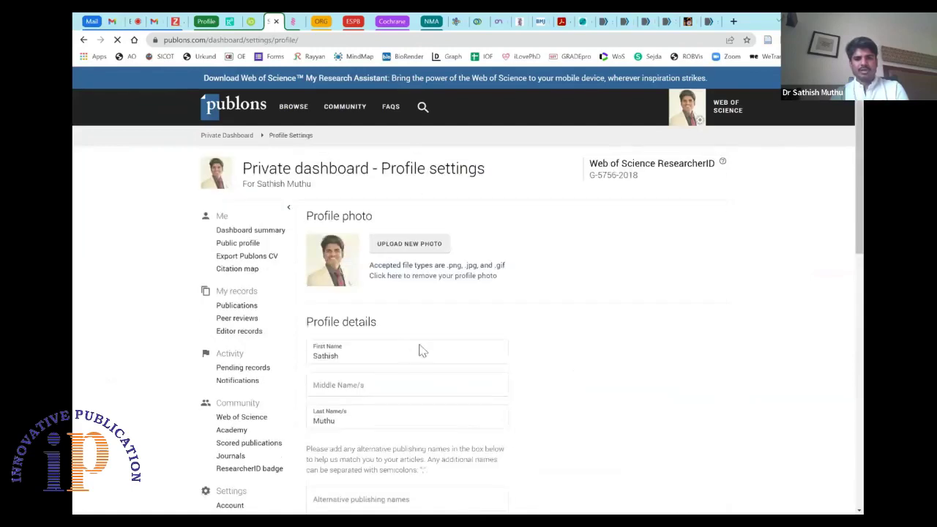
pyautogui.scroll(-1, 424, 351)
pyautogui.scroll(1, 422, 350)
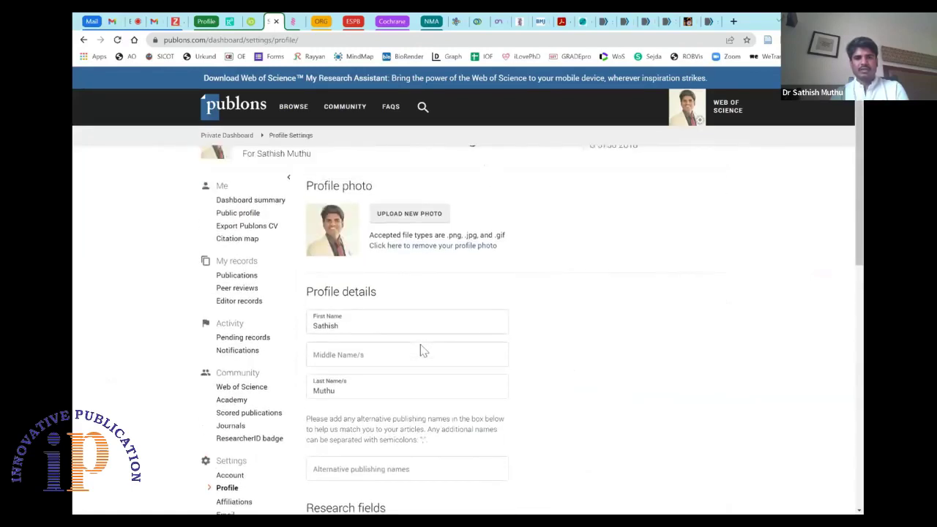
pyautogui.scroll(-1, 456, 301)
pyautogui.scroll(-2, 457, 301)
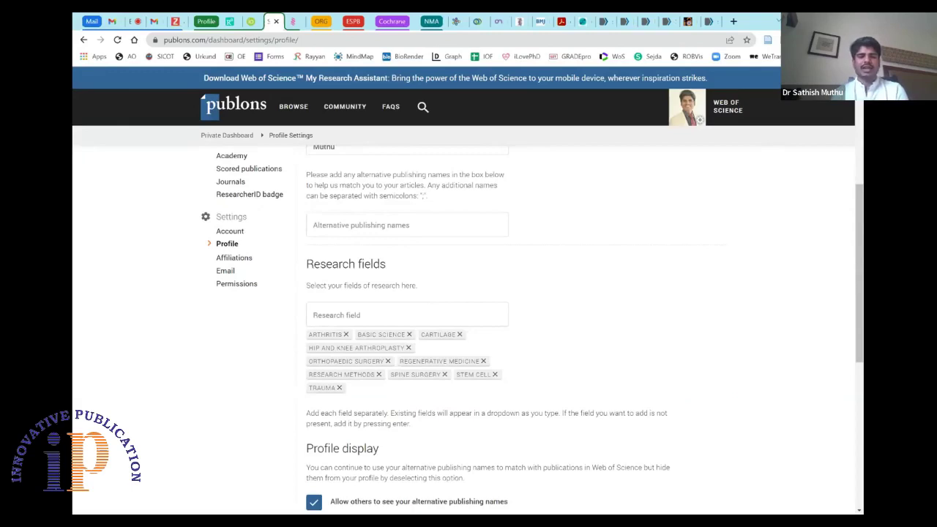
# - Examine the profile display settings, and view the default publication ordering options without changing the selection
pyautogui.scroll(-1, 469, 322)
pyautogui.scroll(-1, 469, 323)
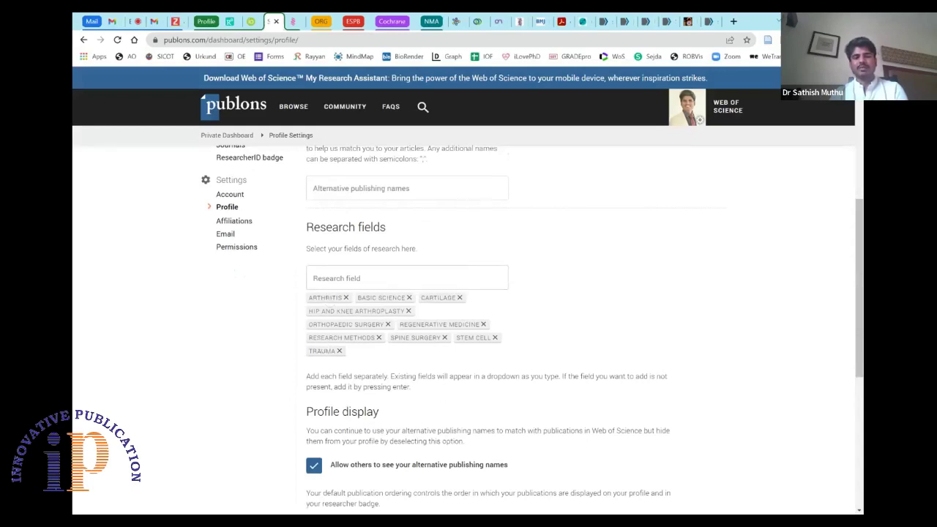
pyautogui.scroll(-1, 469, 322)
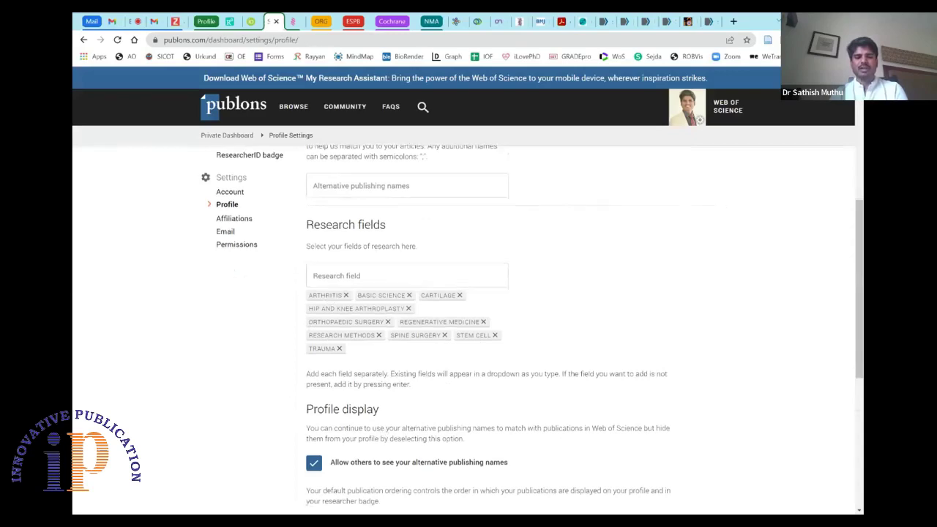
pyautogui.scroll(-3, 469, 323)
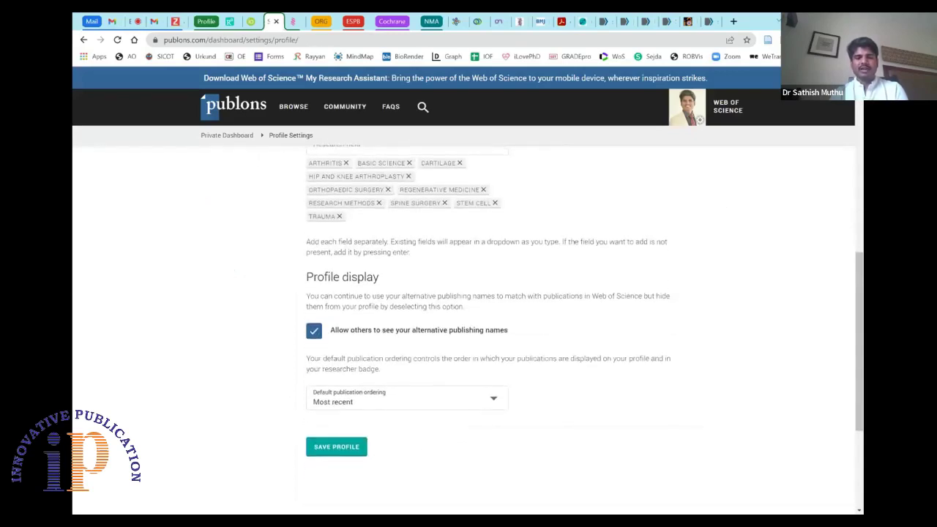
pyautogui.click(402, 400)
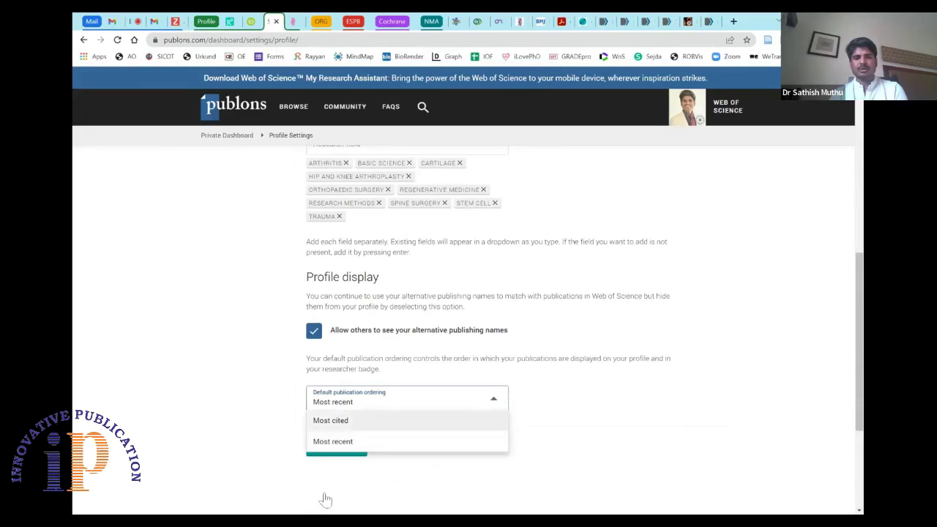
pyautogui.click(192, 380)
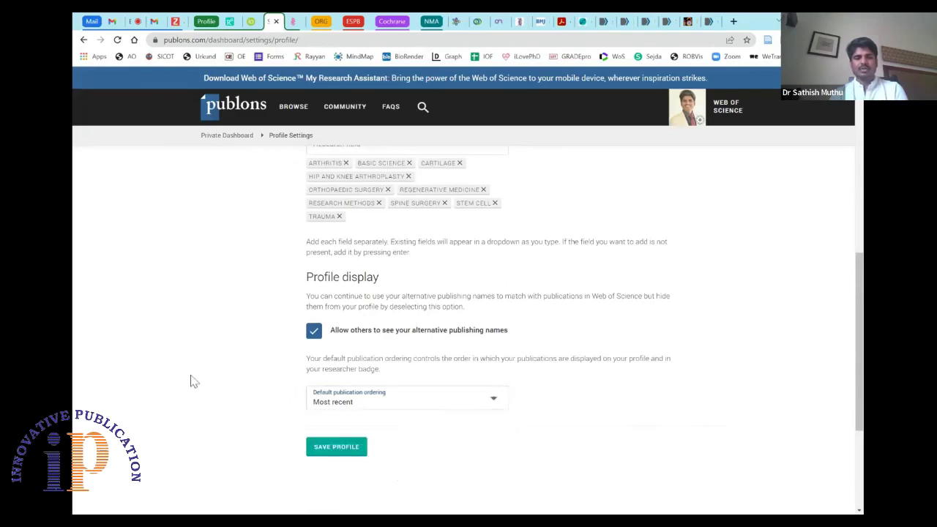
# - Open the affiliation settings and look over the editorial board memberships and institution affiliations
pyautogui.scroll(5, 192, 381)
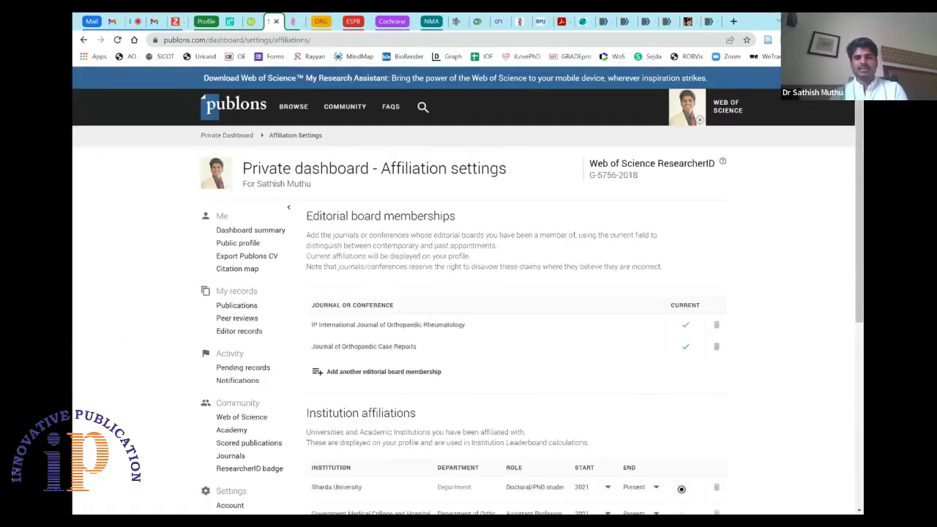
pyautogui.scroll(-1, 329, 474)
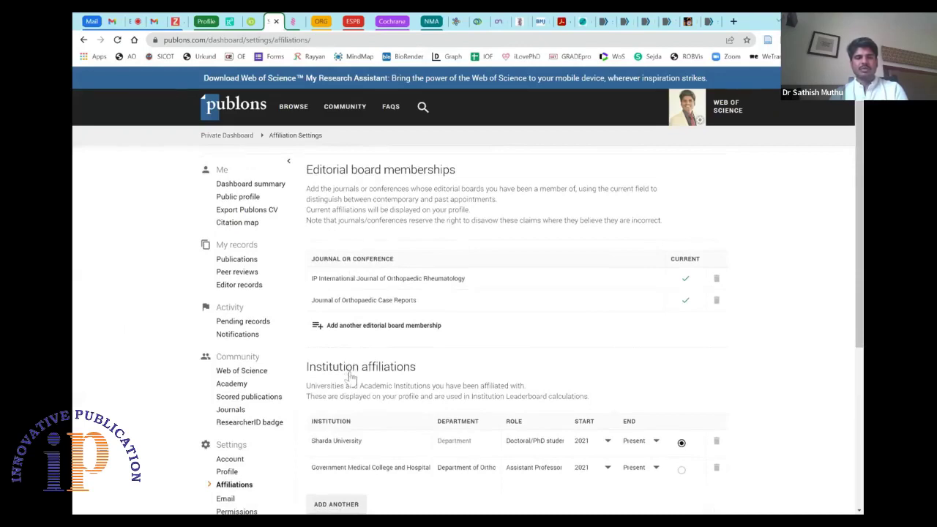
# - Open the email settings and look over the review availability and the email notification and newsletter preferences
pyautogui.scroll(-1, 353, 404)
pyautogui.scroll(-1, 352, 404)
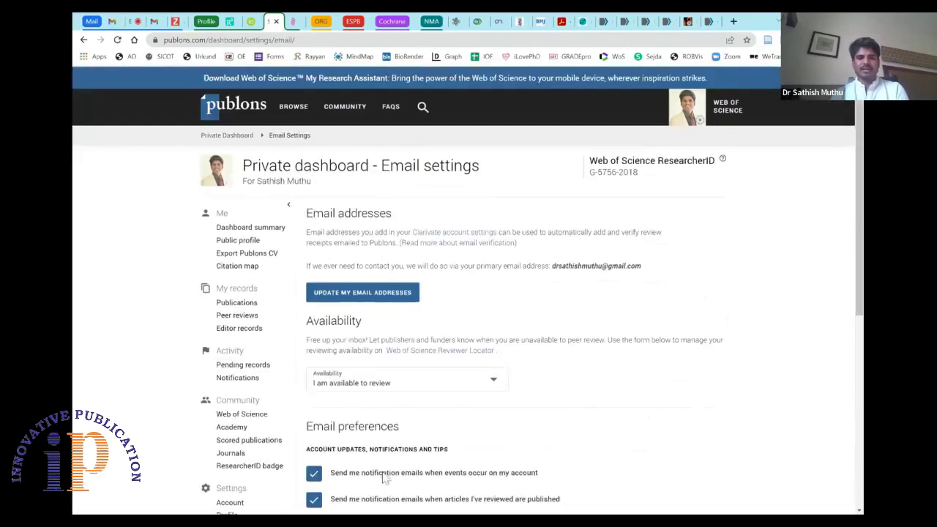
pyautogui.scroll(-1, 383, 477)
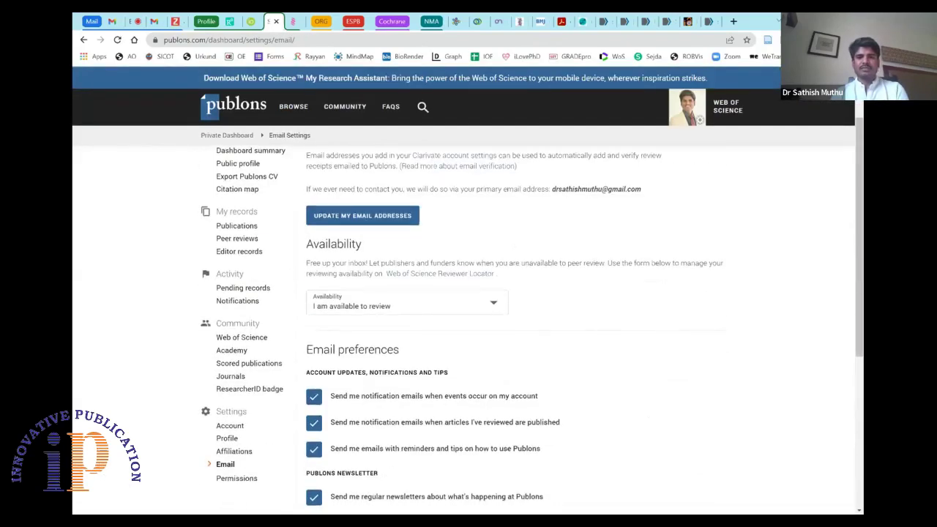
pyautogui.scroll(-1, 442, 402)
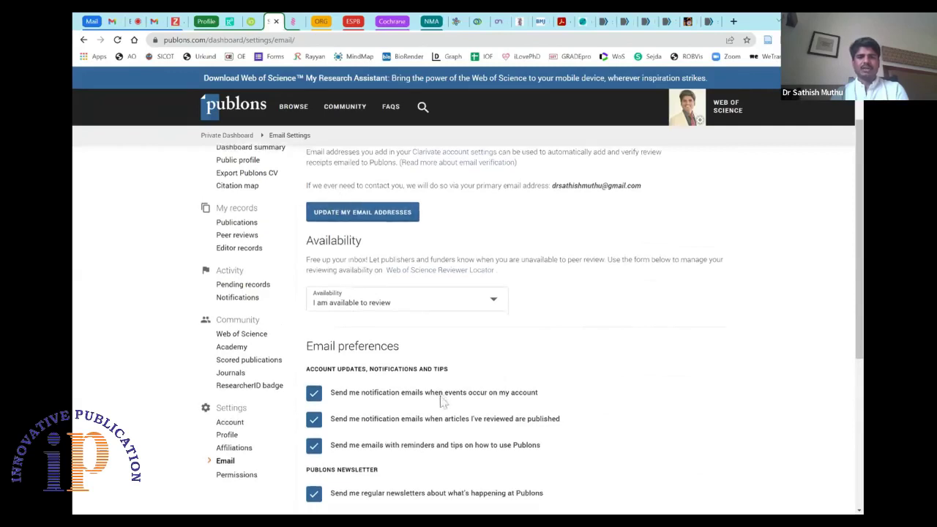
pyautogui.scroll(-1, 441, 402)
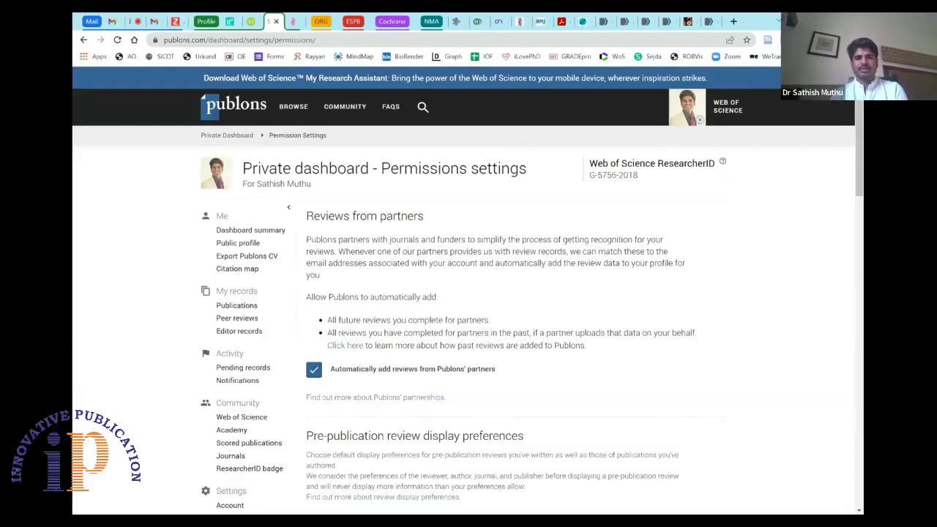
# - Open the permissions settings and review the automatic partner review option and the pre-publication and grant review display preferences
pyautogui.scroll(-2, 384, 449)
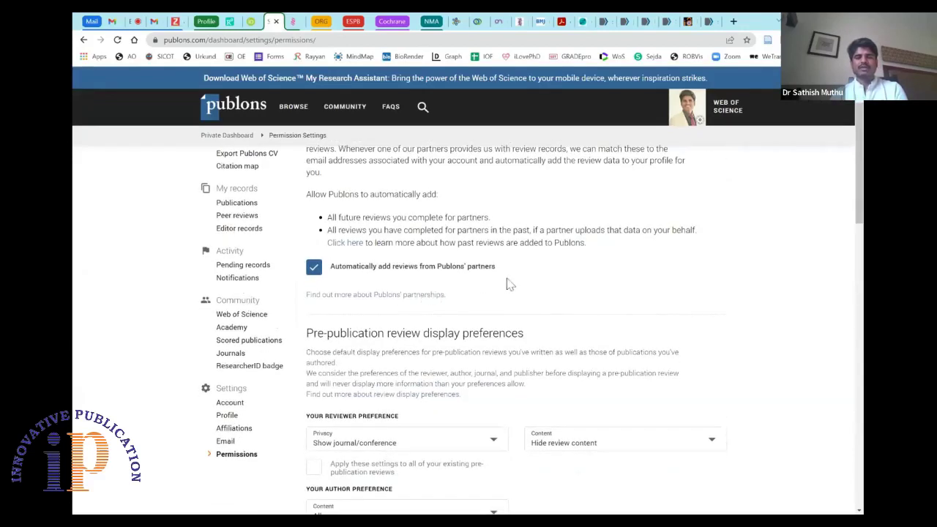
pyautogui.scroll(1, 510, 284)
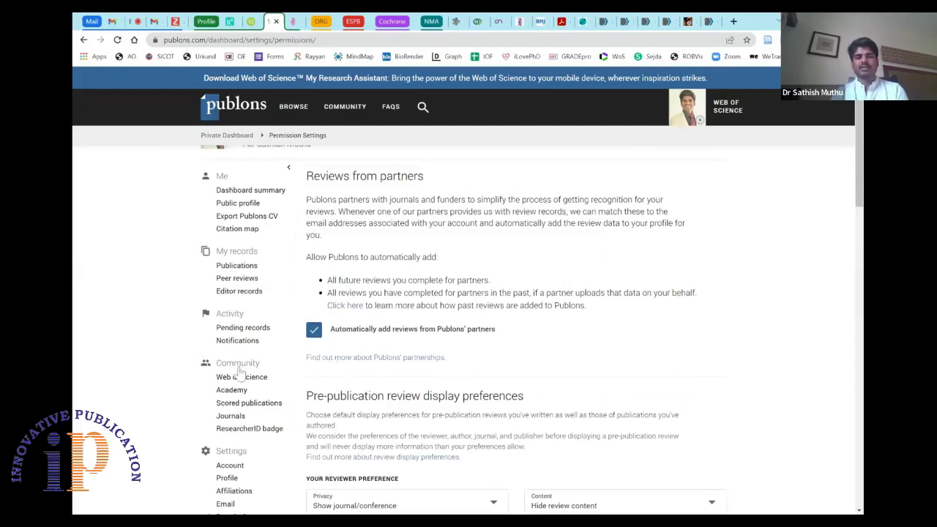
pyautogui.scroll(-3, 239, 372)
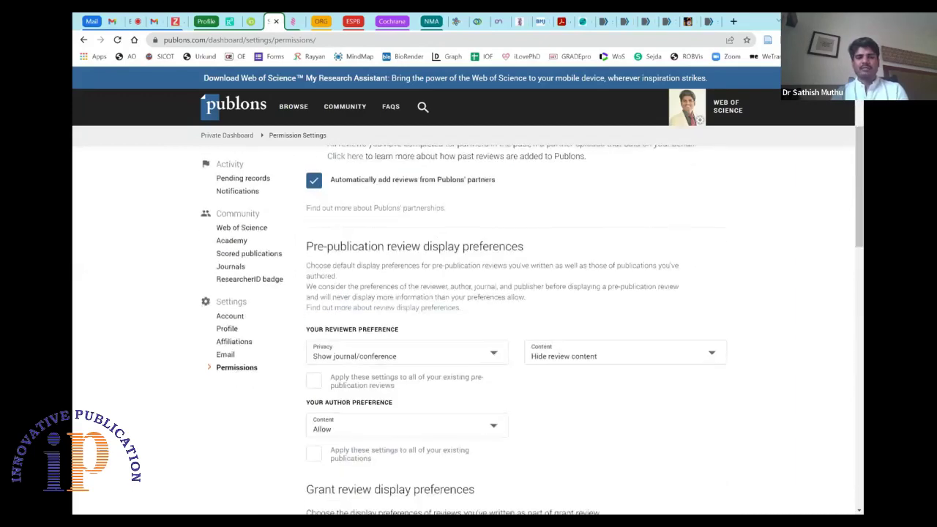
pyautogui.scroll(-2, 395, 408)
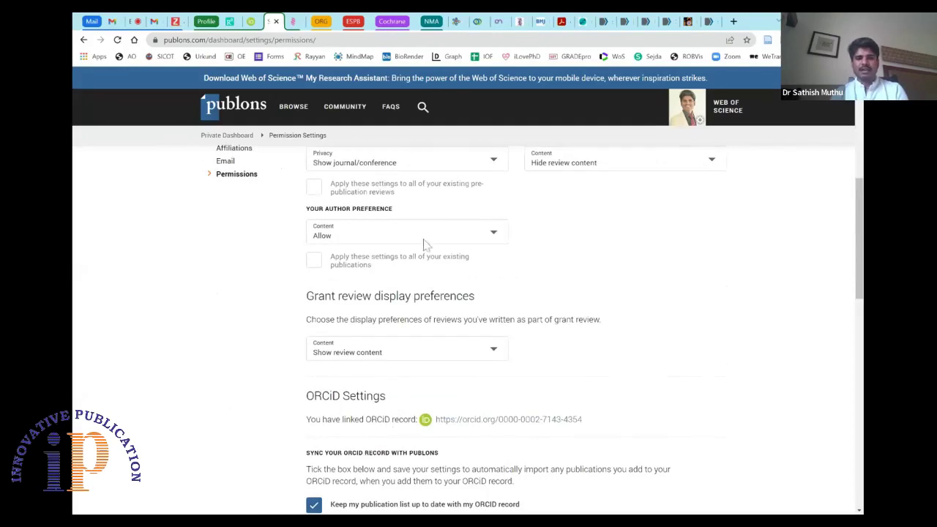
pyautogui.scroll(2, 425, 246)
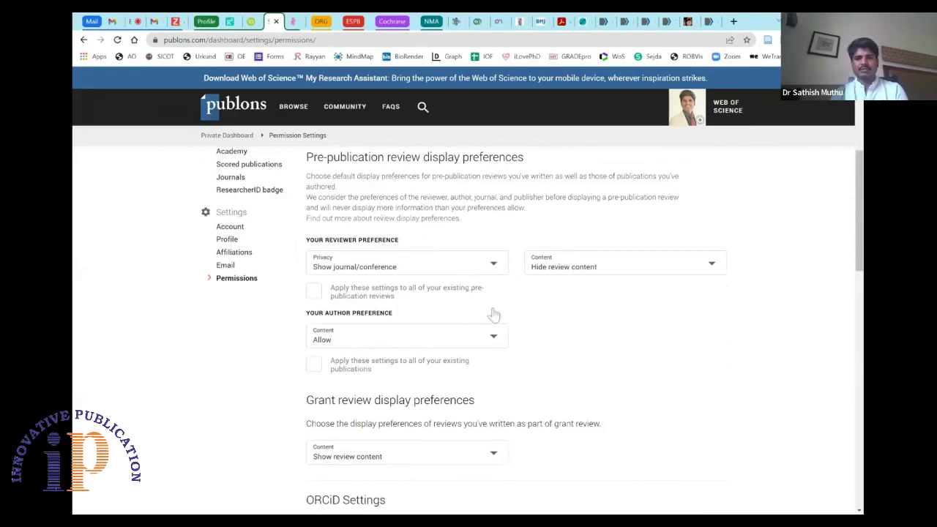
pyautogui.scroll(-1, 621, 413)
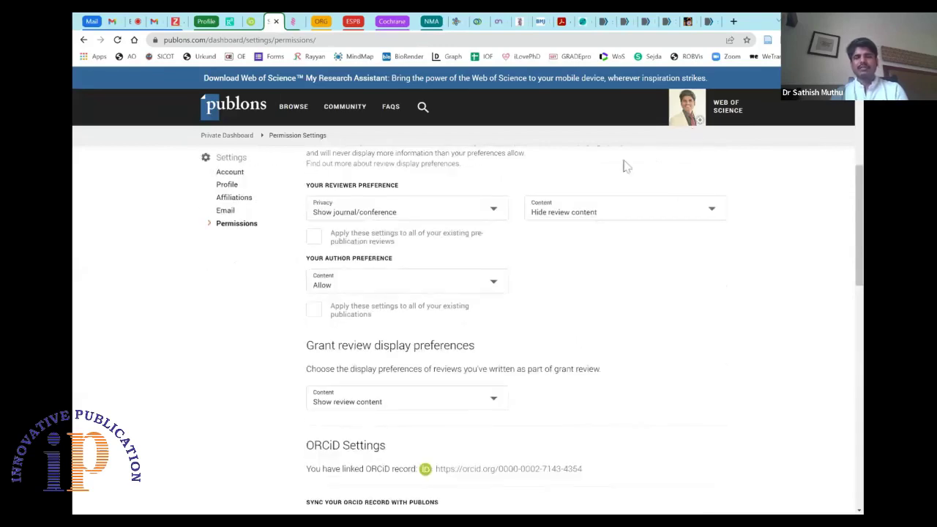
# - View the available content and privacy options for the reviewer preference without changing either selection
pyautogui.scroll(1, 595, 144)
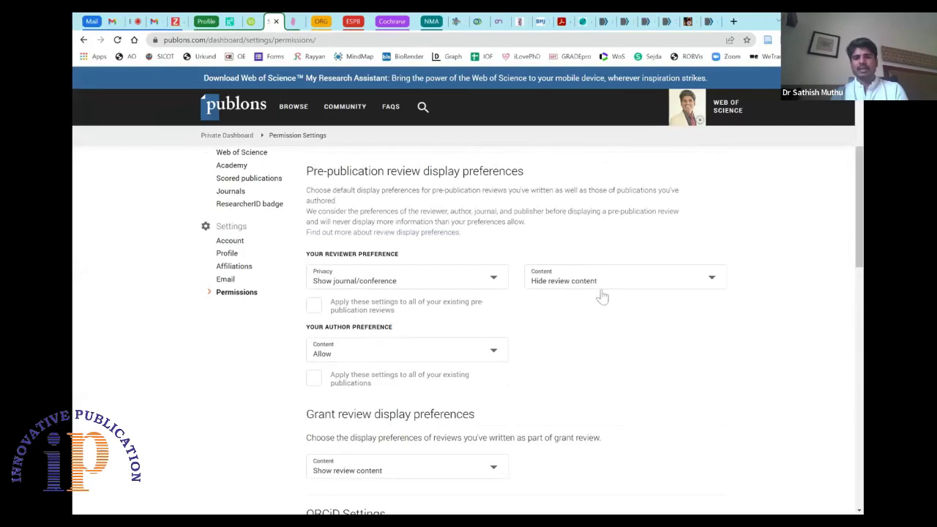
pyautogui.click(651, 289)
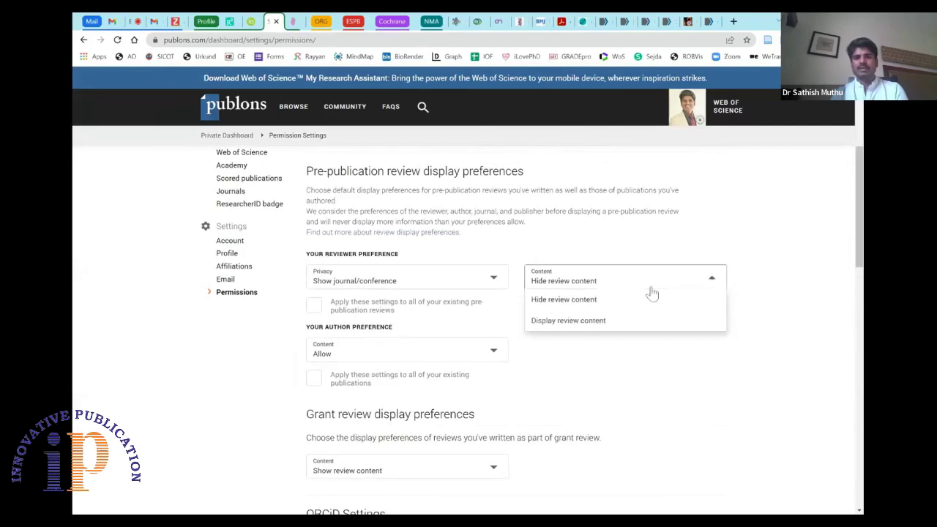
pyautogui.click(652, 293)
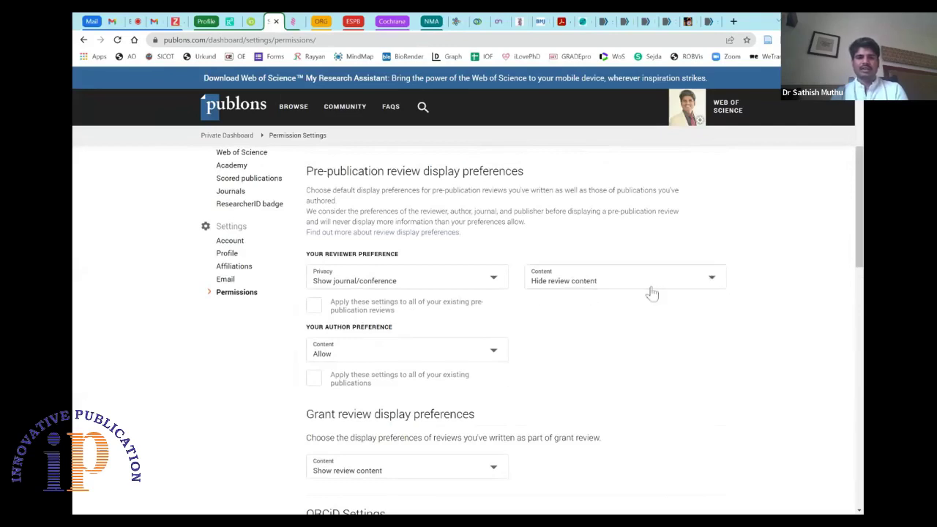
pyautogui.click(482, 286)
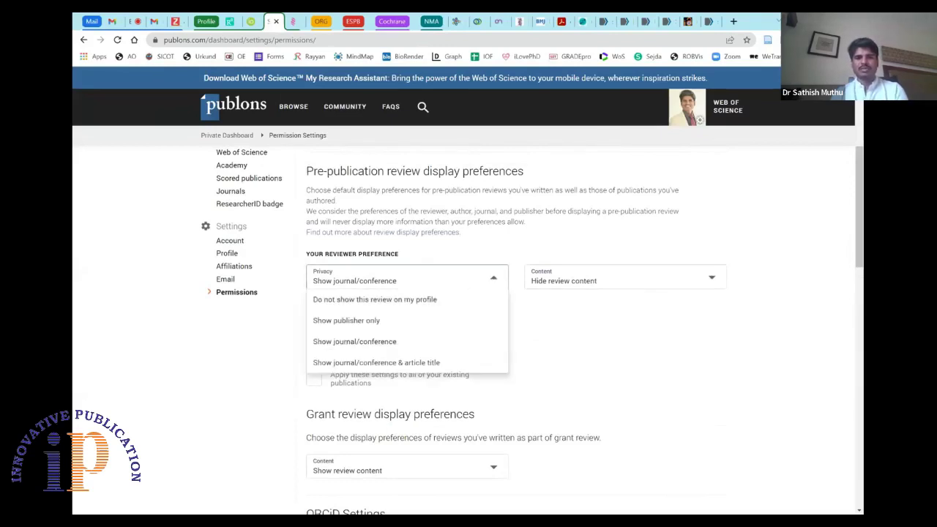
pyautogui.click(482, 284)
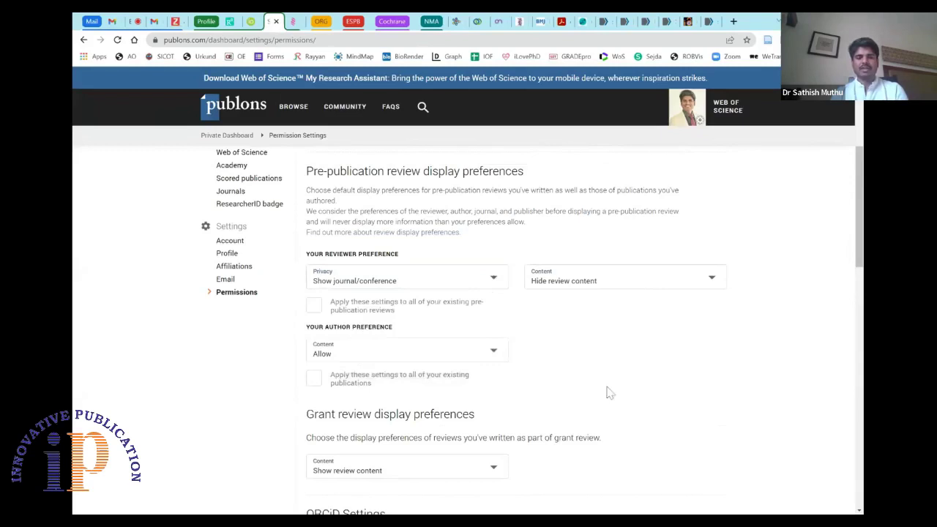
# - Examine the ORCiD settings for syncing the publication list and exporting publications to the linked ORCiD record
pyautogui.scroll(-1, 610, 394)
pyautogui.scroll(-2, 610, 394)
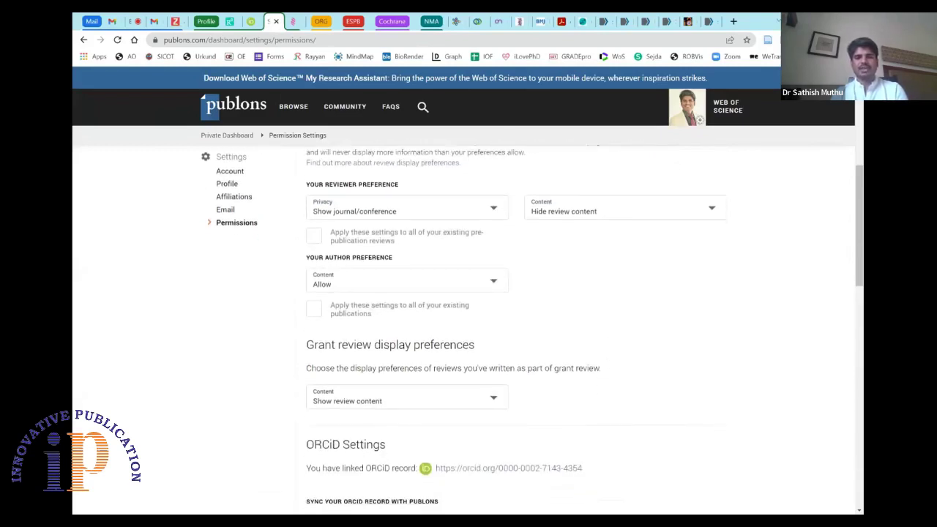
pyautogui.scroll(-5, 532, 331)
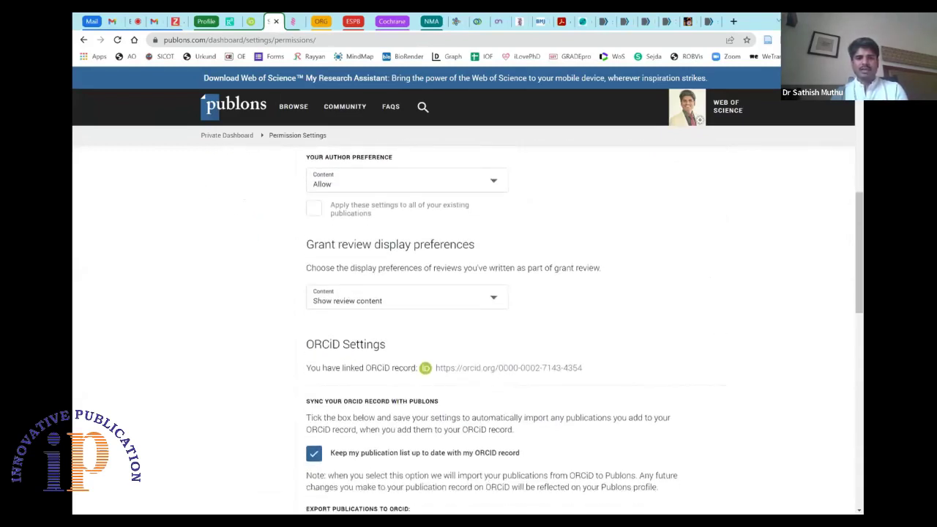
pyautogui.scroll(-2, 533, 332)
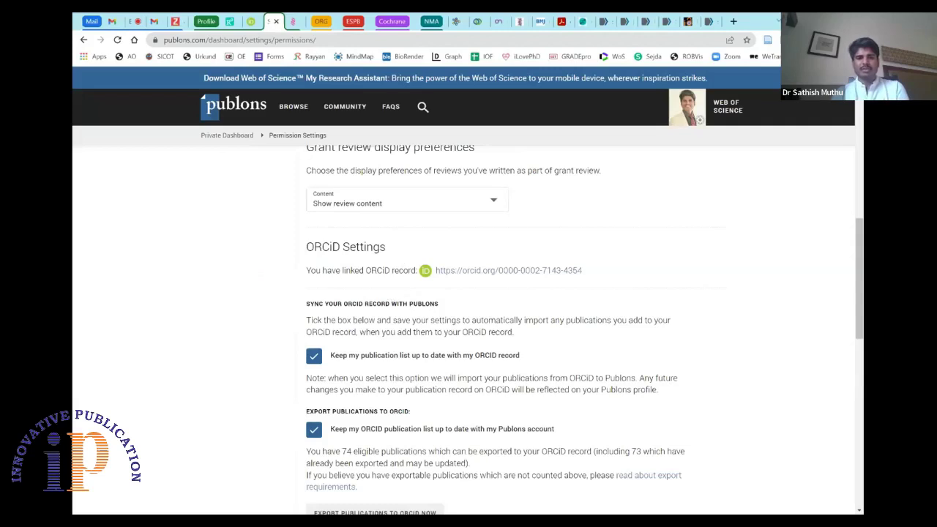
pyautogui.scroll(-1, 401, 395)
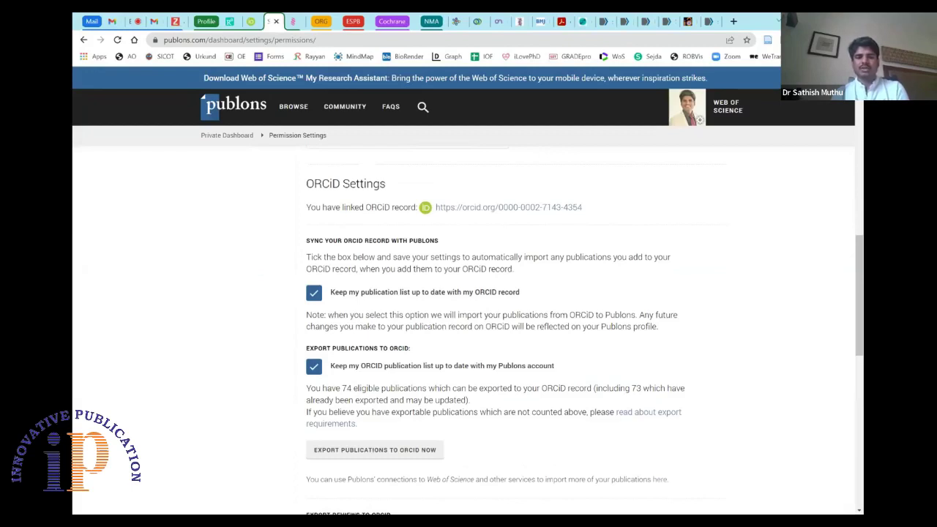
pyautogui.scroll(-1, 468, 330)
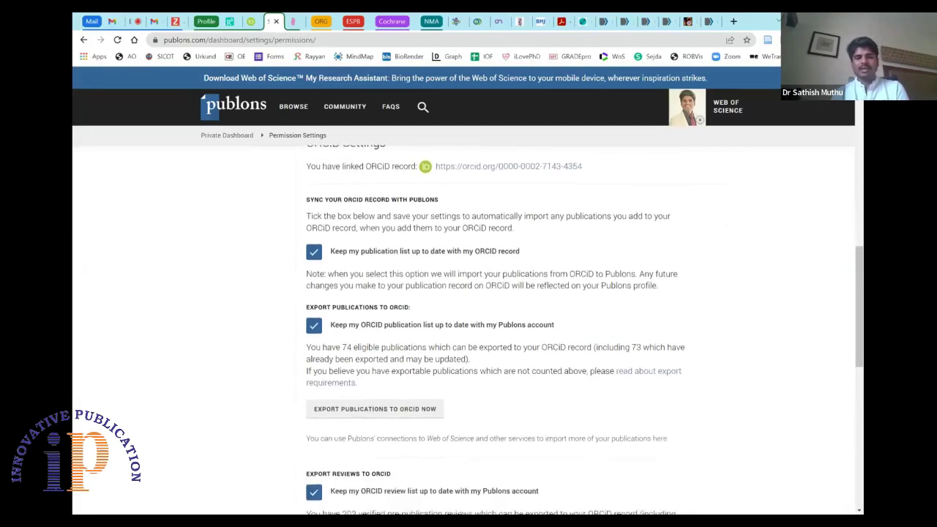